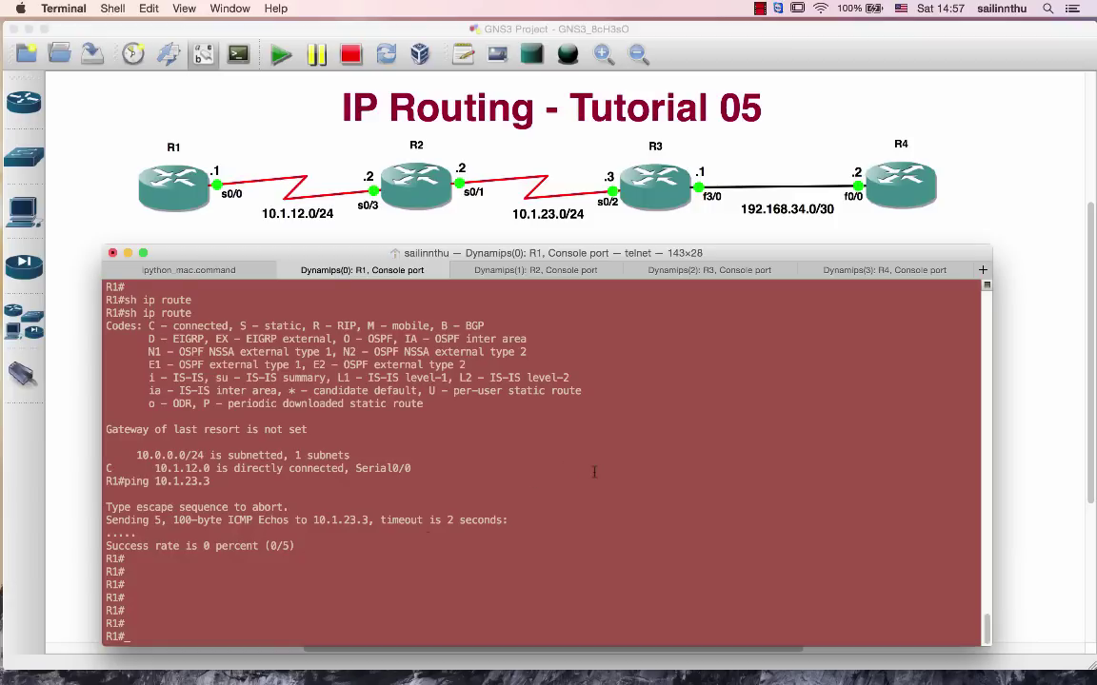
# Display R1's IP routing table from the privileged prompt.
pyautogui.press('Return')
pyautogui.press('Return')
pyautogui.write('sh ip route')
pyautogui.press('Return')
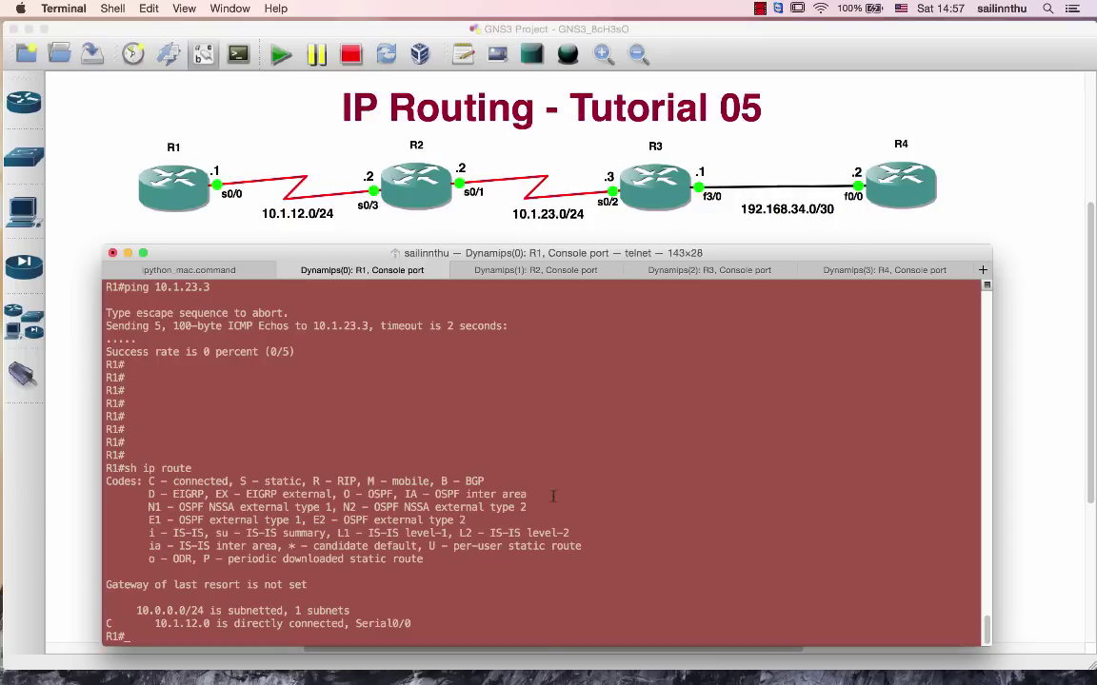
# In R1's global configuration mode, add a static route to 10.1.23.0 255.255.255.0 with next hop 10.1.12.2.
pyautogui.write('conf t')
pyautogui.press('Return')
pyautogui.write('ip route ')
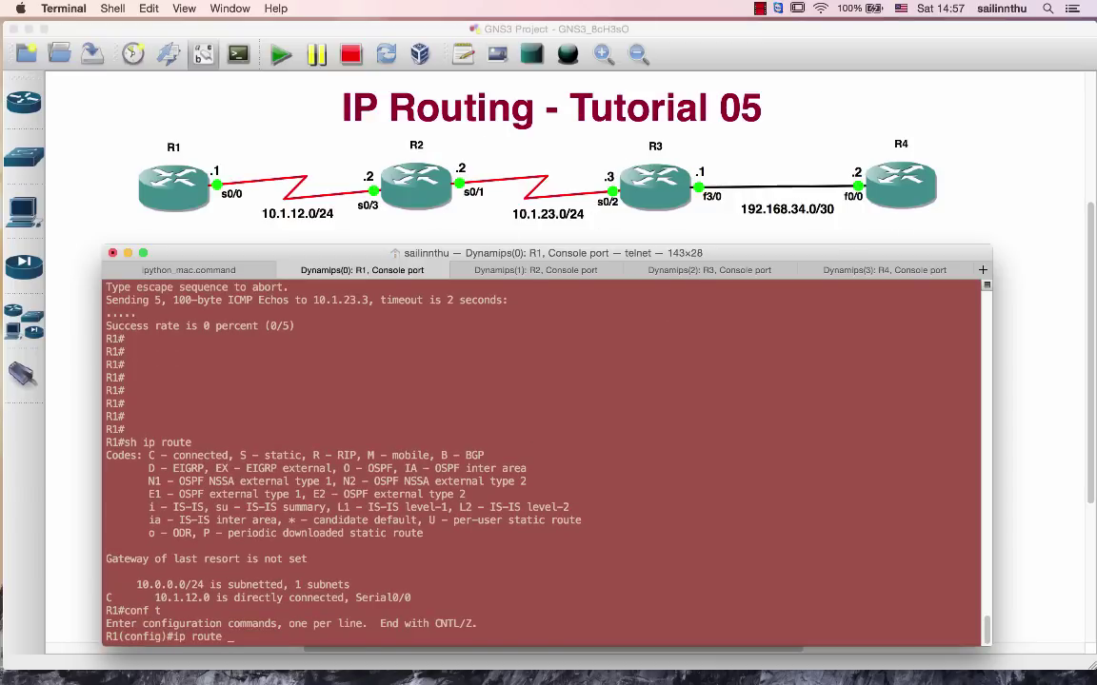
pyautogui.write('10.1.23.0 255.255.255.0')
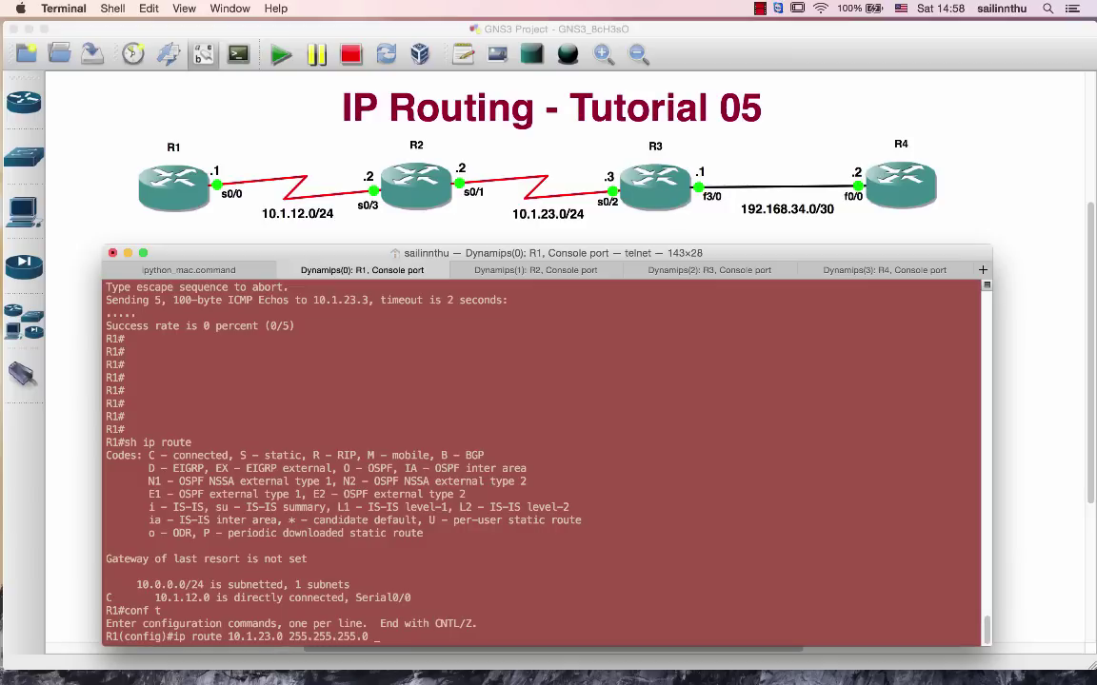
pyautogui.write(' 10.1.121')
pyautogui.press('Return')
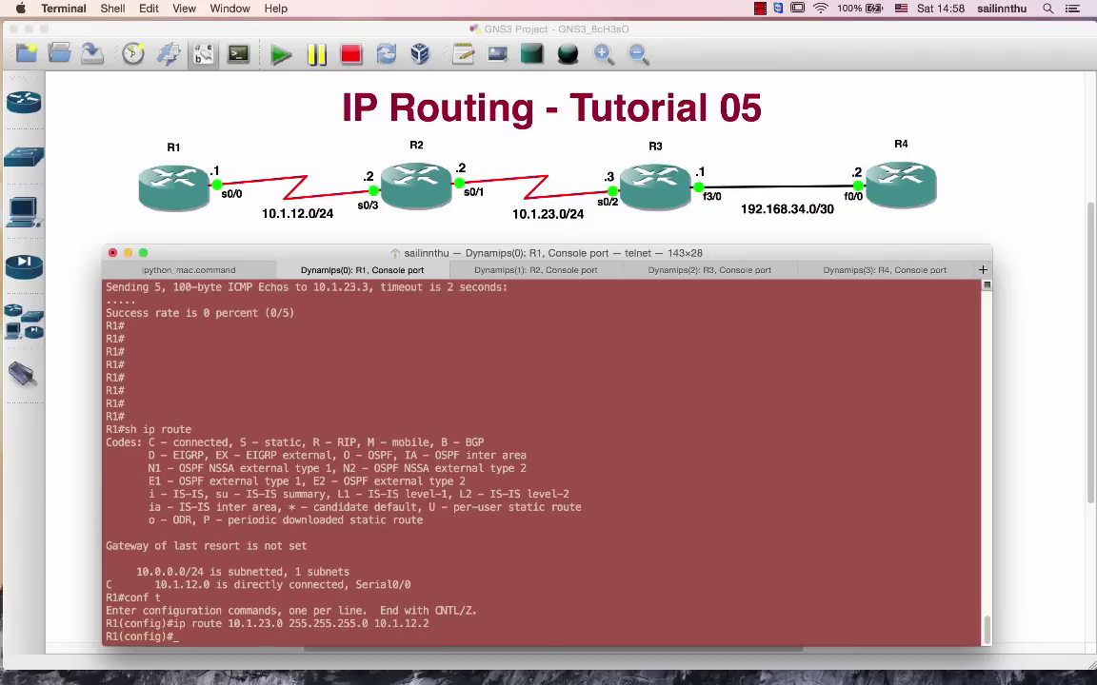
pyautogui.press('Return')
pyautogui.press('Return')
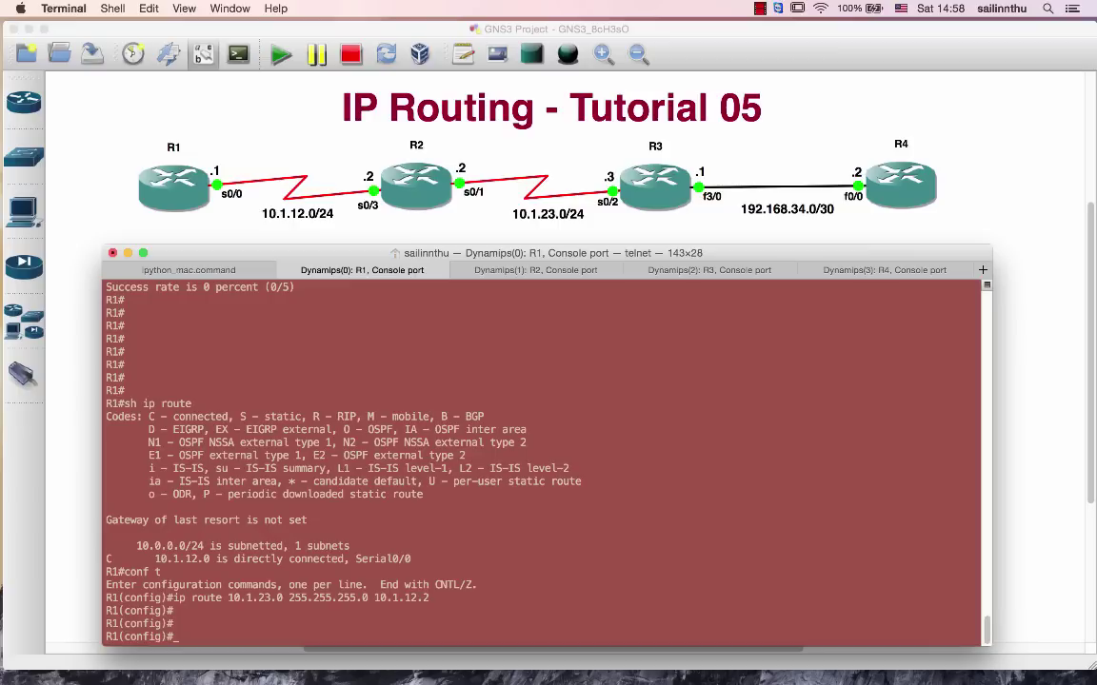
# Show R1's routing table from configuration mode and highlight the static route to 10.1.23.0 and its next hop.
pyautogui.write('do show ip route')
pyautogui.press('Return')
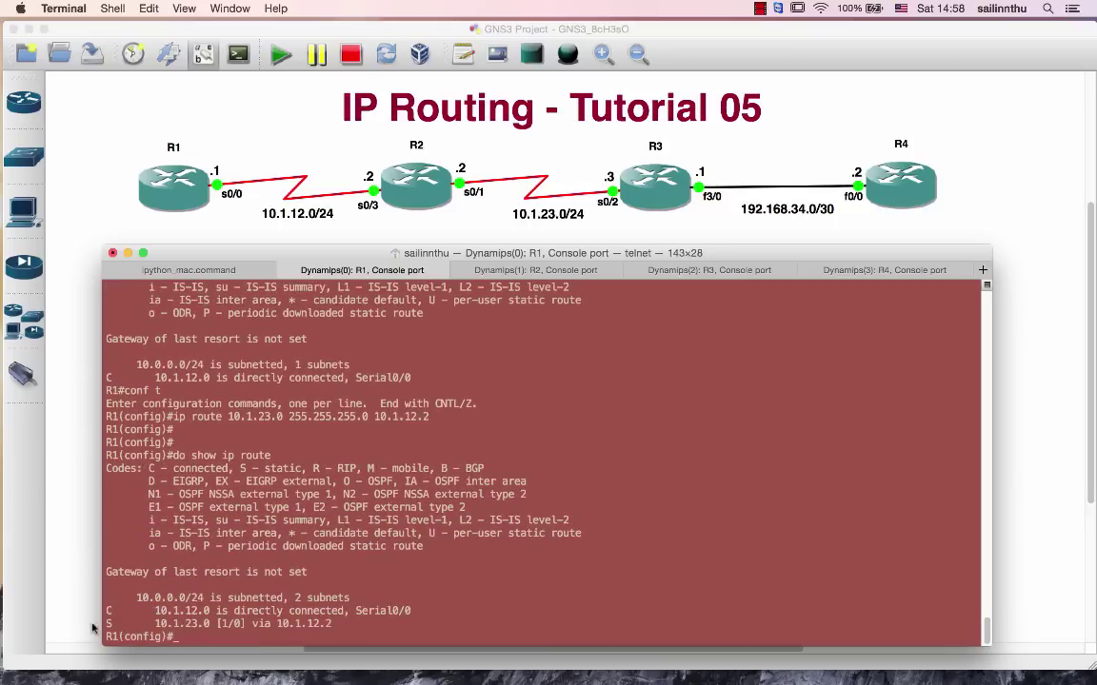
pyautogui.moveTo(103, 624); pyautogui.dragTo(331, 625)
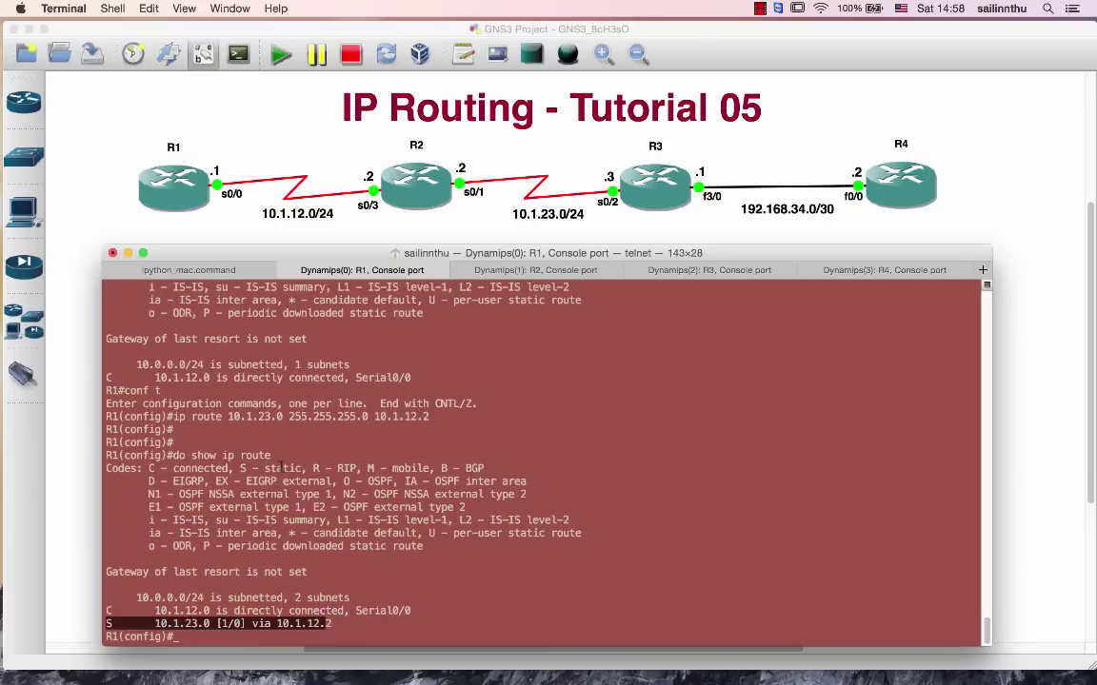
pyautogui.click(257, 622)
pyautogui.moveTo(157, 624); pyautogui.dragTo(333, 624)
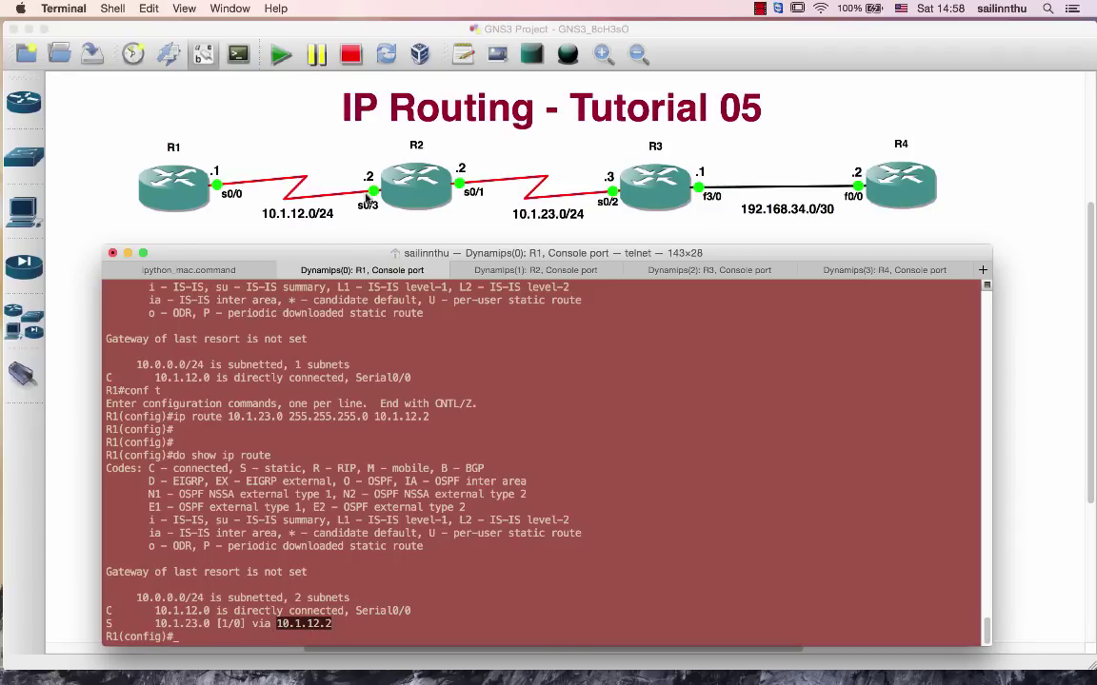
# Add a static route on R1 to 192.168.34.0 255.255.255.0 with next hop 10.1.12.2.
pyautogui.click(206, 639)
pyautogui.write('ip ')
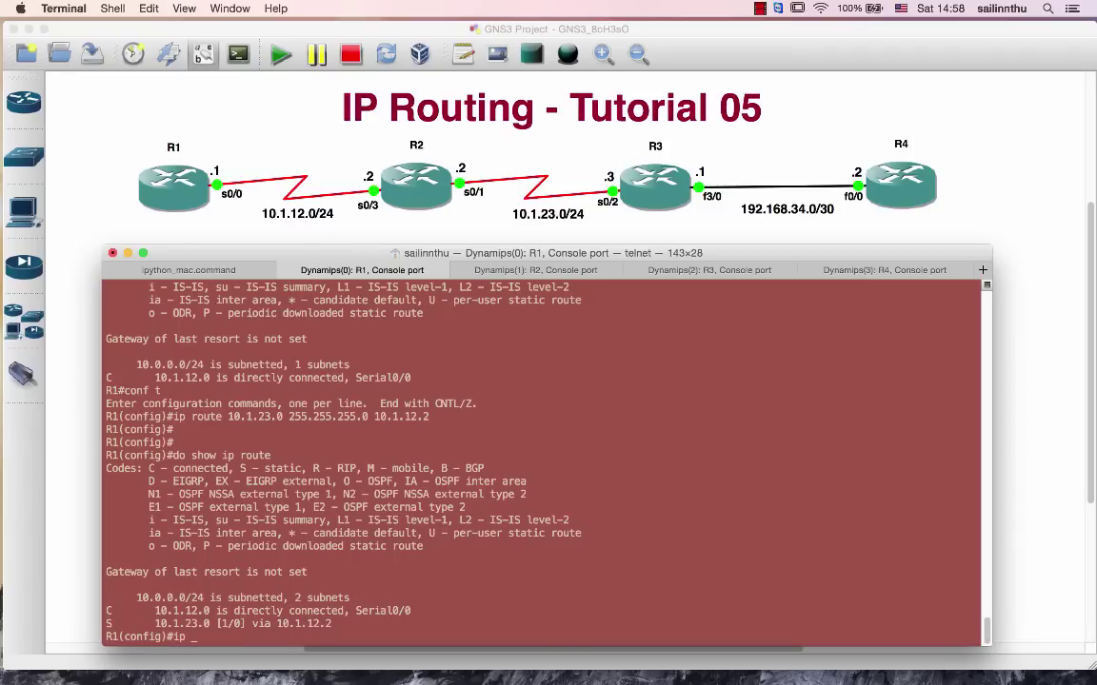
pyautogui.write('route 192.168.34.0 255.255.255.0')
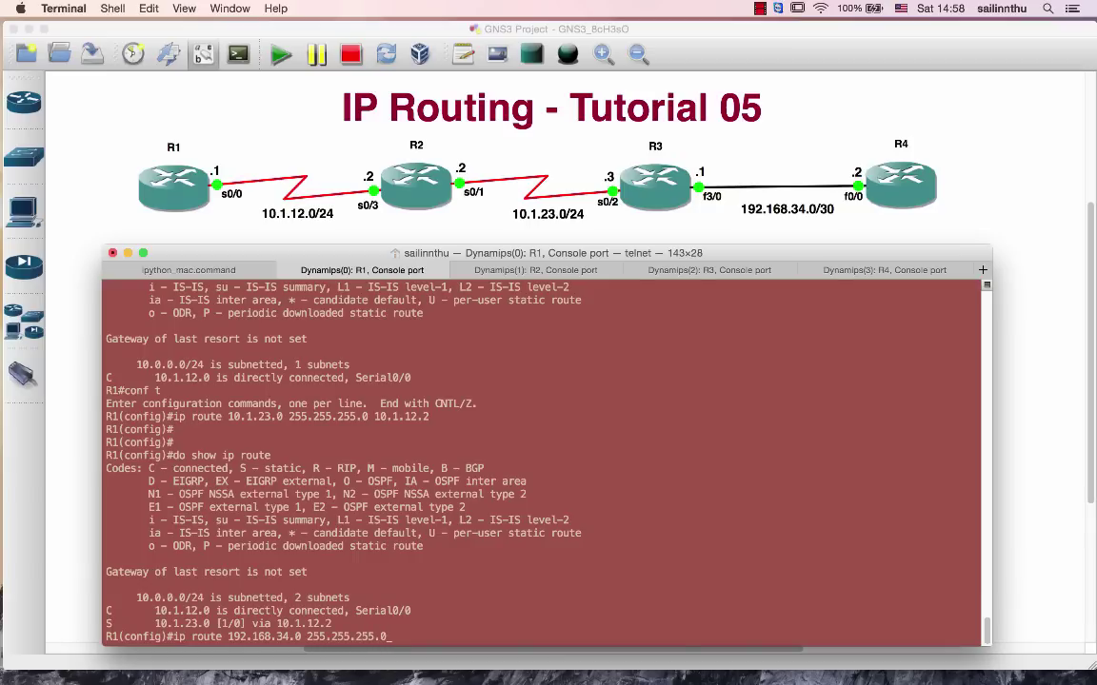
pyautogui.write(' 10.1.12.2')
pyautogui.press('Return')
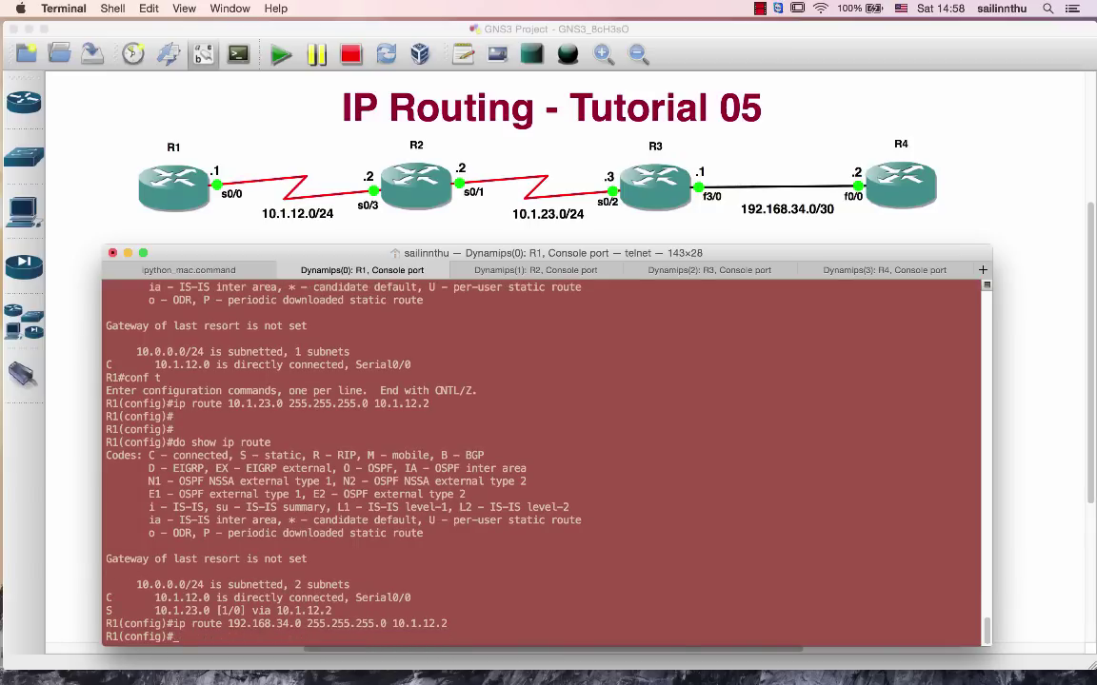
# Check R1's routing table from configuration mode with do sh ip route.
pyautogui.write('do sh ipr oute')
pyautogui.press('Return')
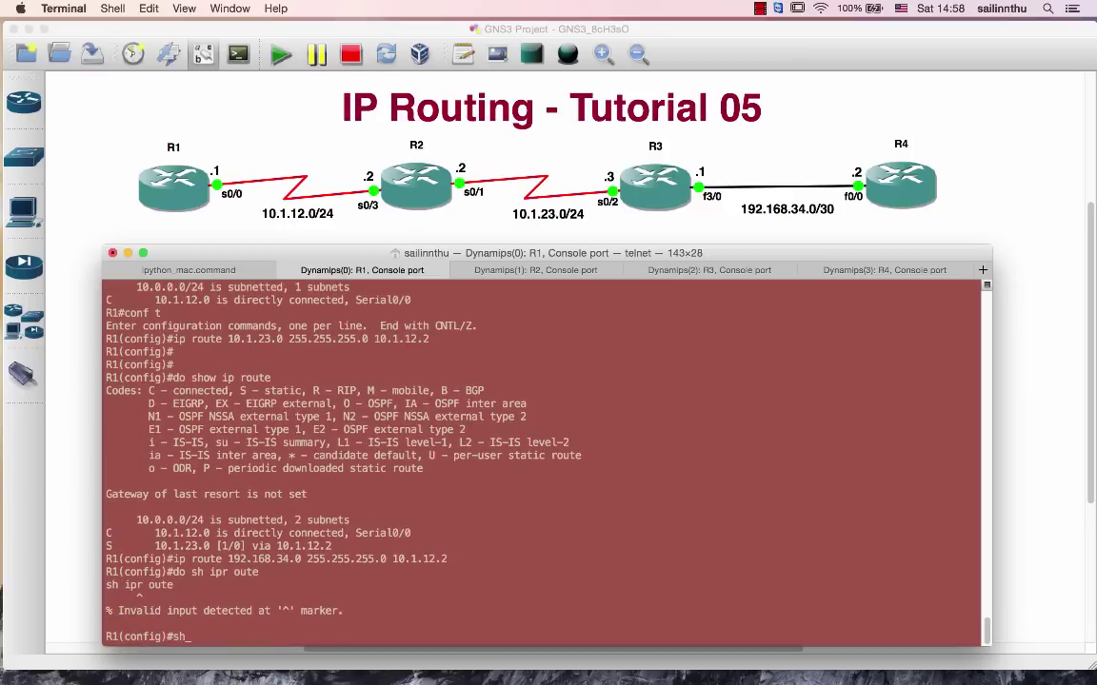
pyautogui.write('do sh ip route')
pyautogui.press('Return')
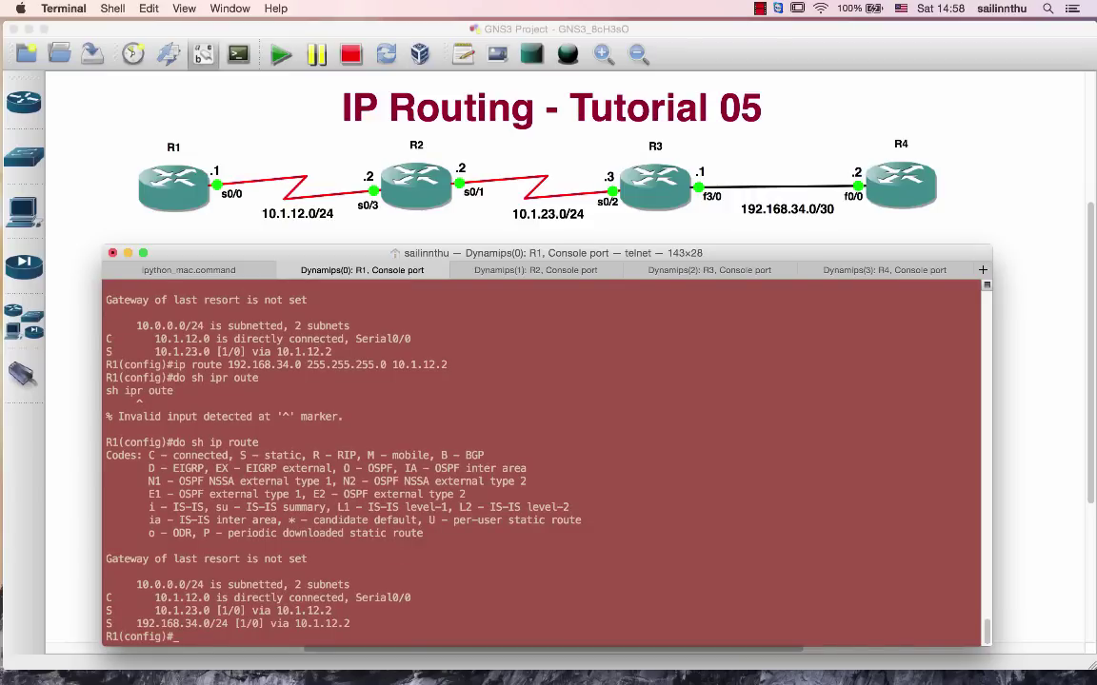
# Exit R1's configuration mode with end and list its routing table with sh ip route.
pyautogui.press('Return')
pyautogui.press('Return')
pyautogui.press('Return')
pyautogui.press('Return')
pyautogui.write('end')
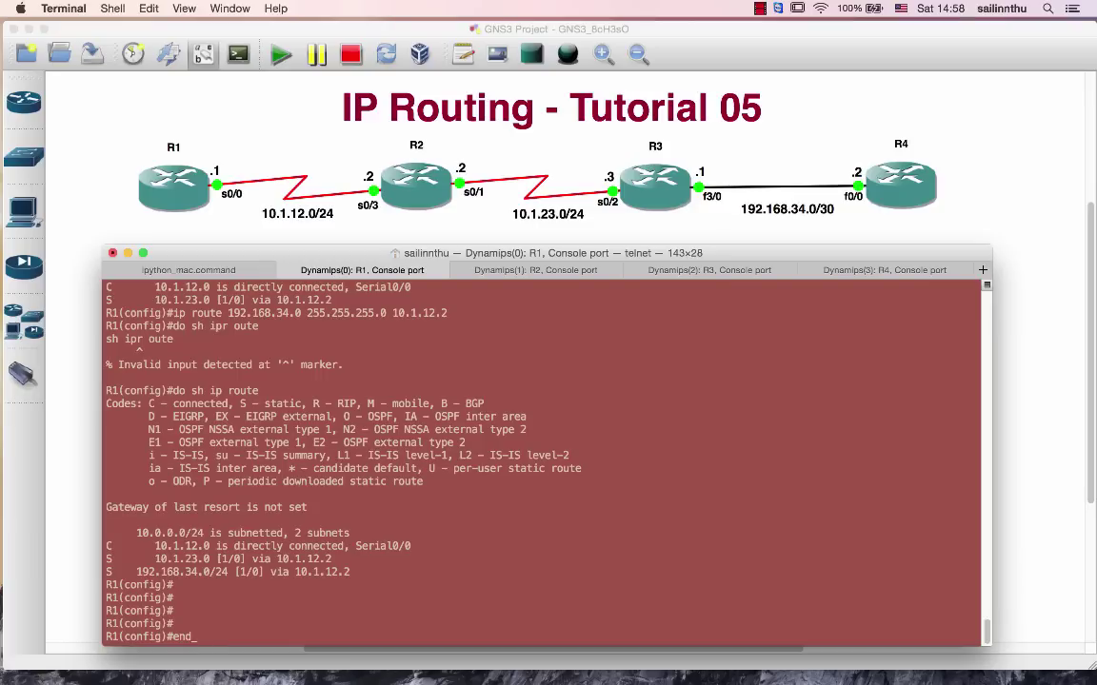
pyautogui.press('Return')
pyautogui.write('sh ip route')
pyautogui.press('Return')
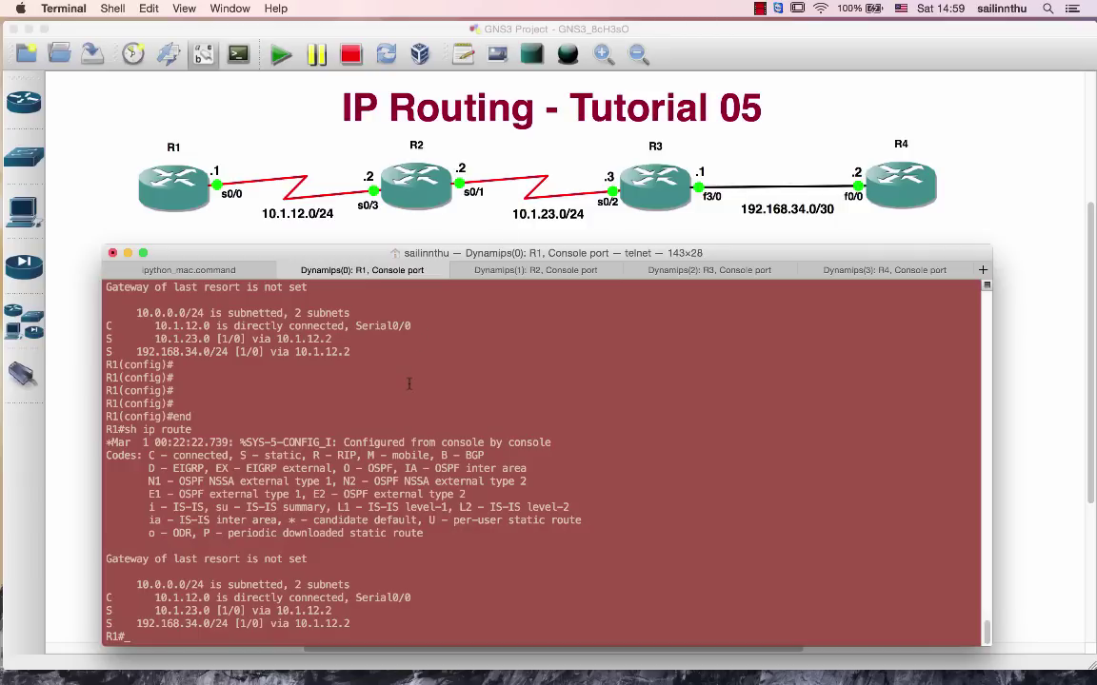
# Ping 10.1.23.2 from R1 and highlight the 10.1.23.0 static route in its routing table.
pyautogui.press('Return')
pyautogui.press('Return')
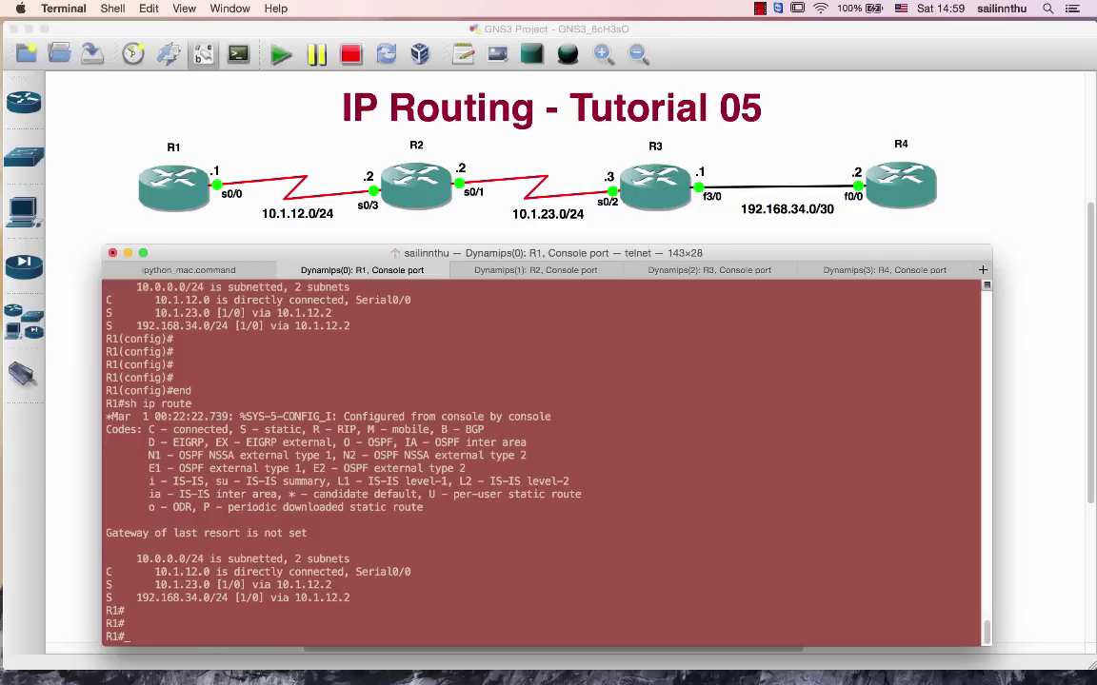
pyautogui.write('ping')
pyautogui.write('10.1.23.2')
pyautogui.press('Return')
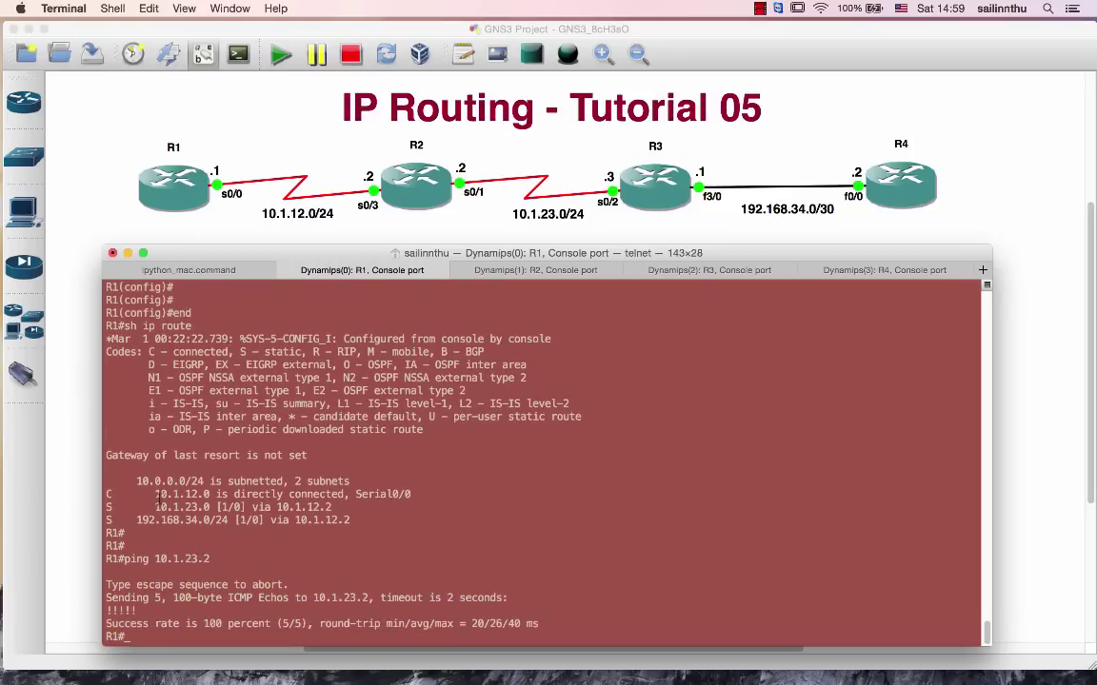
pyautogui.moveTo(108, 506); pyautogui.dragTo(332, 507)
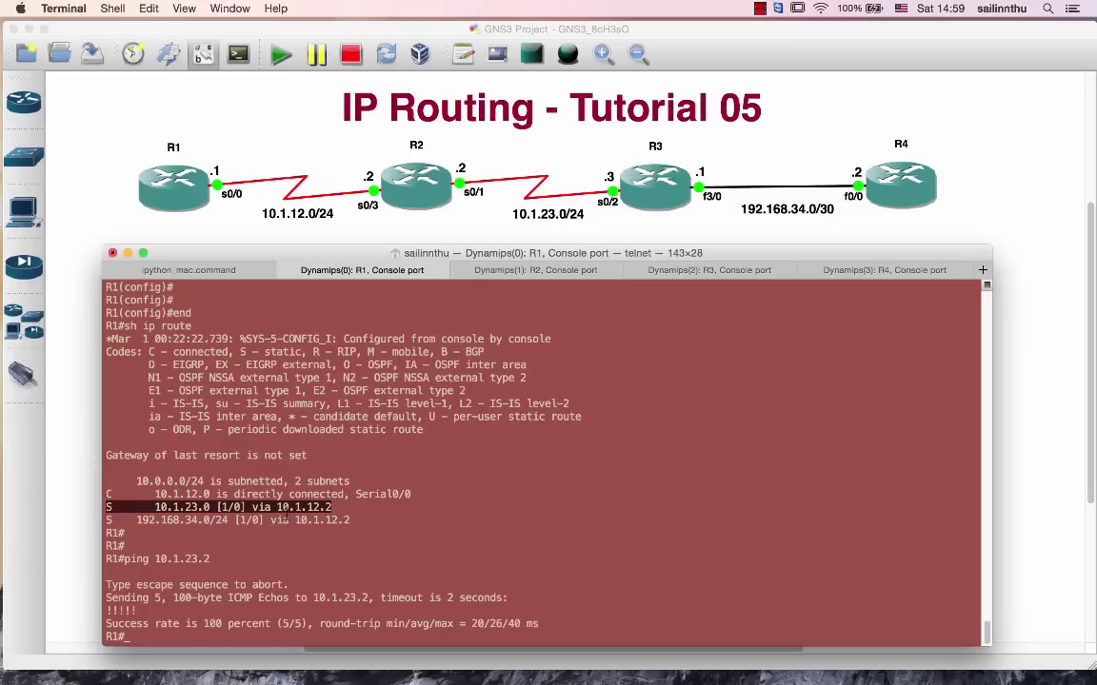
# Display R2's routing table in its console and highlight the connected 10.1.12.0 network.
pyautogui.click(574, 272)
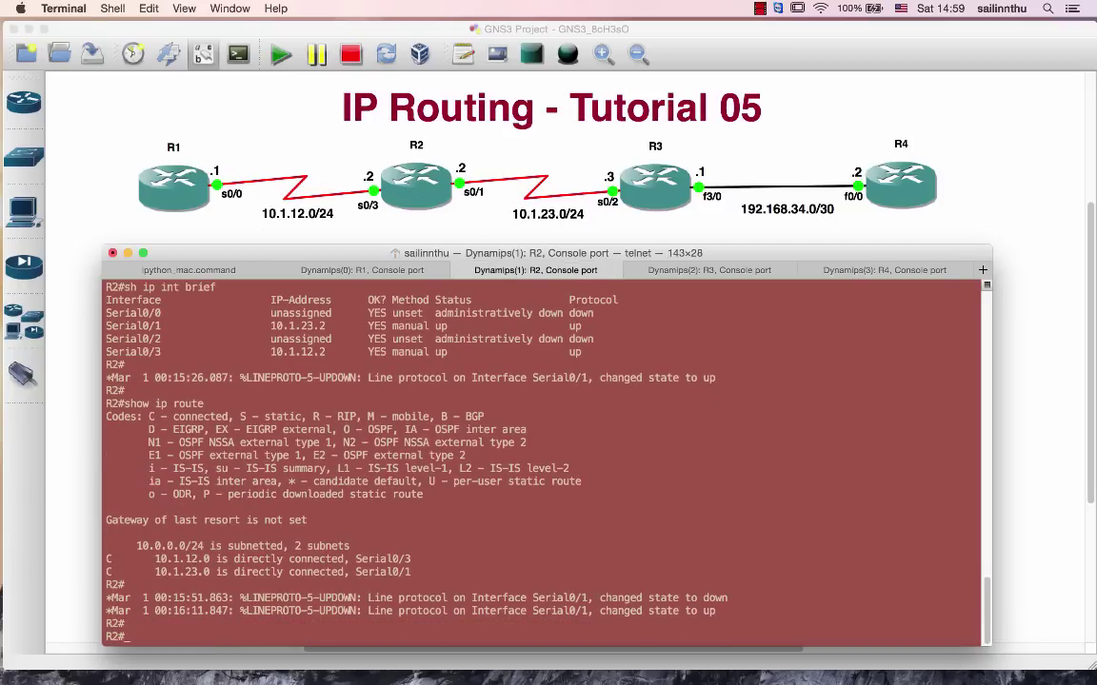
pyautogui.write('sh i p route')
pyautogui.press('Return')
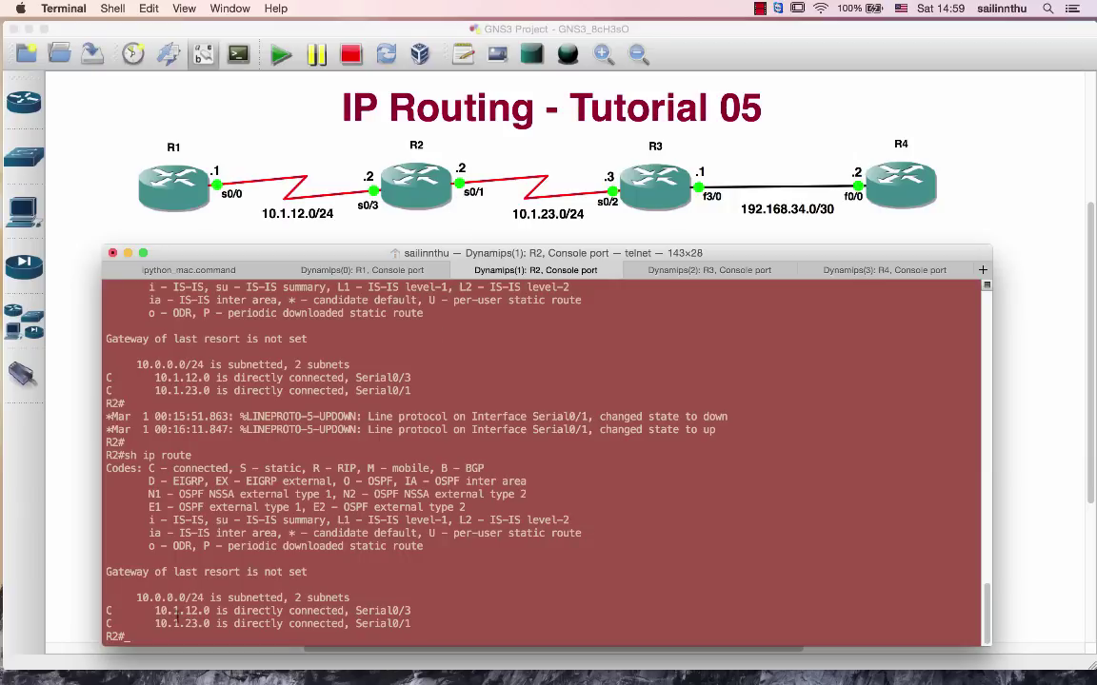
pyautogui.moveTo(156, 611); pyautogui.dragTo(308, 611)
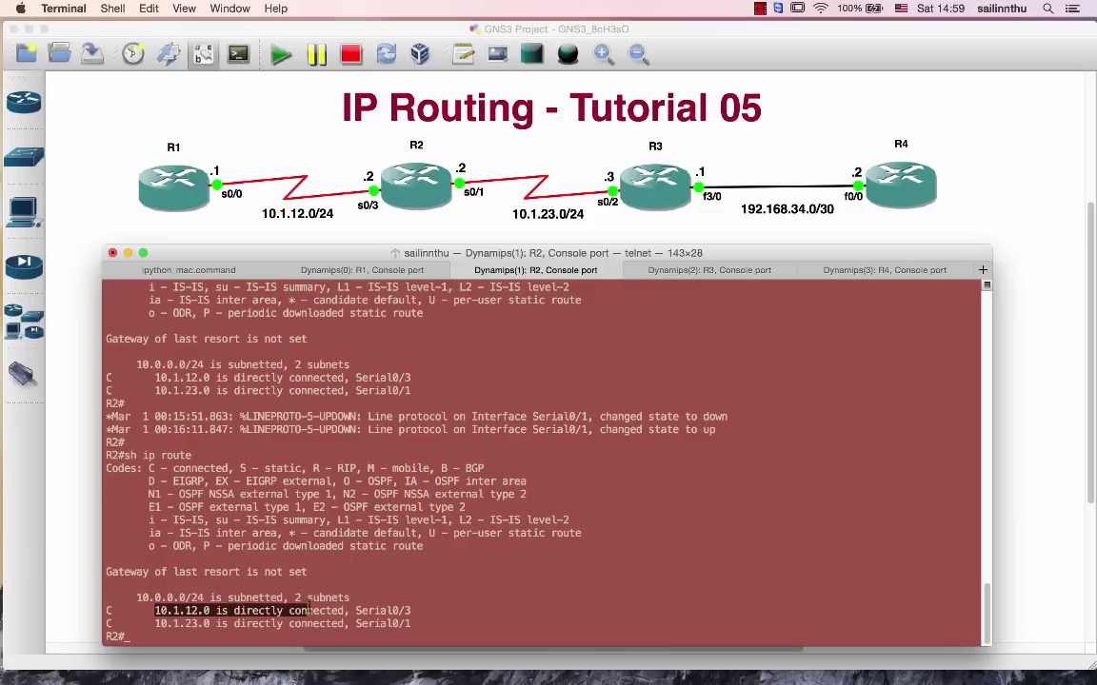
# Return to R1's console, ping 10.1.23.3, and highlight the static route to 10.1.23.0.
pyautogui.click(397, 273)
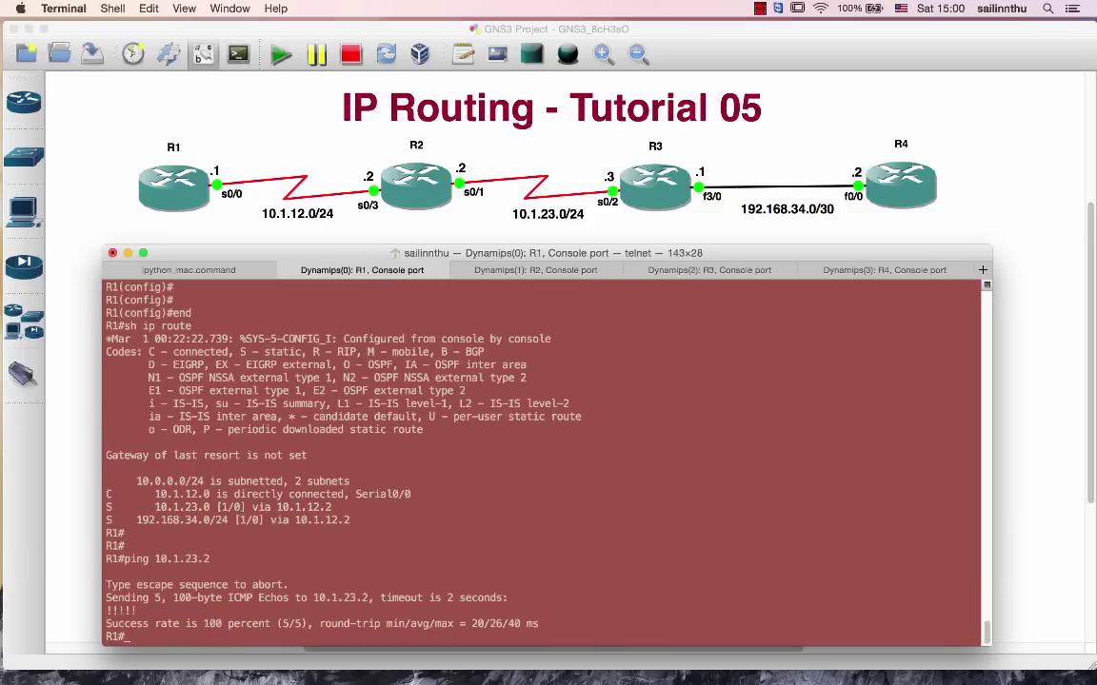
pyautogui.press('Up')
pyautogui.press('BackSpace')
pyautogui.write('3.3')
pyautogui.press('Return')
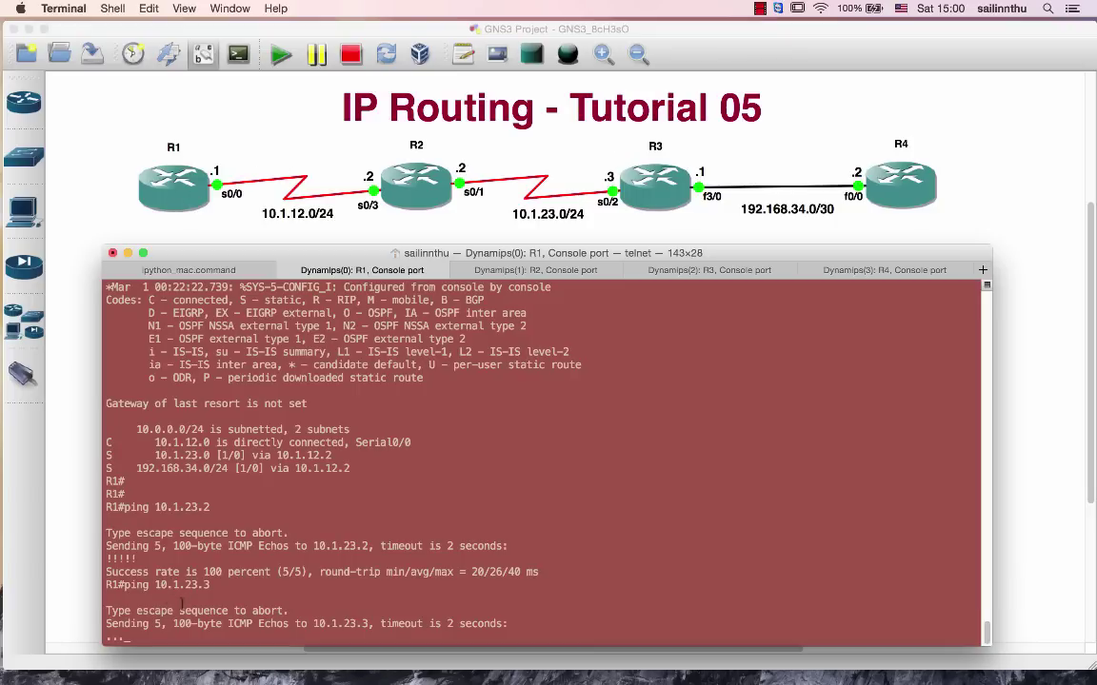
pyautogui.moveTo(149, 455); pyautogui.dragTo(333, 430)
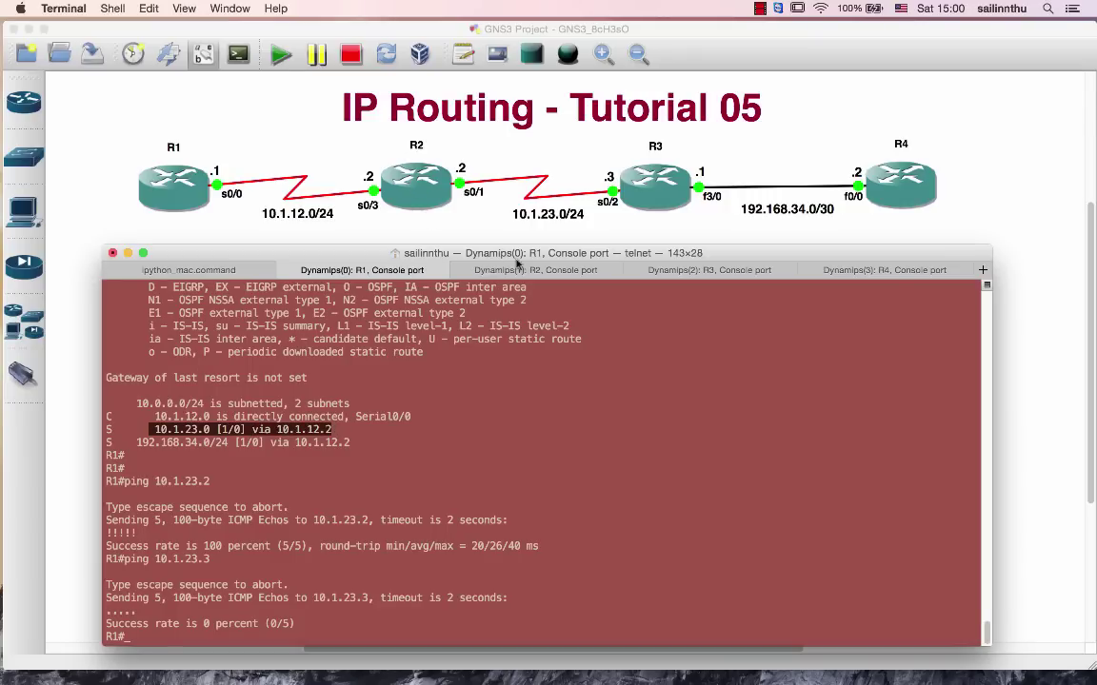
# Switch back to R2's console and examine the 10.1.23.0 connected route in its routing table.
pyautogui.press('super+shift+bracketright')
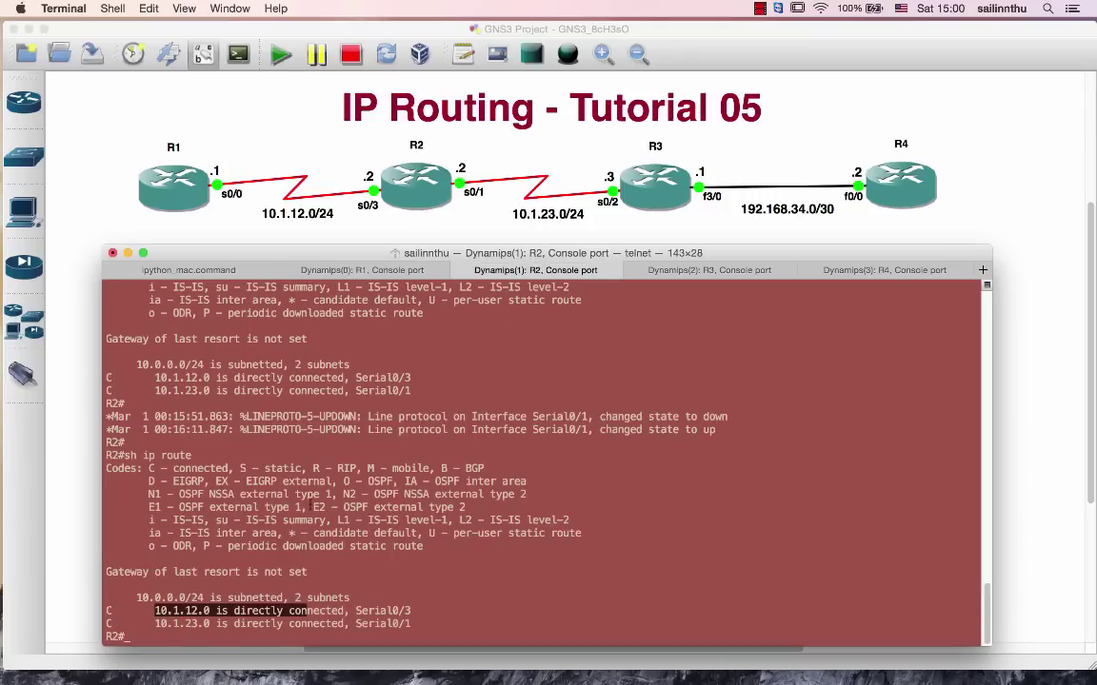
pyautogui.click(157, 617)
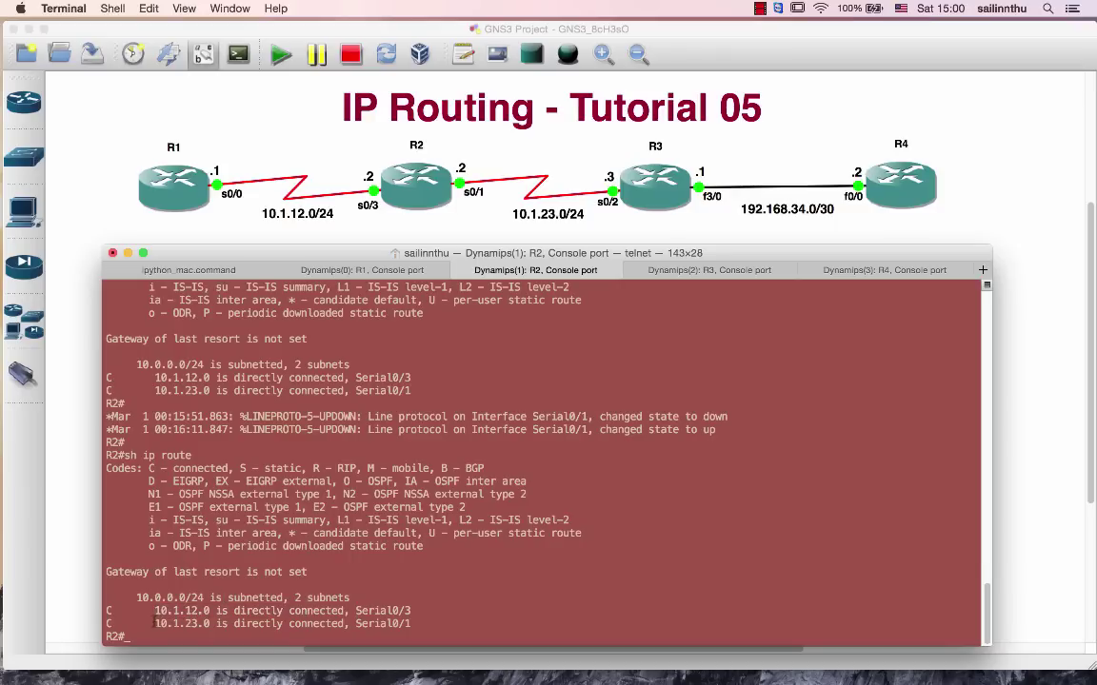
pyautogui.moveTo(152, 624); pyautogui.dragTo(210, 624)
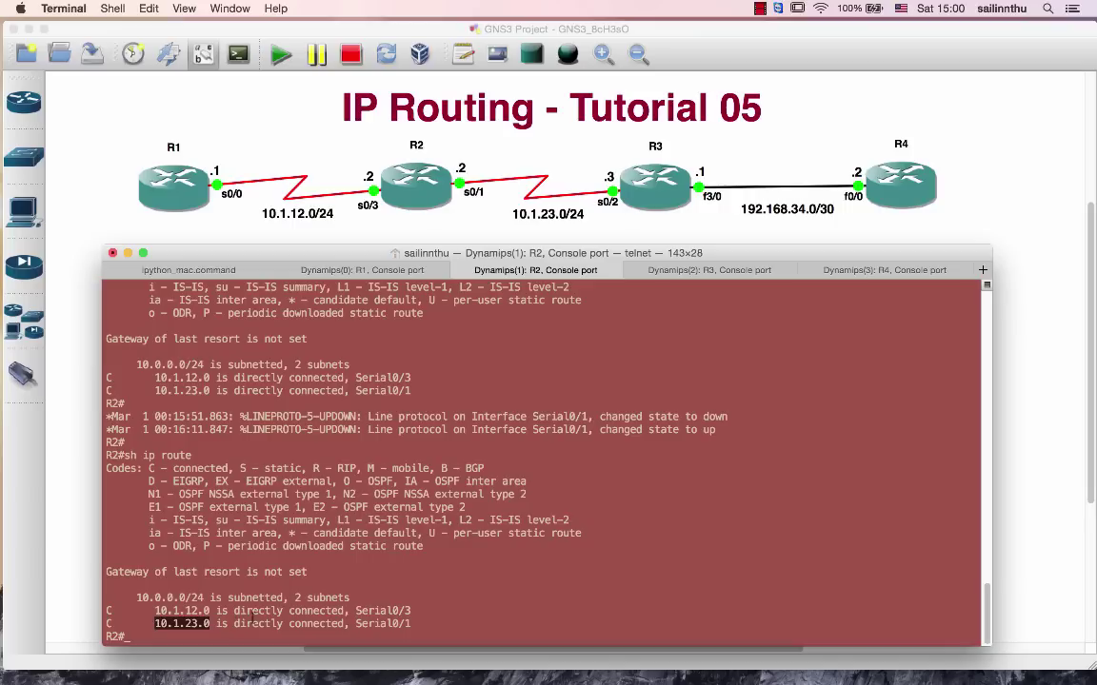
pyautogui.press('Return')
pyautogui.press('Return')
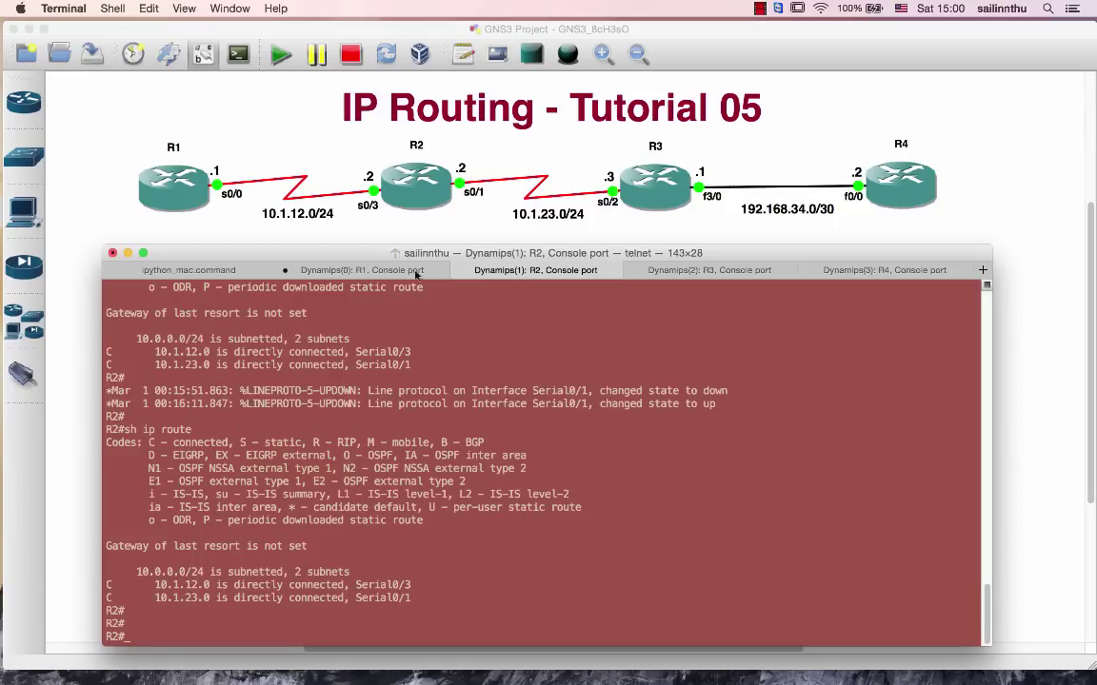
pyautogui.write('sh')
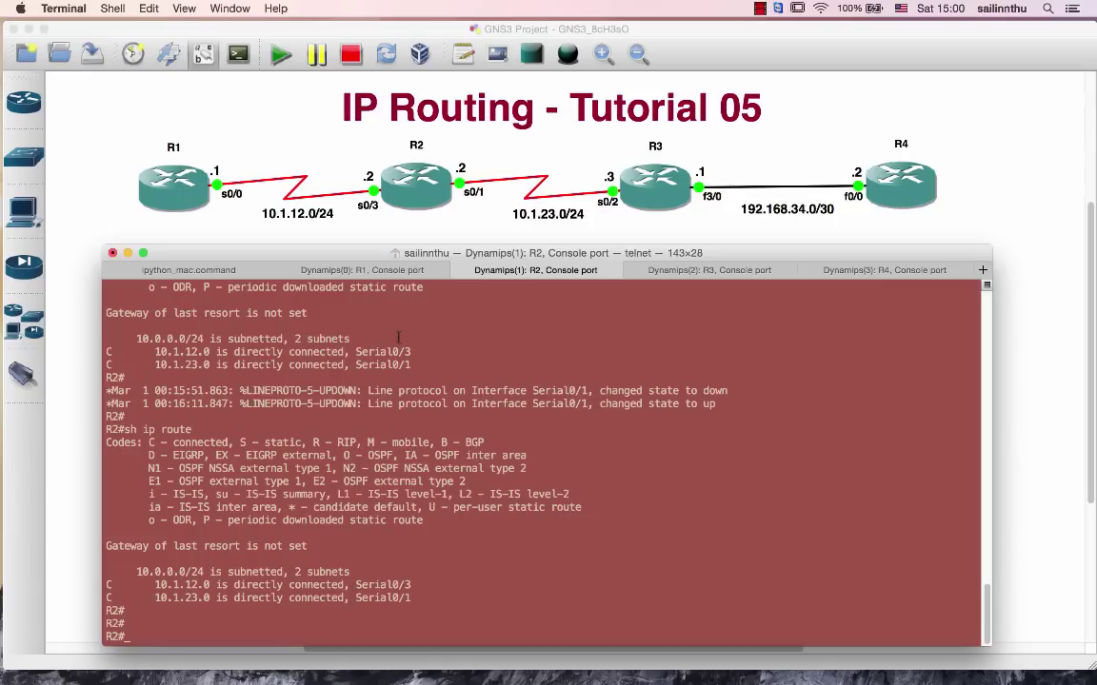
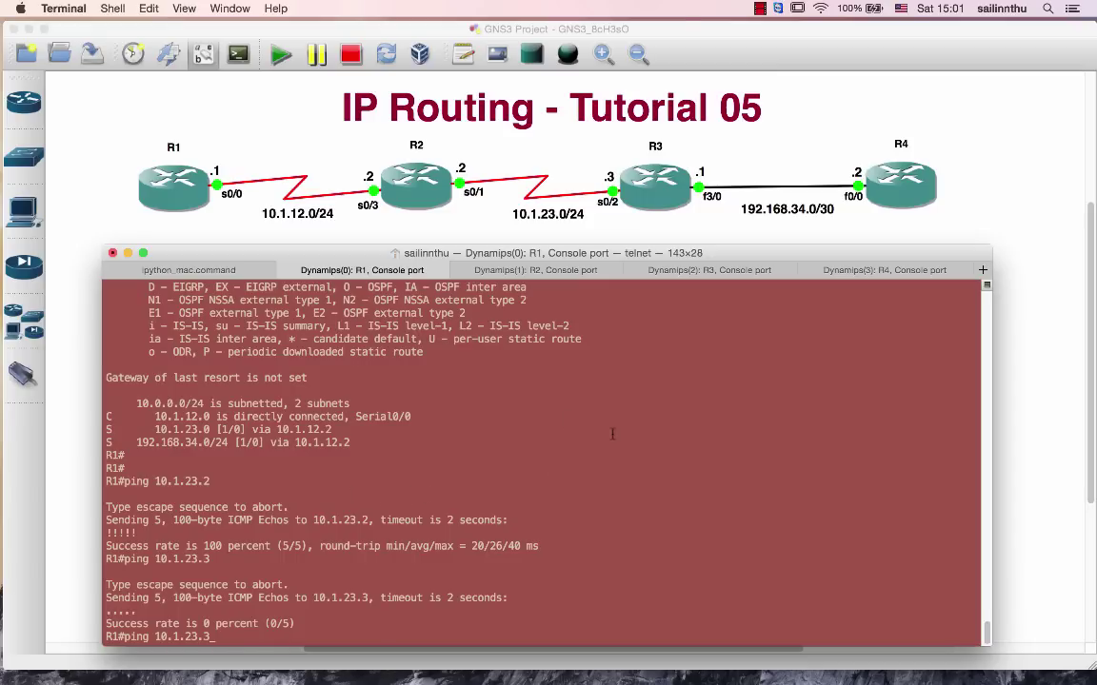
# On R3, add a static route to 10.1.12.0 255.255.255.0 via 10.1.23.2 and display the routing table with do sh ip route.
pyautogui.click(647, 271)
pyautogui.press('Return')
pyautogui.press('Return')
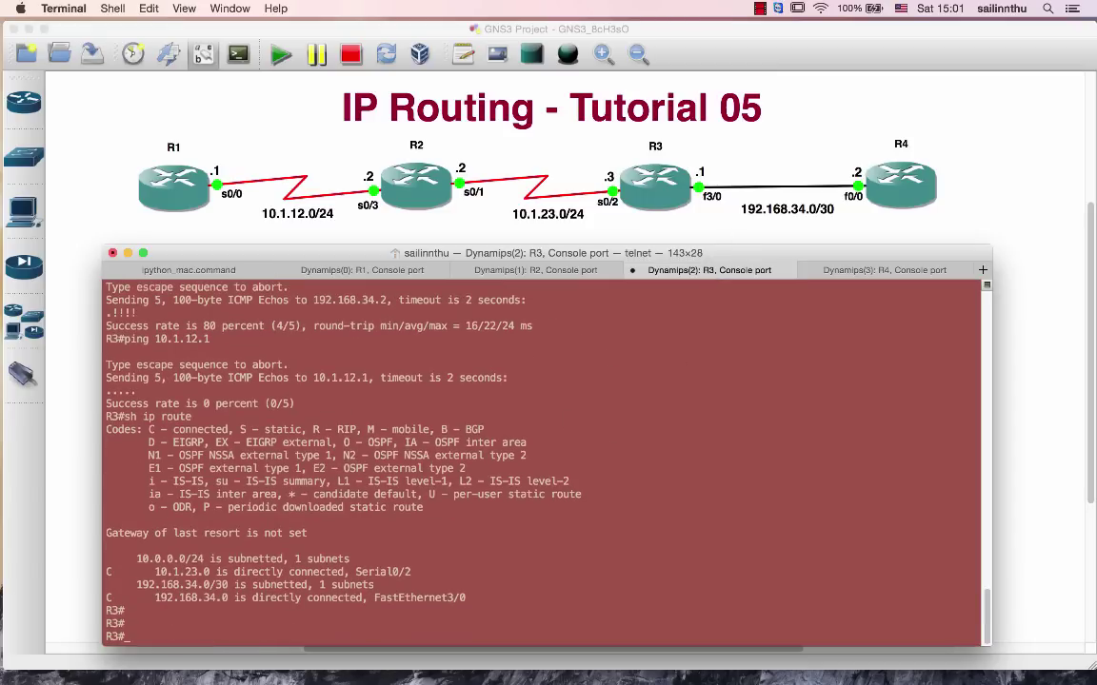
pyautogui.write('conf t')
pyautogui.press('Return')
pyautogui.write('ig)#ip rout')
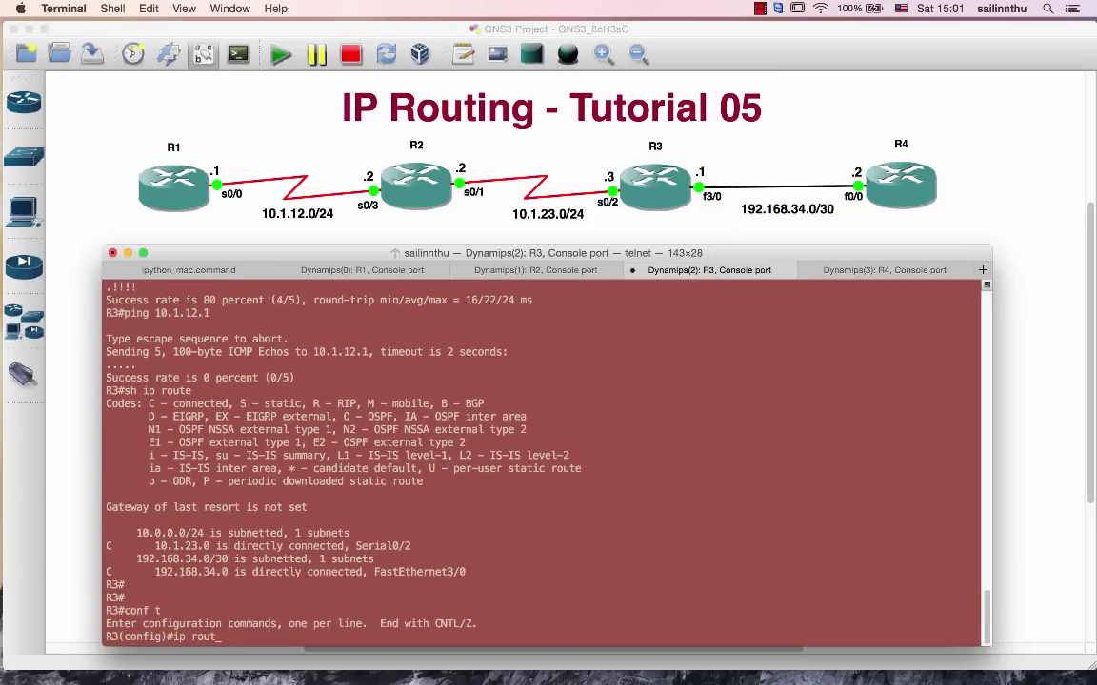
pyautogui.write('e 10.1.12.0 255.255.255.0 10.1.')
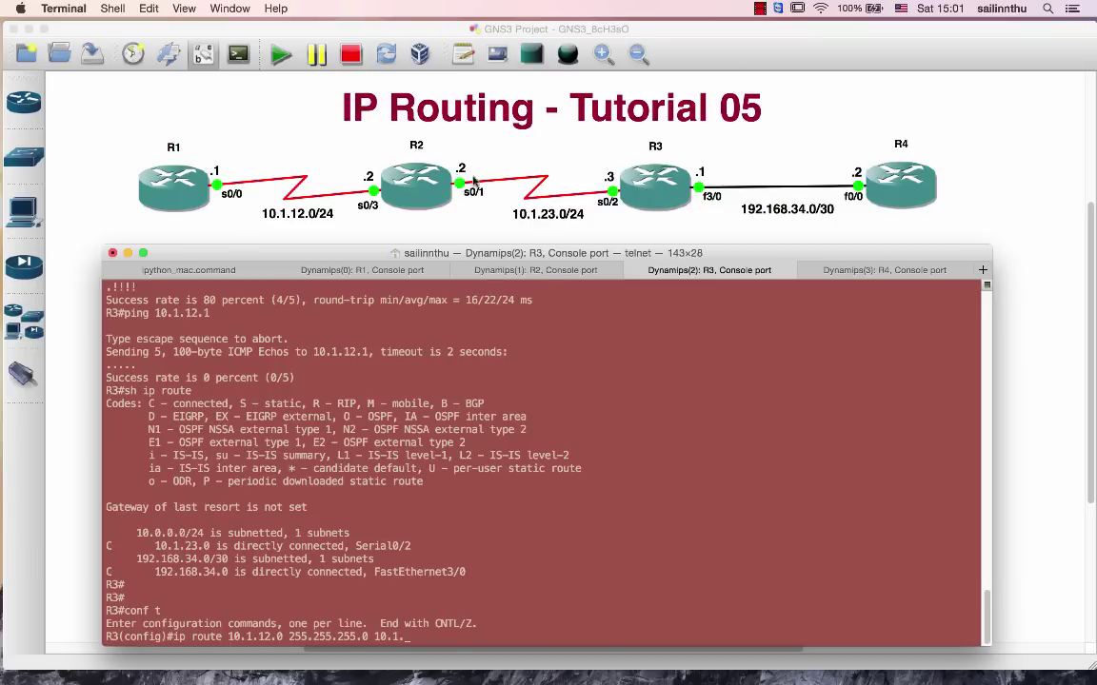
pyautogui.write('23.2')
pyautogui.press('Return')
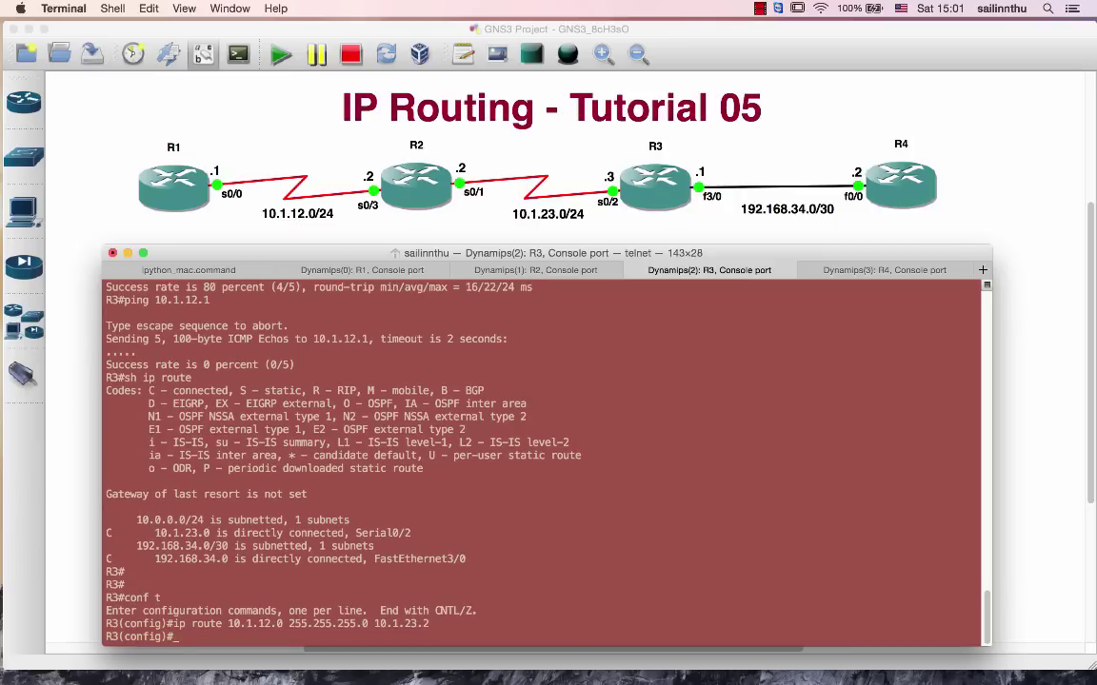
pyautogui.write('do sh ip route')
pyautogui.press('Return')
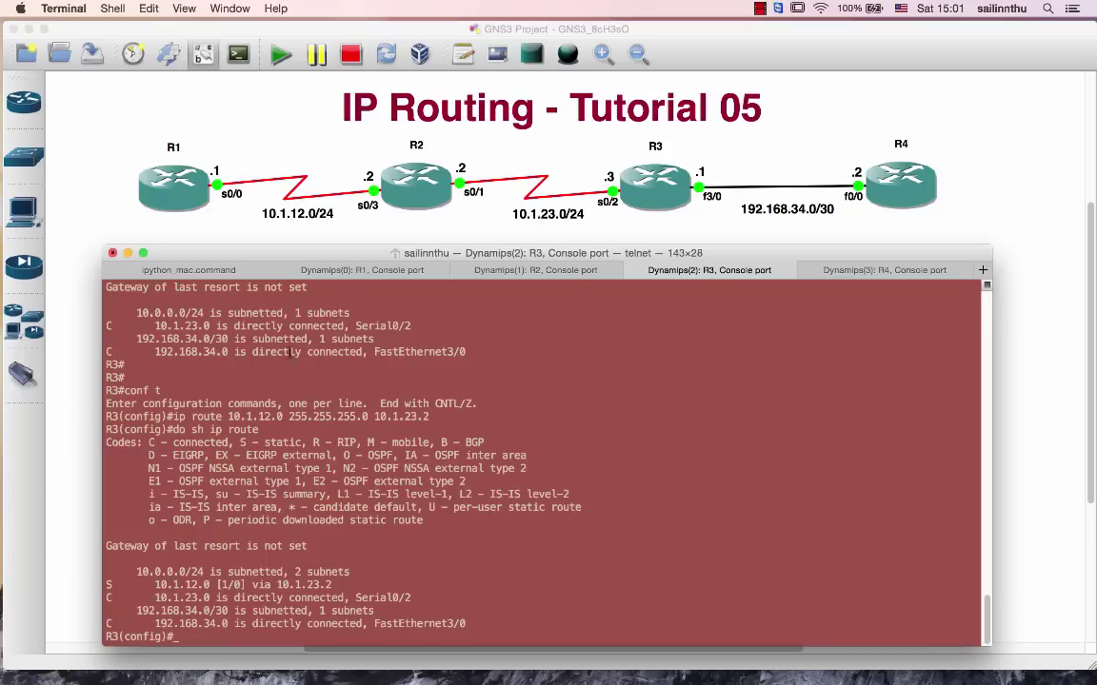
# Return to R1's console and repeat the ping to 10.1.23.3.
pyautogui.press('super+shift+bracketleft')
pyautogui.press('super+shift+bracketleft')
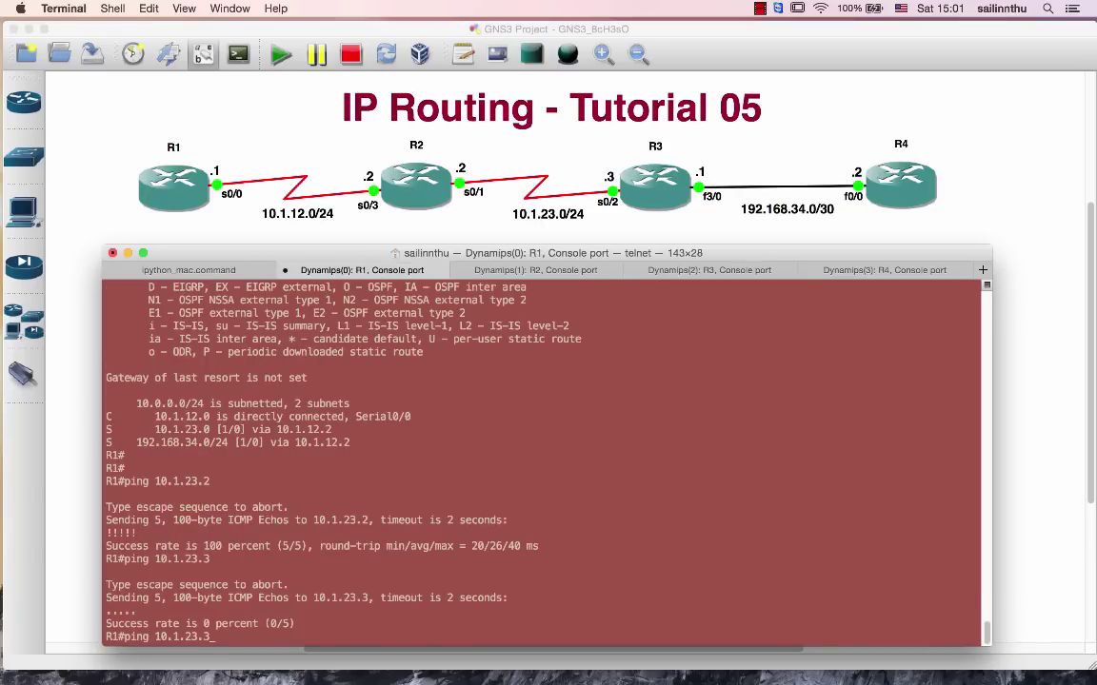
pyautogui.press('Return')
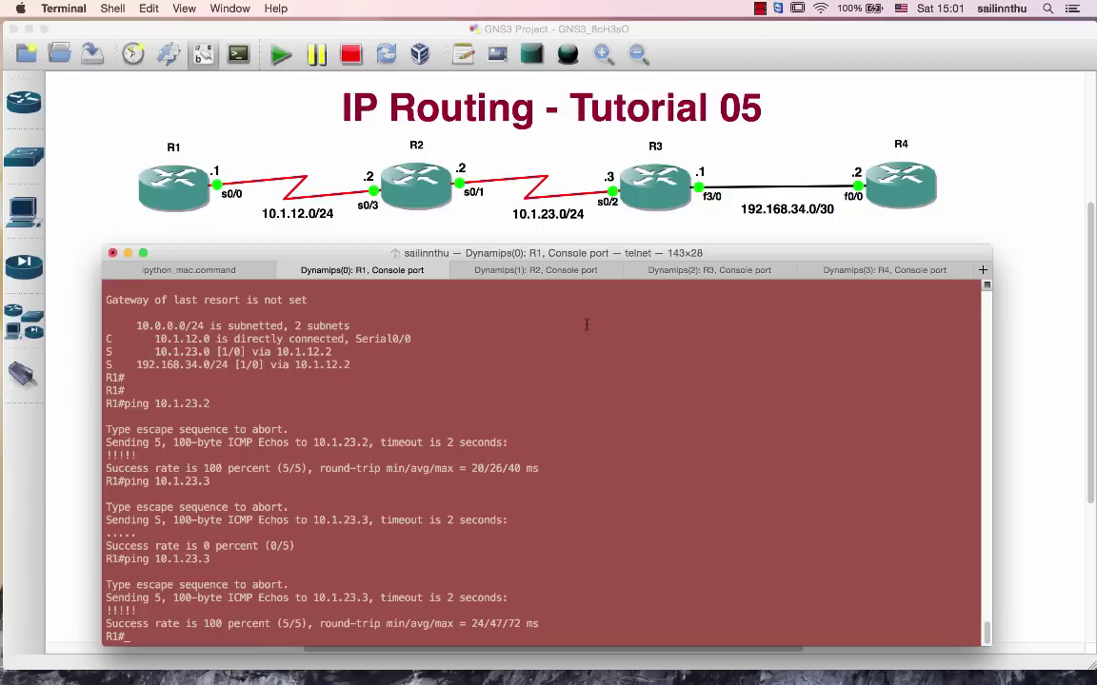
# On R1, add a static route to 192.168.34.0 255.255.255.252 via 10.1.12.2 and leave configuration mode.
pyautogui.write('conf t')
pyautogui.press('Return')
pyautogui.write('ip rout')
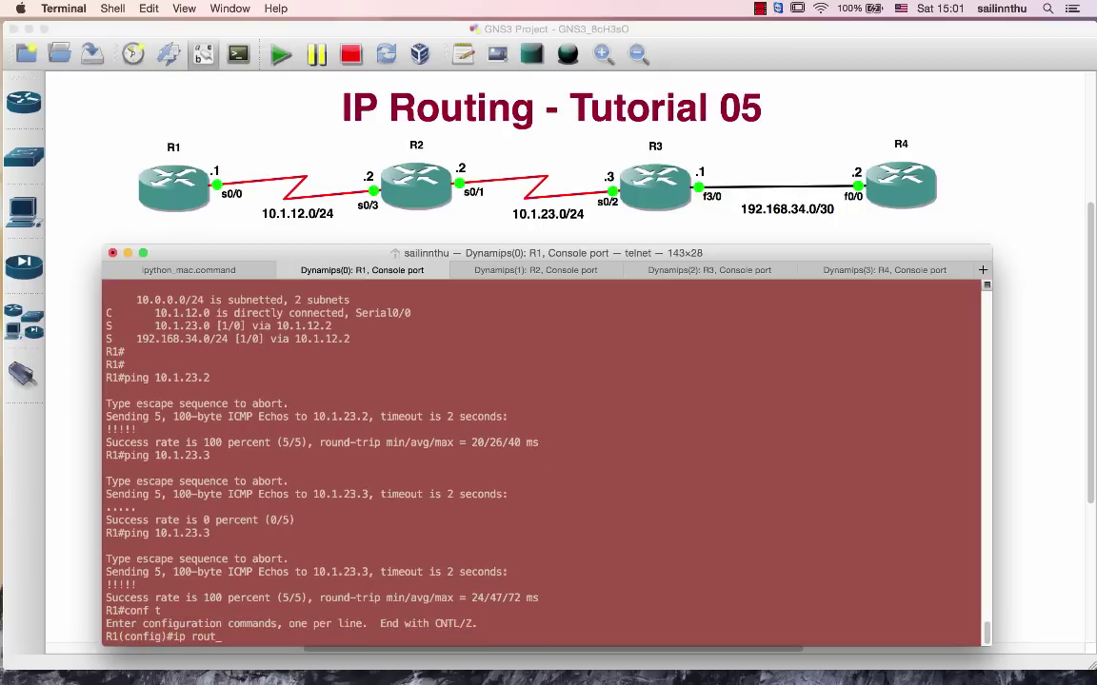
pyautogui.write('e 192.168.34.0 255.255.2')
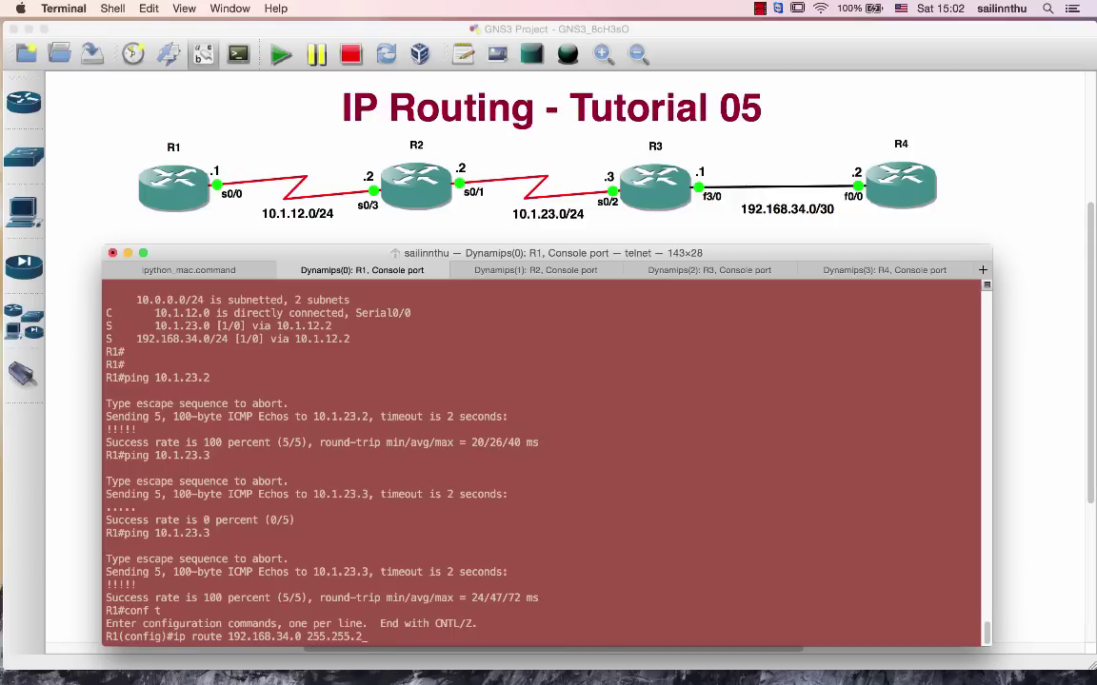
pyautogui.write('55.55.252 10.1.12.2')
pyautogui.press('Return')
pyautogui.write('end')
pyautogui.press('Return')
# Display R1's routing table and list its configured static routes with sho run | i ip route.
pyautogui.write('sh ip route')
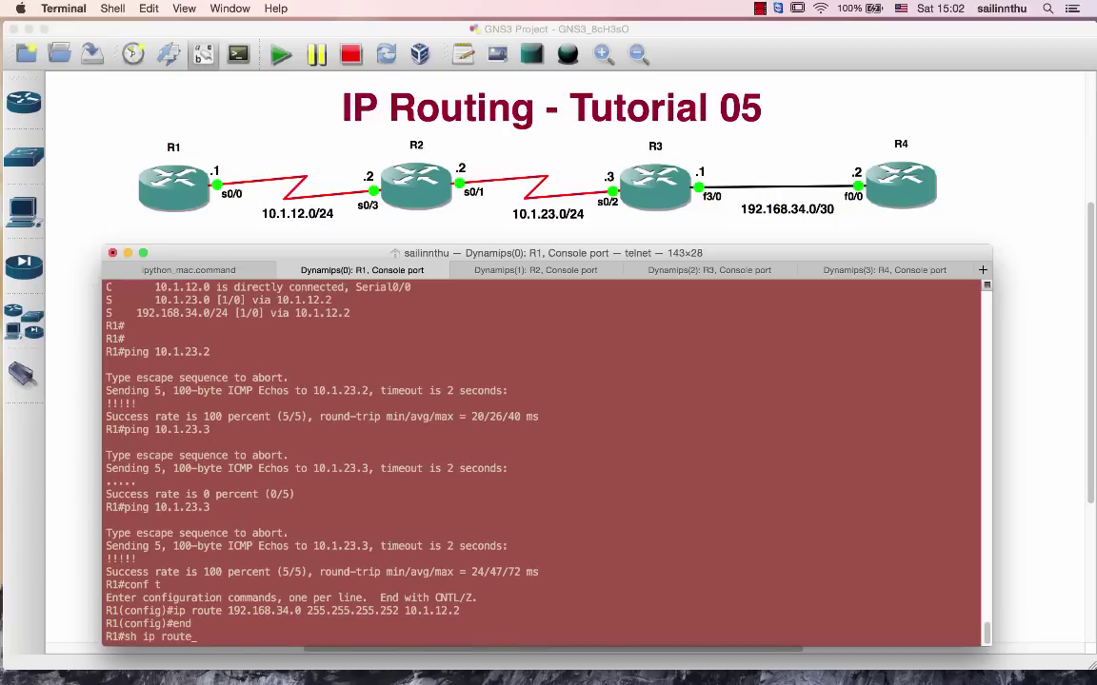
pyautogui.press('Return')
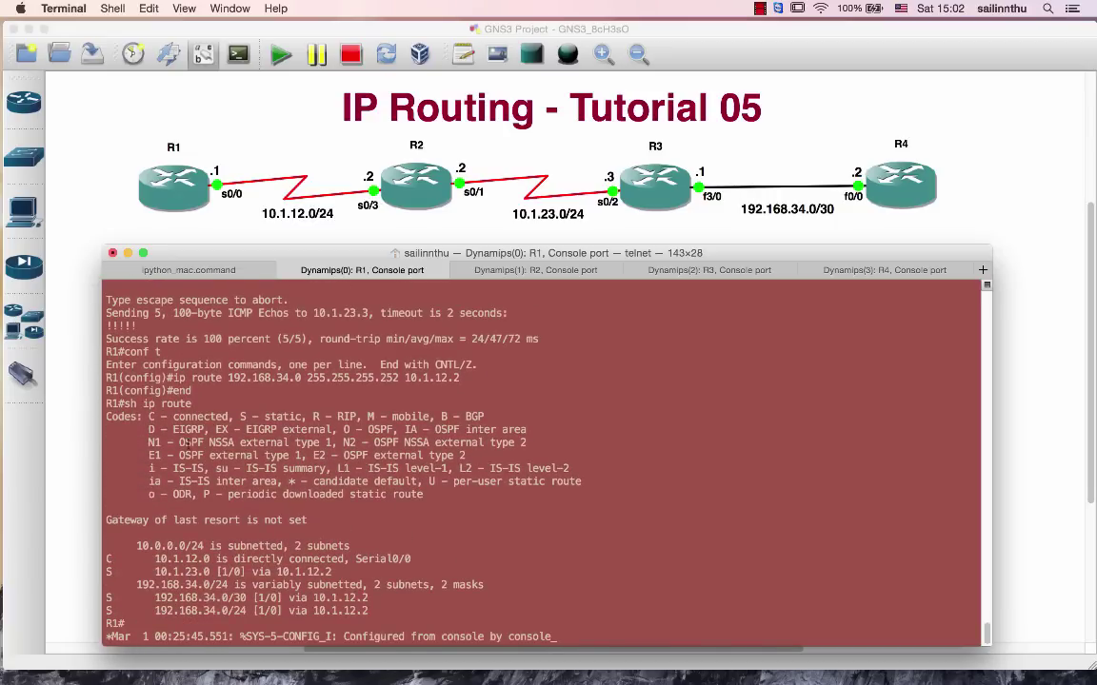
pyautogui.press('Return')
pyautogui.press('Return')
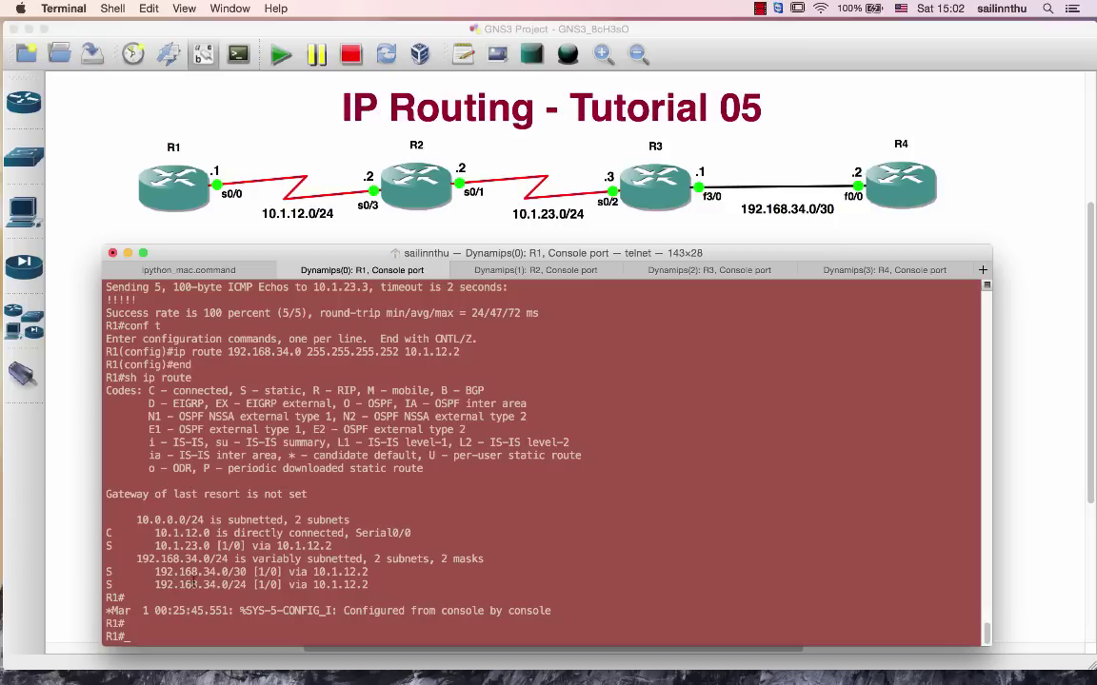
pyautogui.write('sho run | i ip route')
pyautogui.press('Return')
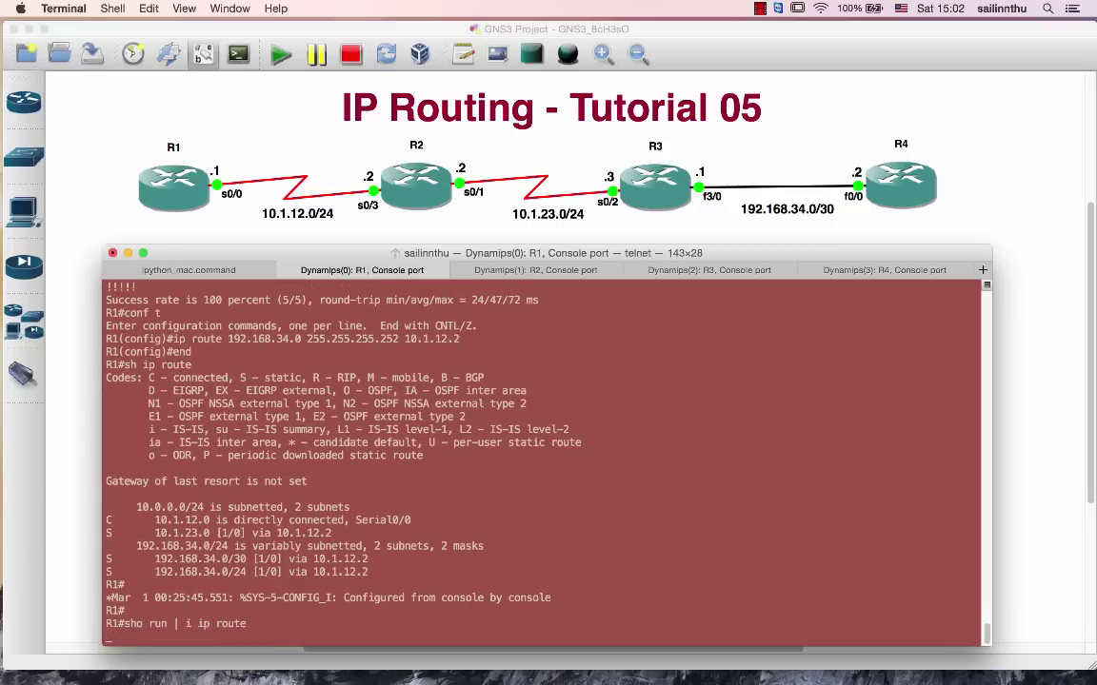
# Remove R1's static route to 192.168.34.0 255.255.255.0 via 10.1.12.2 and leave configuration mode.
pyautogui.write('conf t')
pyautogui.press('Return')
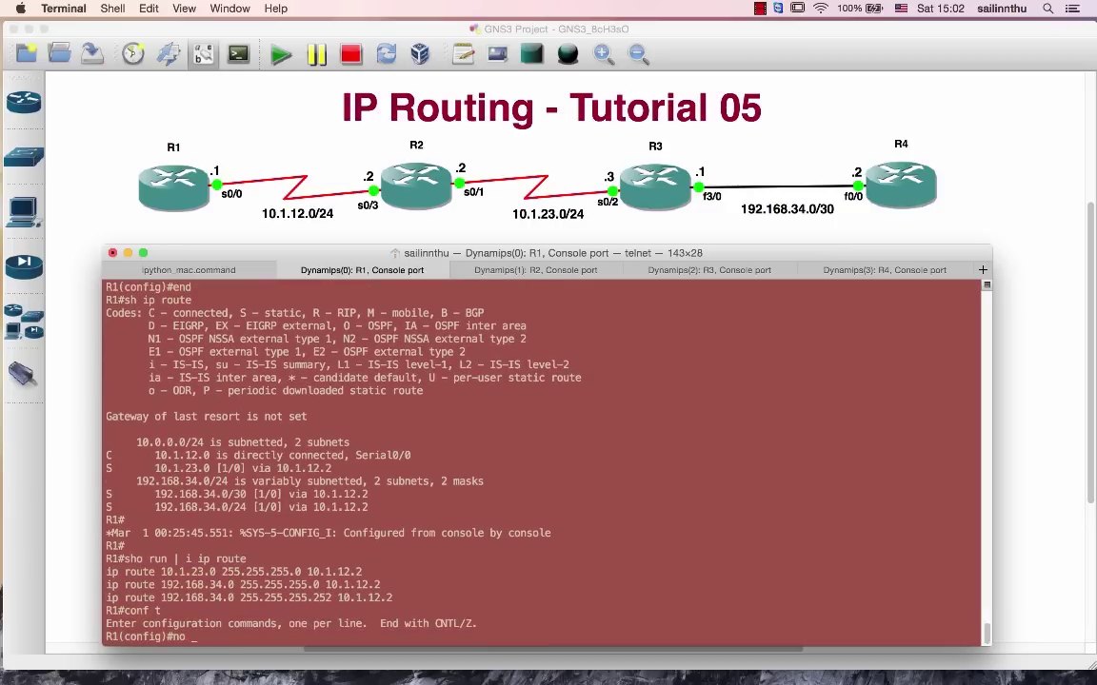
pyautogui.write('no')
pyautogui.moveTo(105, 585); pyautogui.dragTo(381, 585)
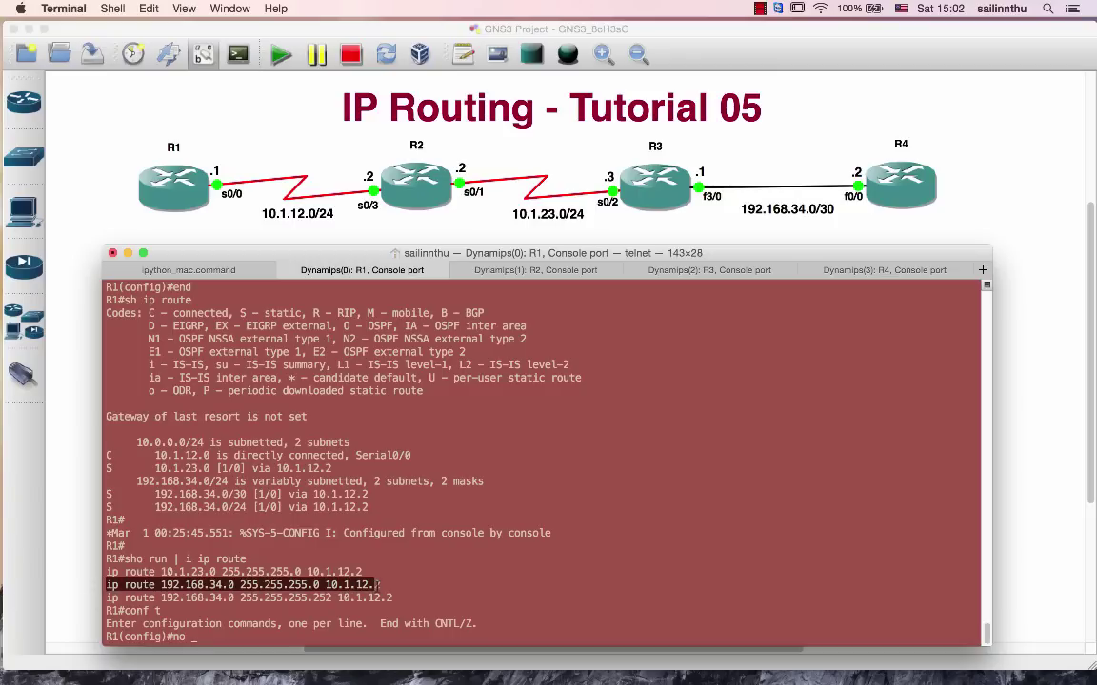
pyautogui.press('super+c')
pyautogui.press('super+v')
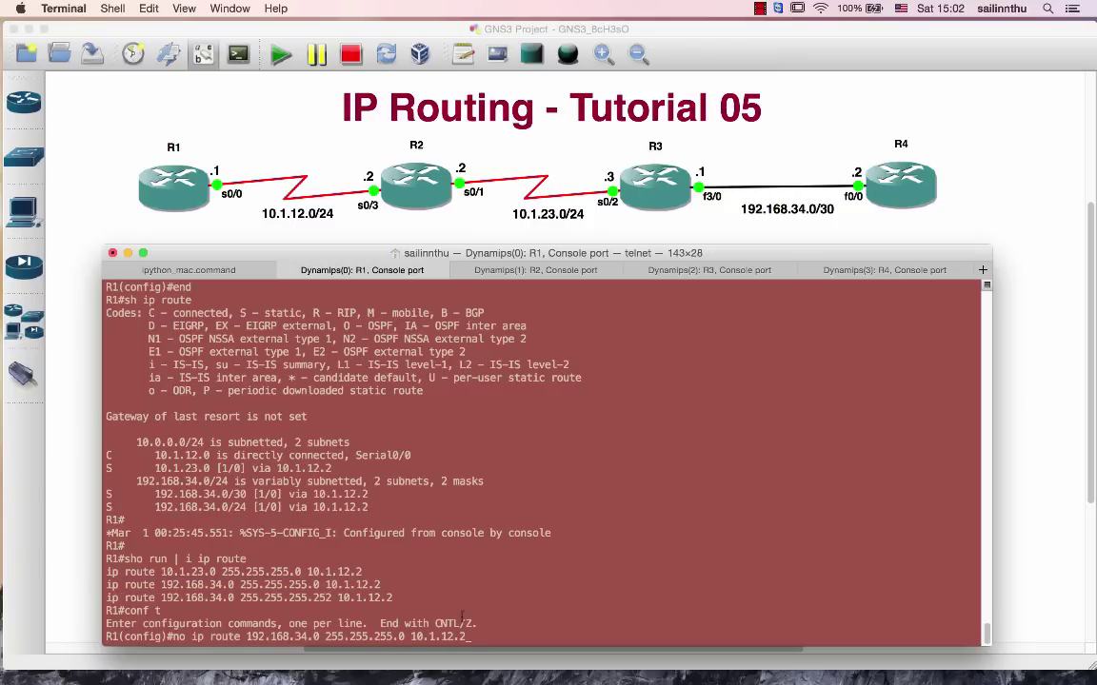
pyautogui.press('Return')
pyautogui.write('end')
pyautogui.press('Return')
# Display R1's routing table again and ping 192.168.34.1.
pyautogui.write('shi p r')
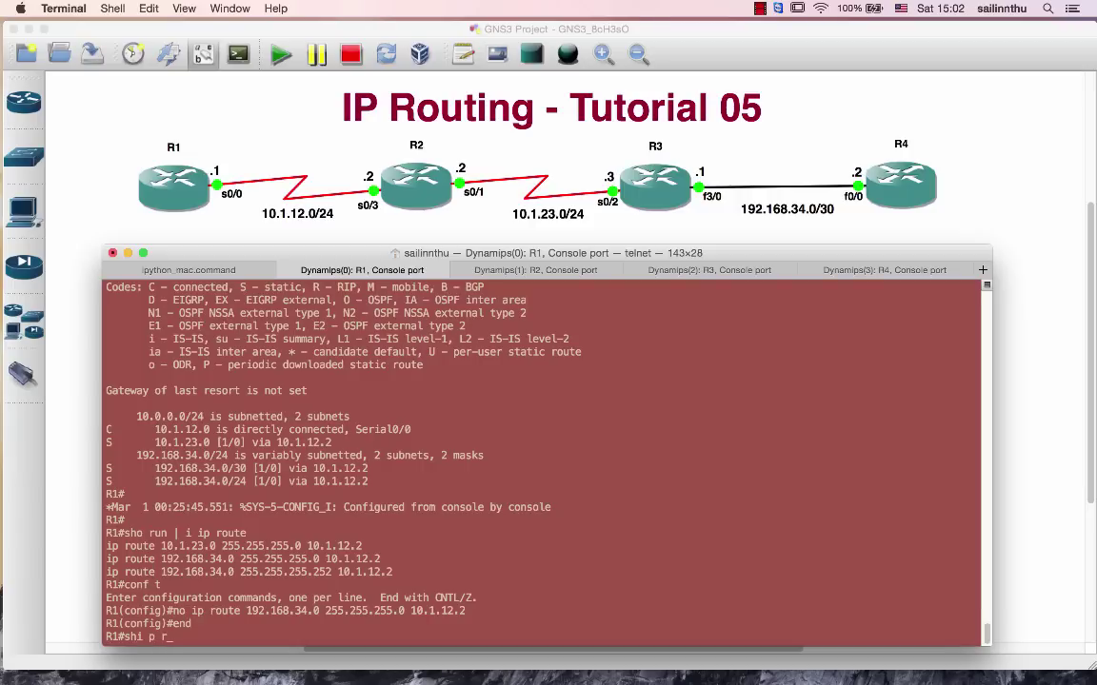
pyautogui.write('oute')
pyautogui.press('Return')
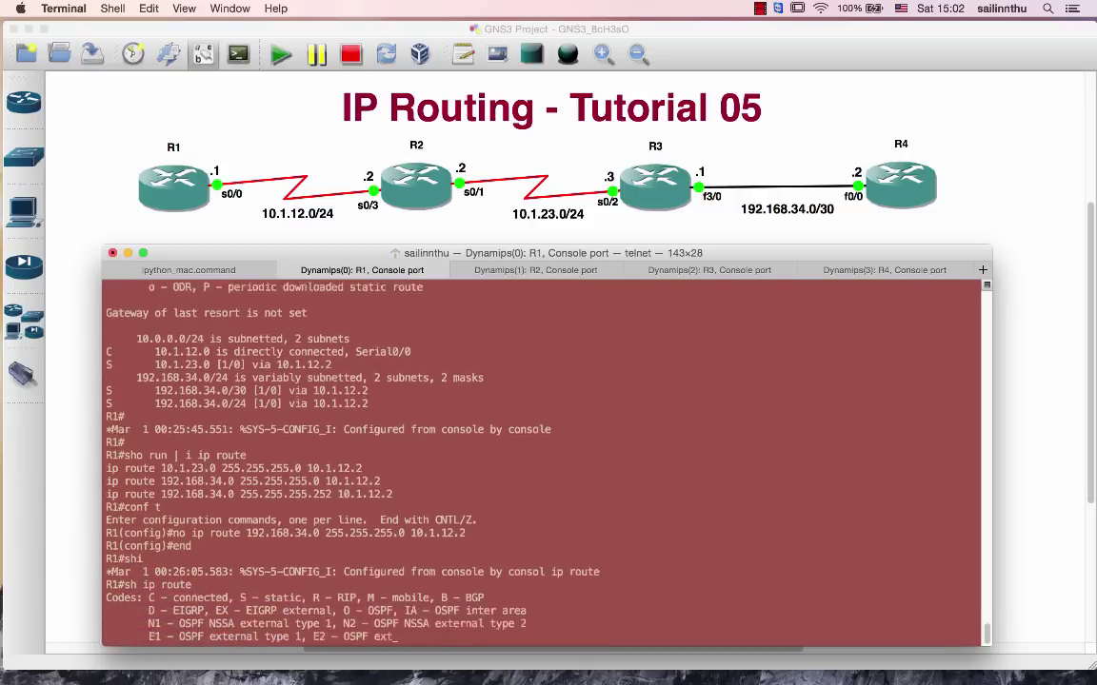
pyautogui.press('Return')
pyautogui.press('Return')
pyautogui.press('Return')
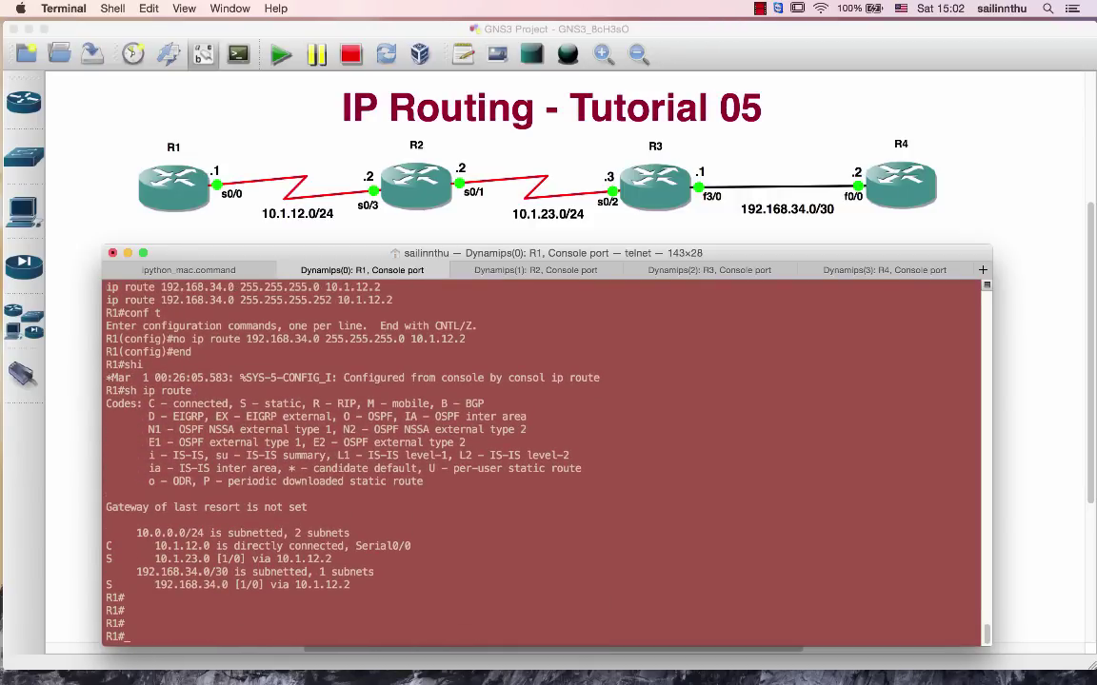
pyautogui.write('ping 192.168.34.1')
pyautogui.press('Return')
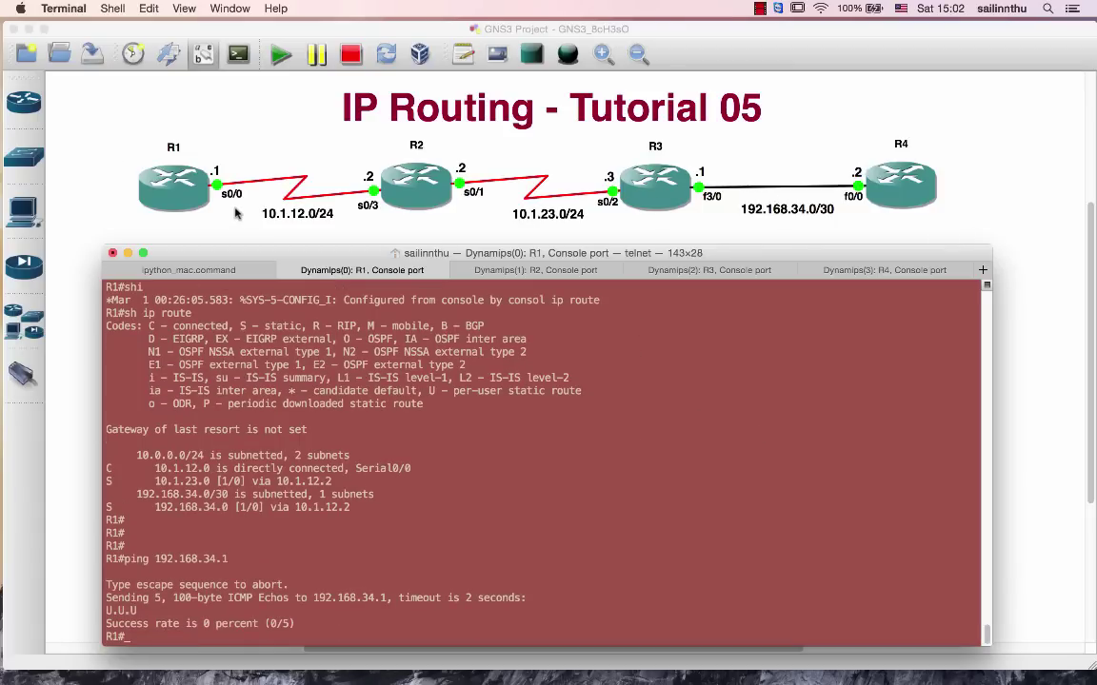
# On R4, add a static route to 10.1.12.0 255.255.255.0 via 192.168.34.1 and leave configuration mode.
pyautogui.click(887, 274)
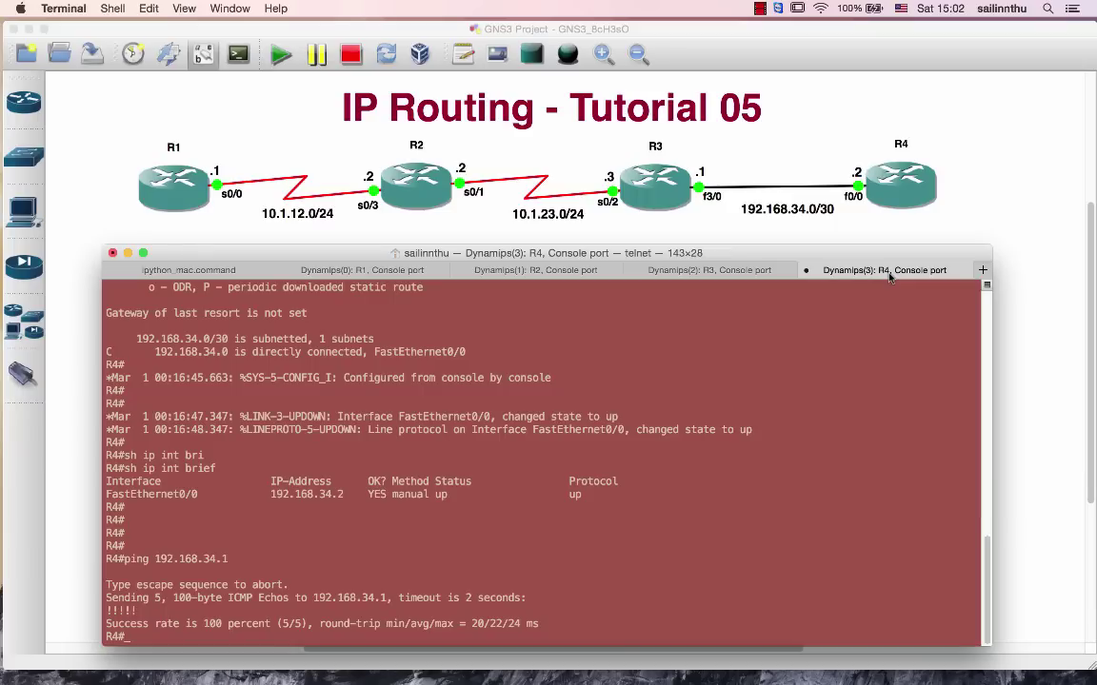
pyautogui.write('conf t')
pyautogui.press('Return')
pyautogui.write('ip route ')
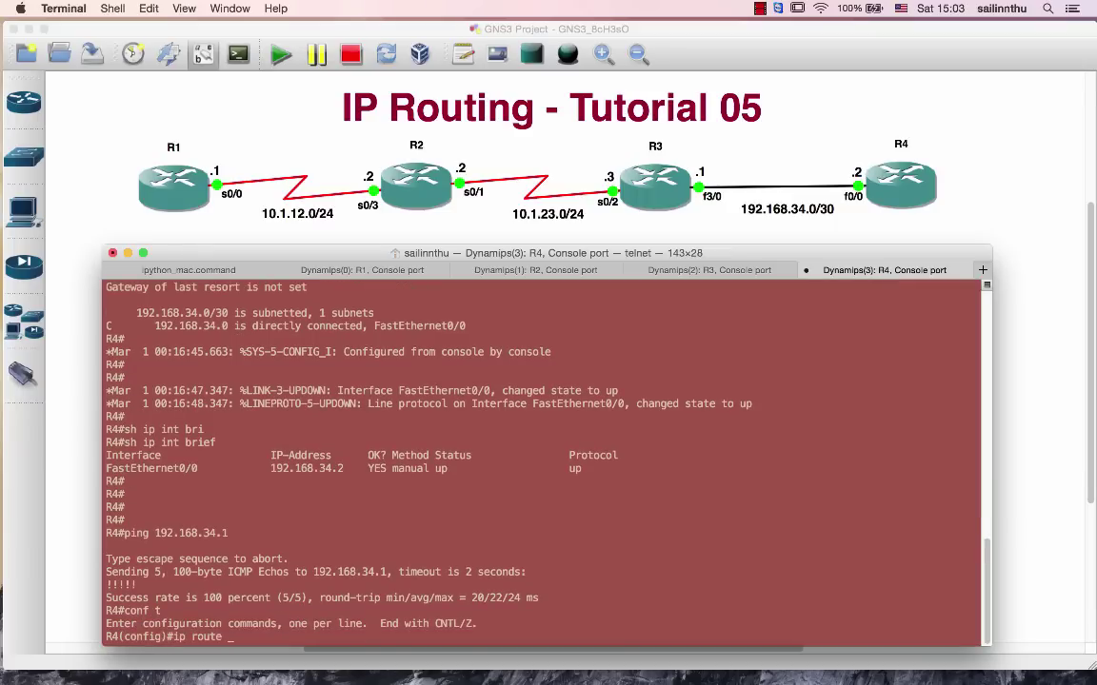
pyautogui.write('10.1.12.0 255.255.255.0')
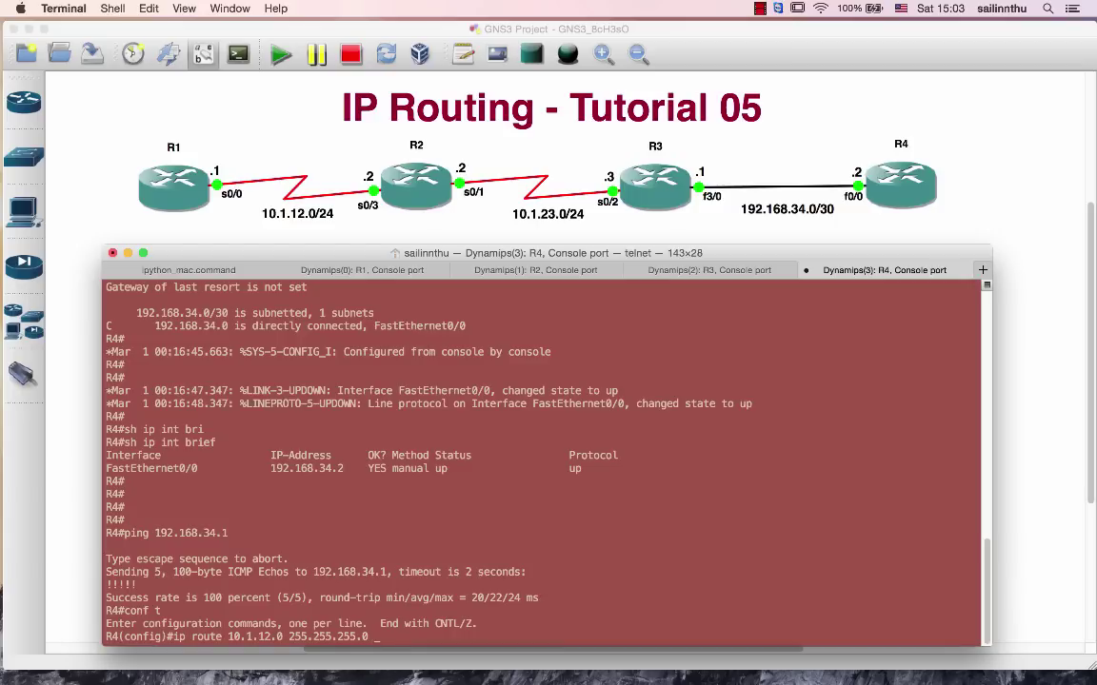
pyautogui.press('BackSpace')
pyautogui.press('BackSpace')
pyautogui.write('5.0 192.168.34.3')
pyautogui.press('BackSpace')
pyautogui.press('BackSpace')
pyautogui.press('Return')
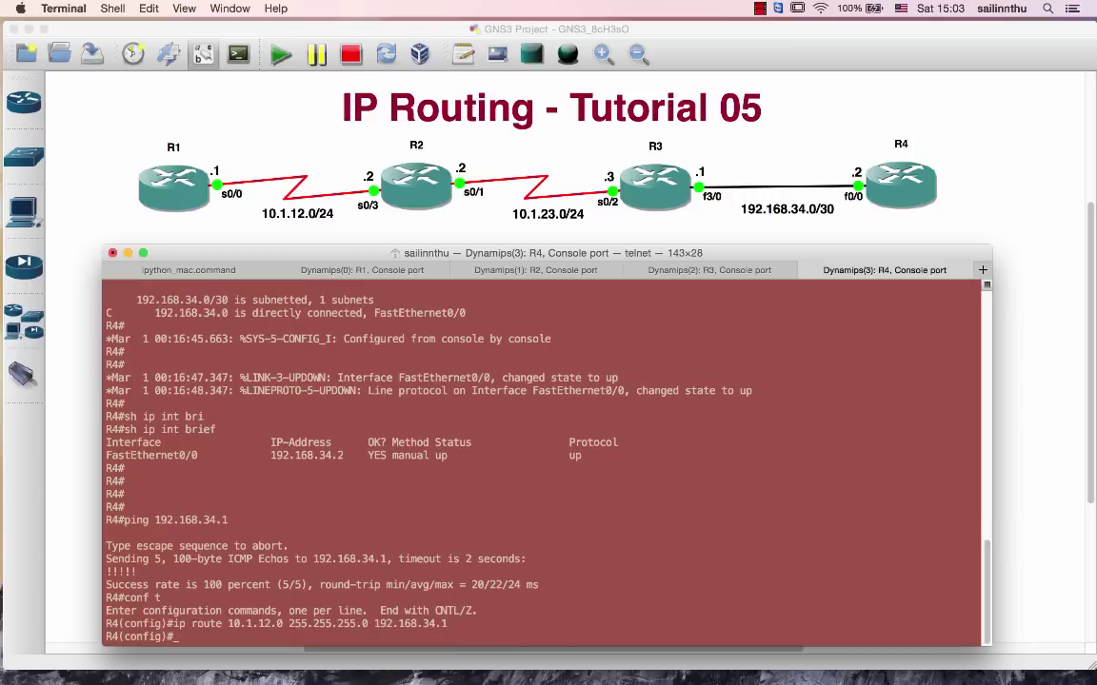
pyautogui.press('Return')
pyautogui.write('end')
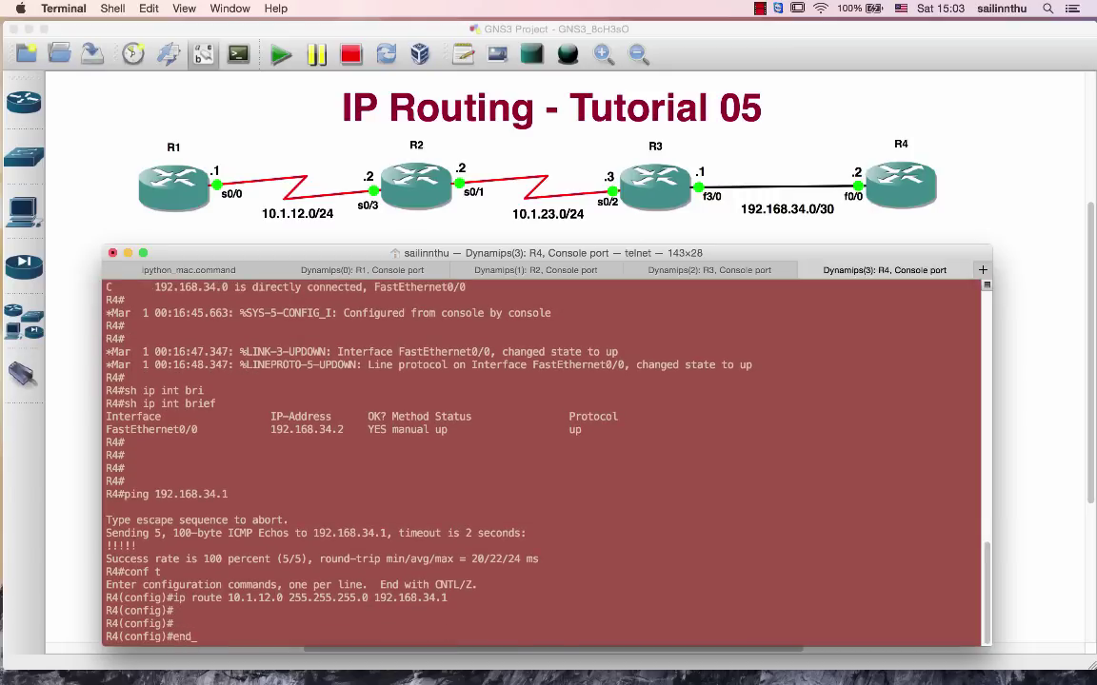
pyautogui.press('Return')
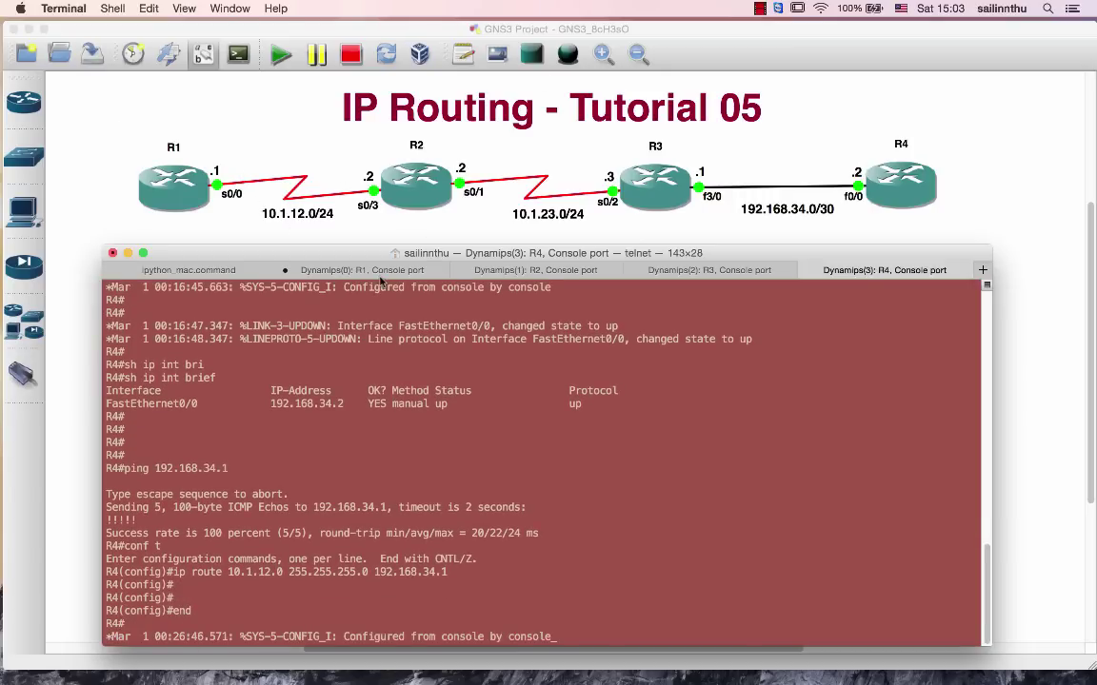
# Switch to R1's console and repeat the ping to 192.168.34.1.
pyautogui.click(345, 267)
pyautogui.press('Up')
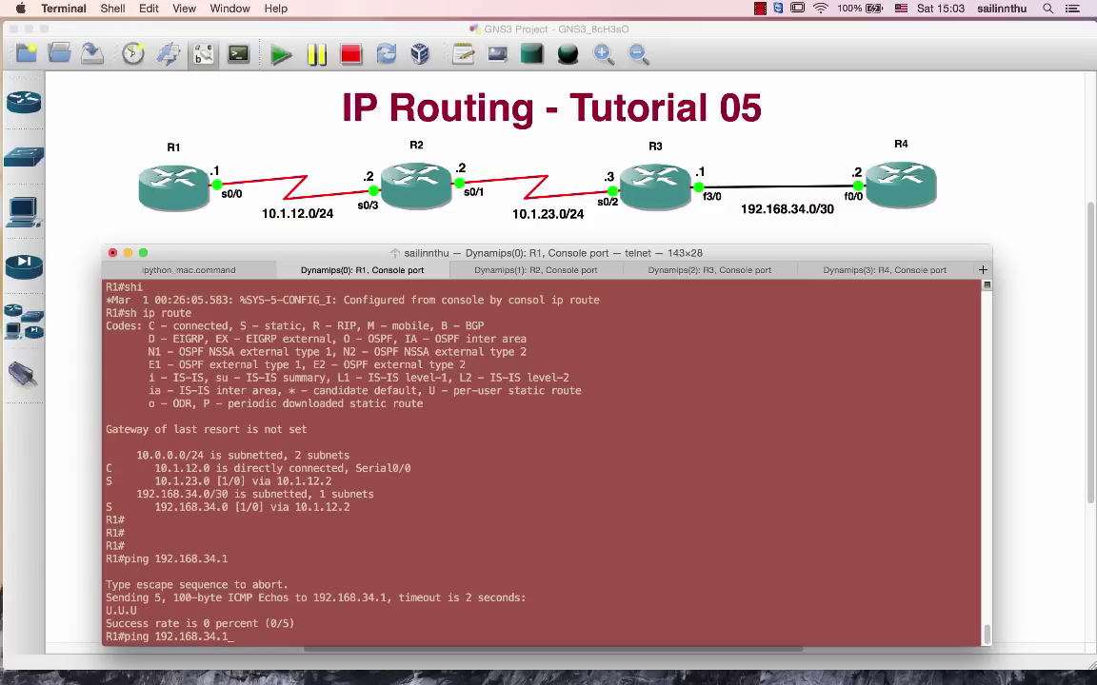
pyautogui.press('Return')
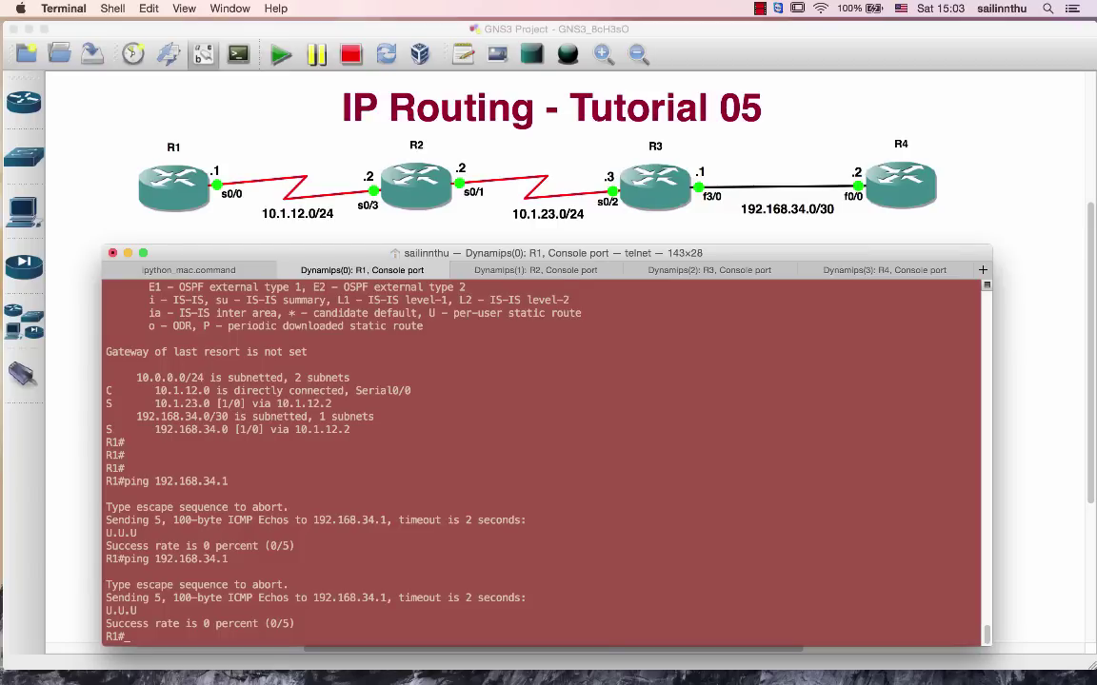
pyautogui.press('Return')
pyautogui.press('Return')
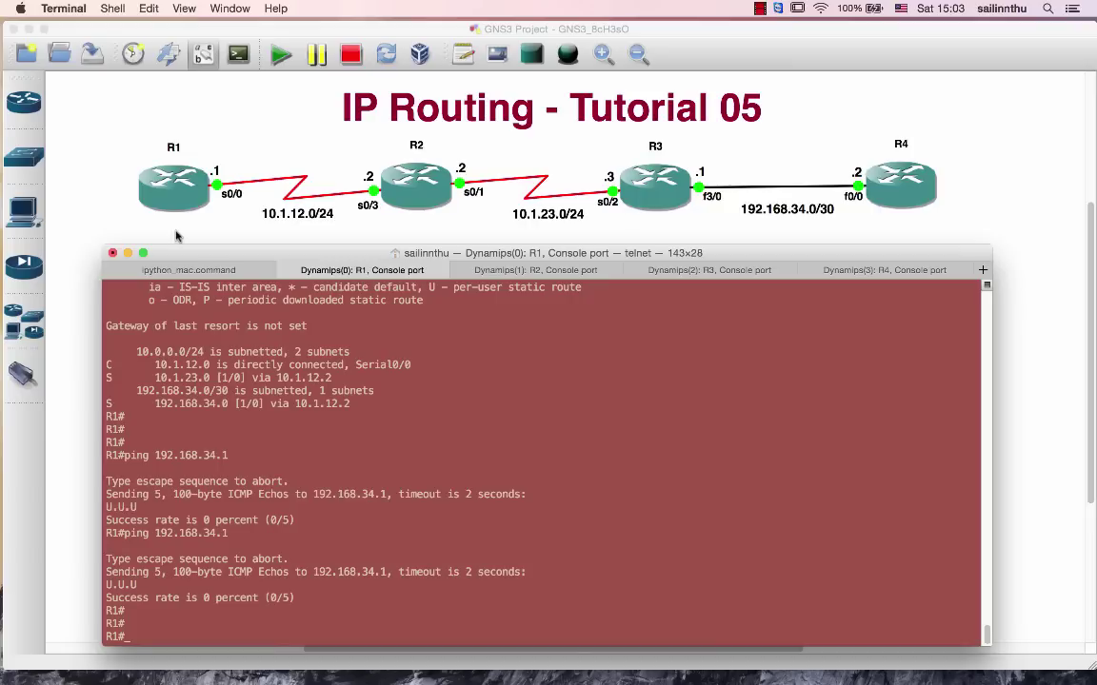
# In the GNS3 topology, duplicate the 10.1.12.0/24 label and place the copy below R1.
pyautogui.rightClick(276, 217)
pyautogui.click(305, 241)
pyautogui.moveTo(283, 198); pyautogui.dragTo(164, 282)
# Change the copied label's text to two lines reading "Source : 10.1.12.1" and "Destination : 192.168.34.2".
pyautogui.doubleClick(198, 278)
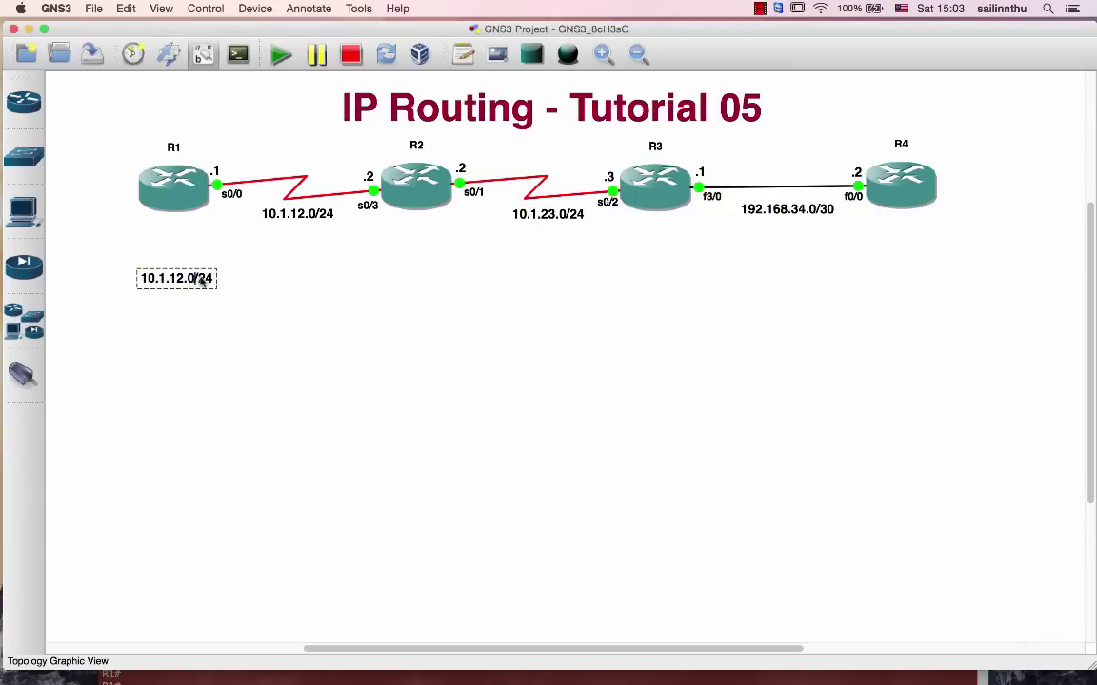
pyautogui.press('BackSpace')
pyautogui.press('BackSpace')
pyautogui.press('BackSpace')
pyautogui.press('BackSpace')
pyautogui.write('1')
pyautogui.write('Source :')
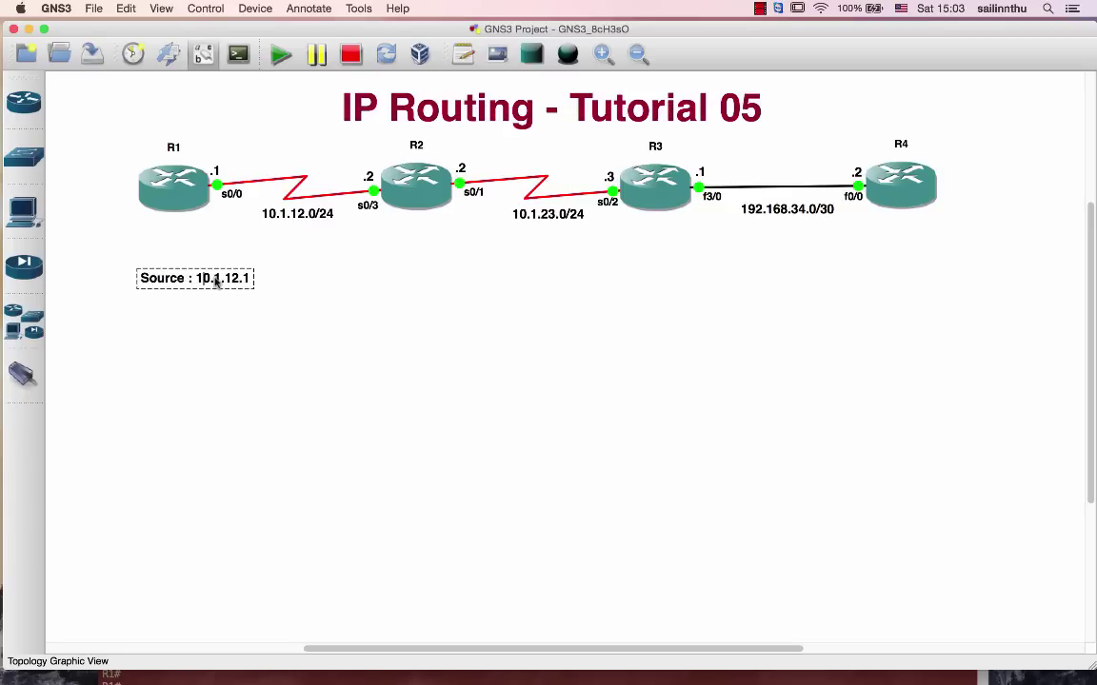
pyautogui.press('Return')
pyautogui.write('Destination : 1')
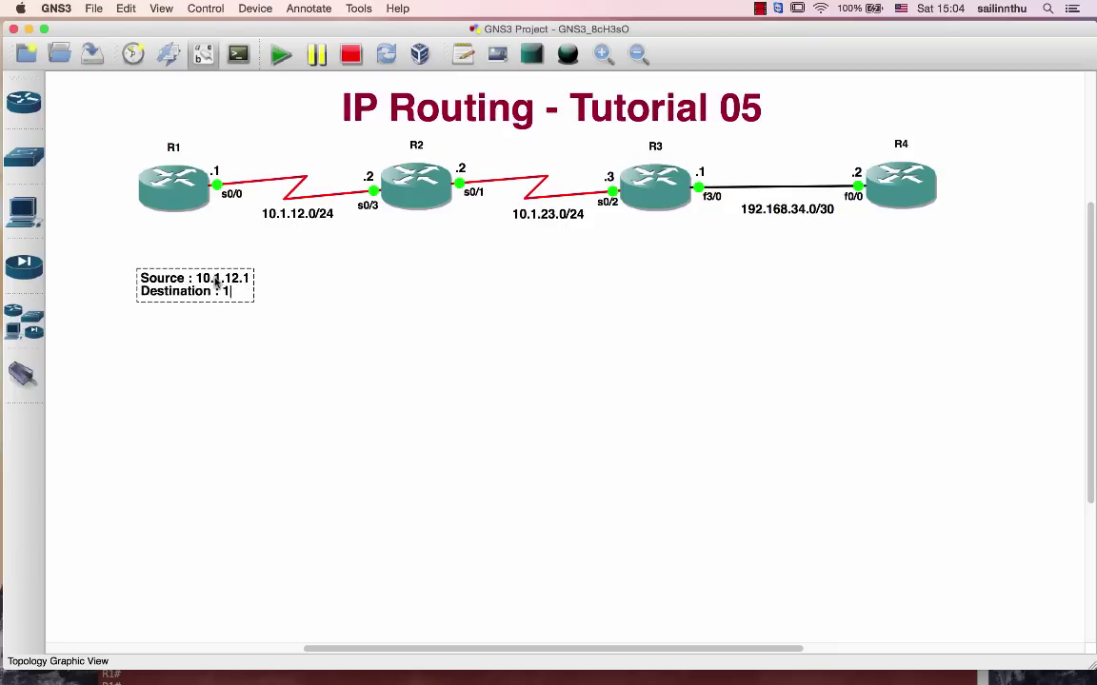
pyautogui.write('92.168.')
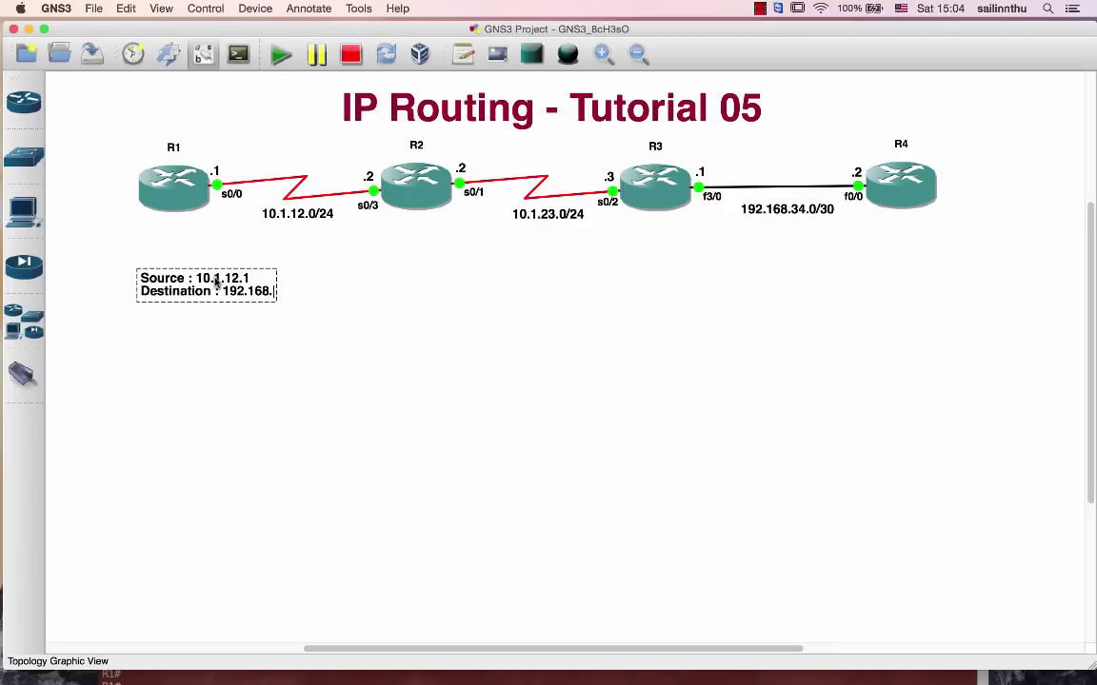
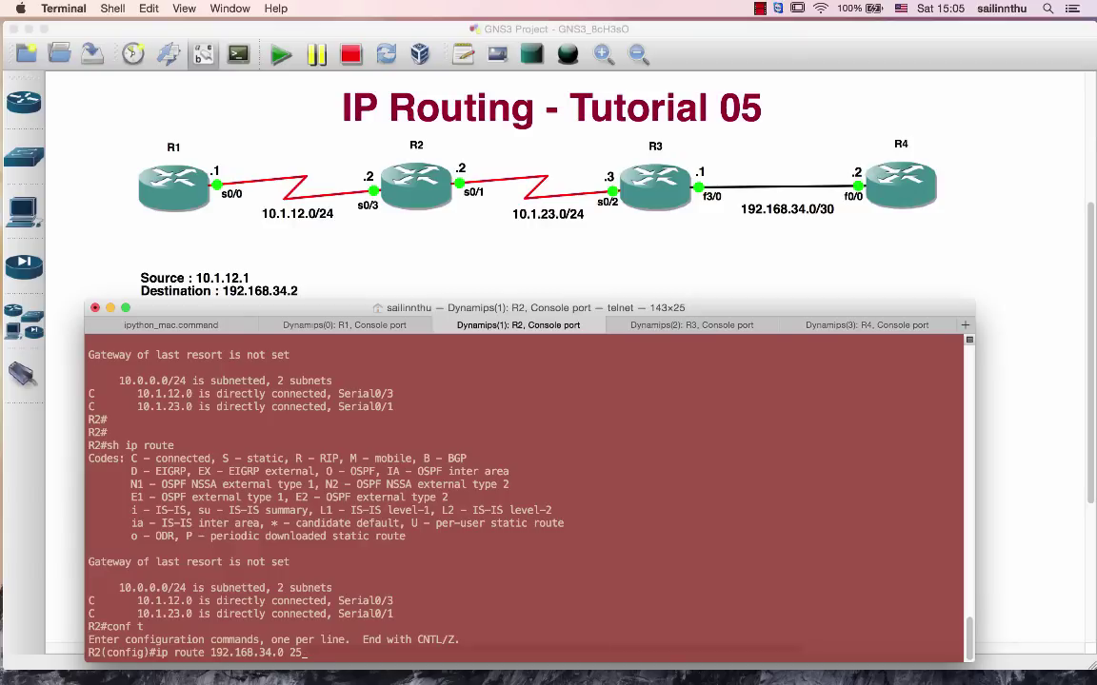
# On R2, finish adding the static route to 192.168.34.0 255.255.255.252 via 10.1.23.3 and leave configuration mode.
pyautogui.write('5.255.255.252 10.1.23')
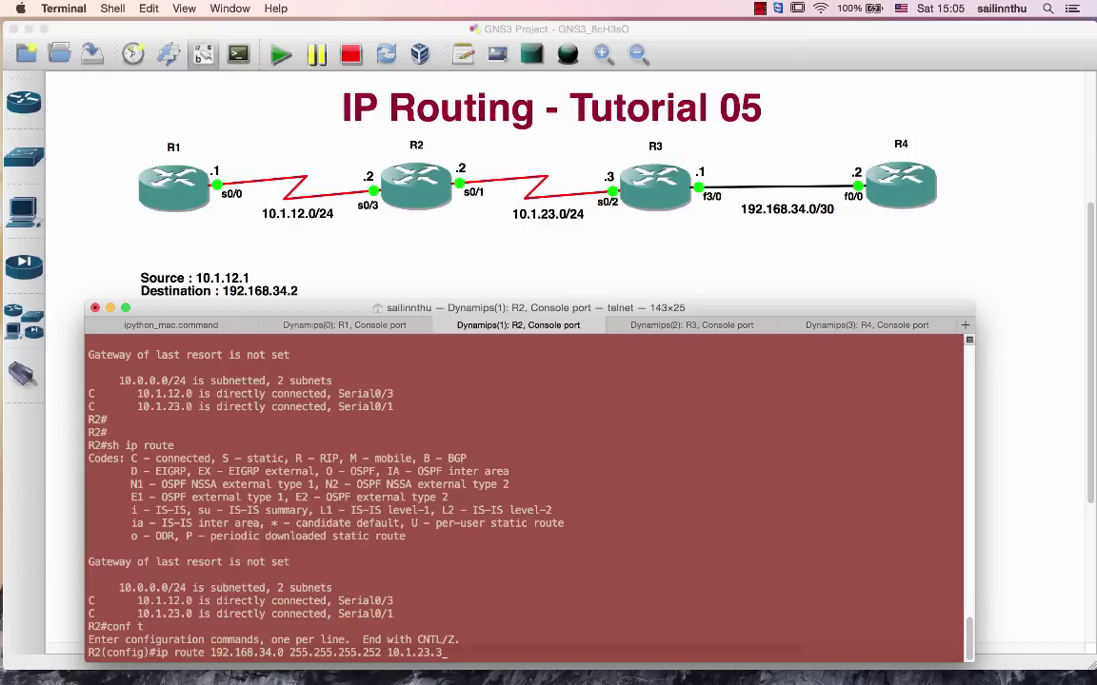
pyautogui.write('.3')
pyautogui.press('Return')
pyautogui.write('end')
pyautogui.press('Return')
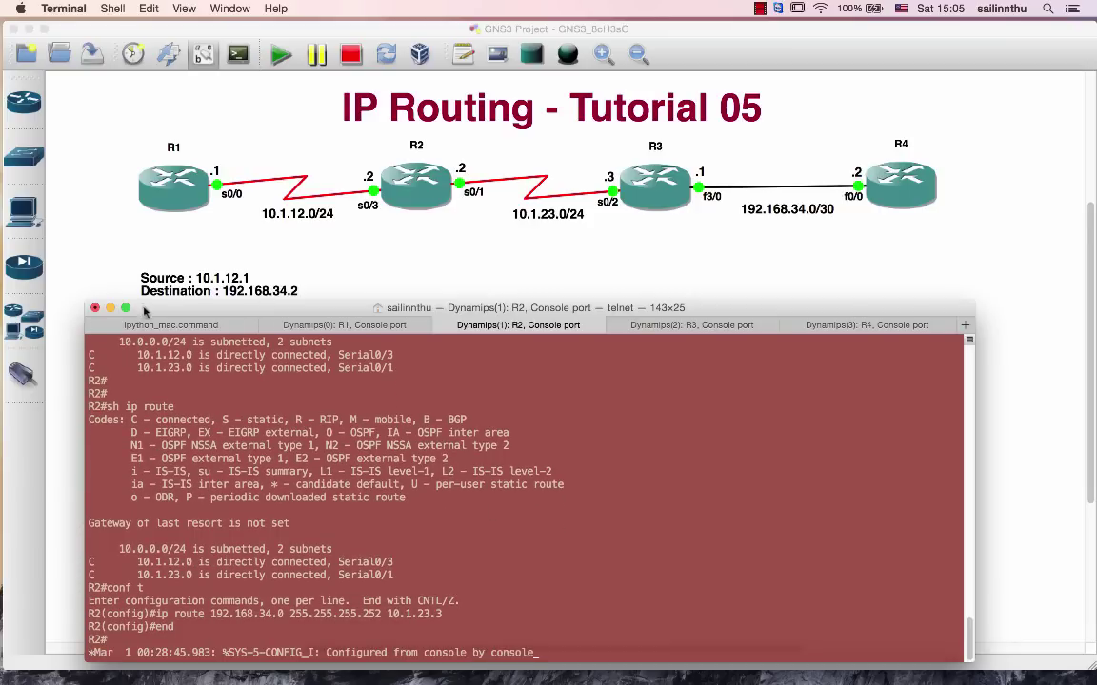
# From R1's console, ping 192.168.34.1 and 192.168.34.2.
pyautogui.click(330, 326)
pyautogui.write('ping 192.168.34.1')
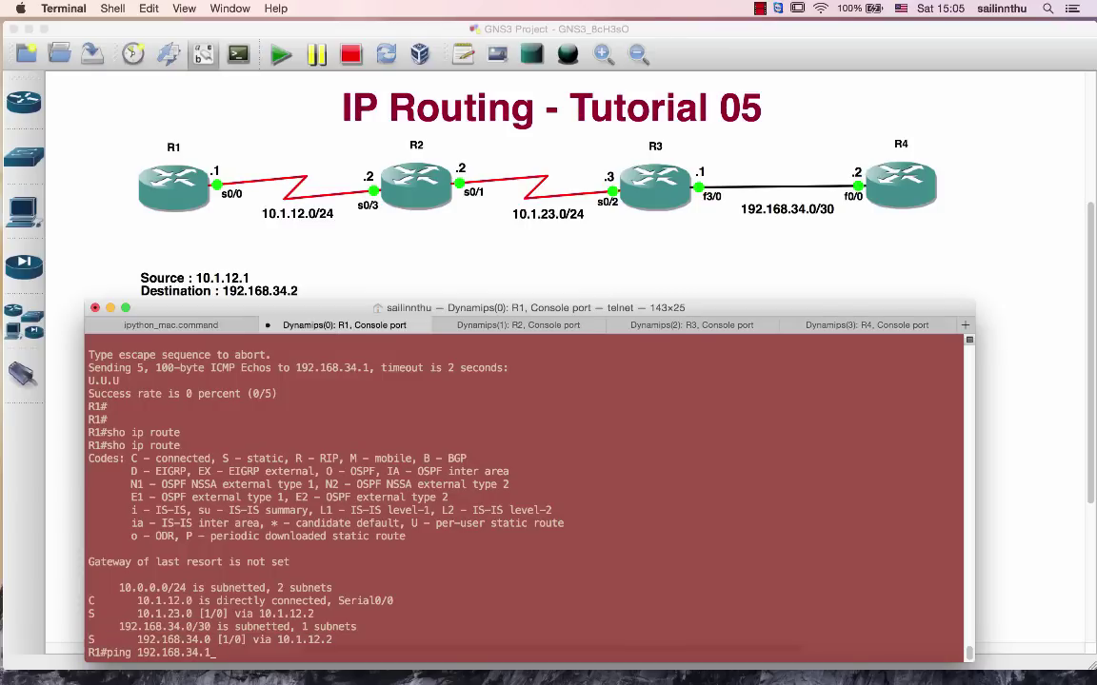
pyautogui.press('Return')
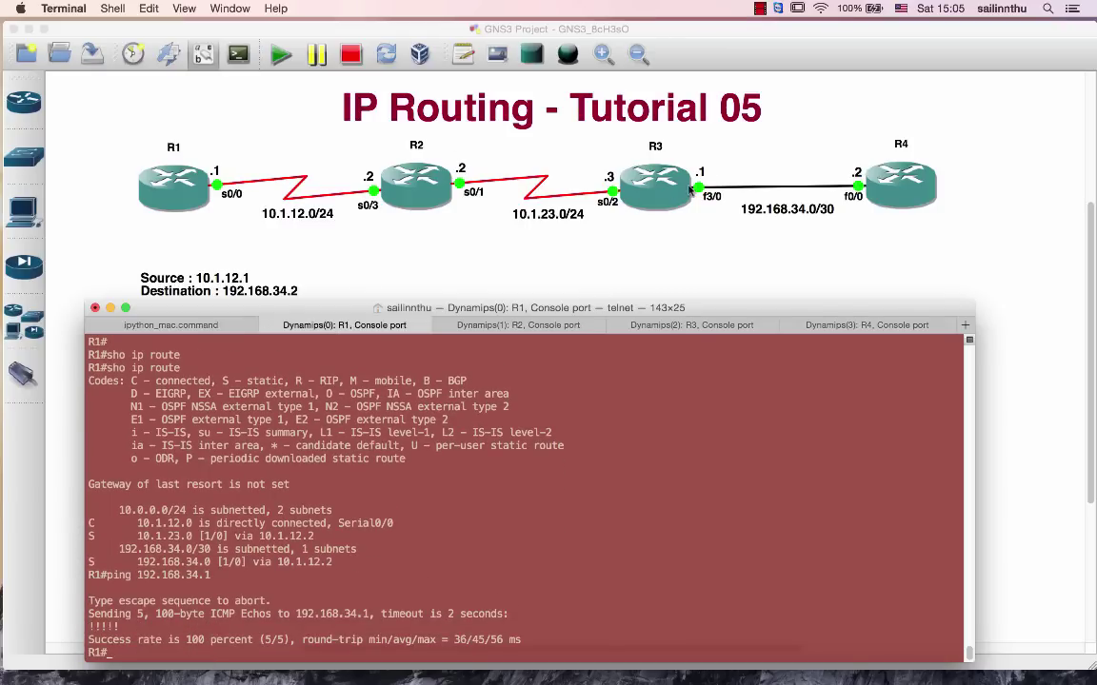
pyautogui.press('Up')
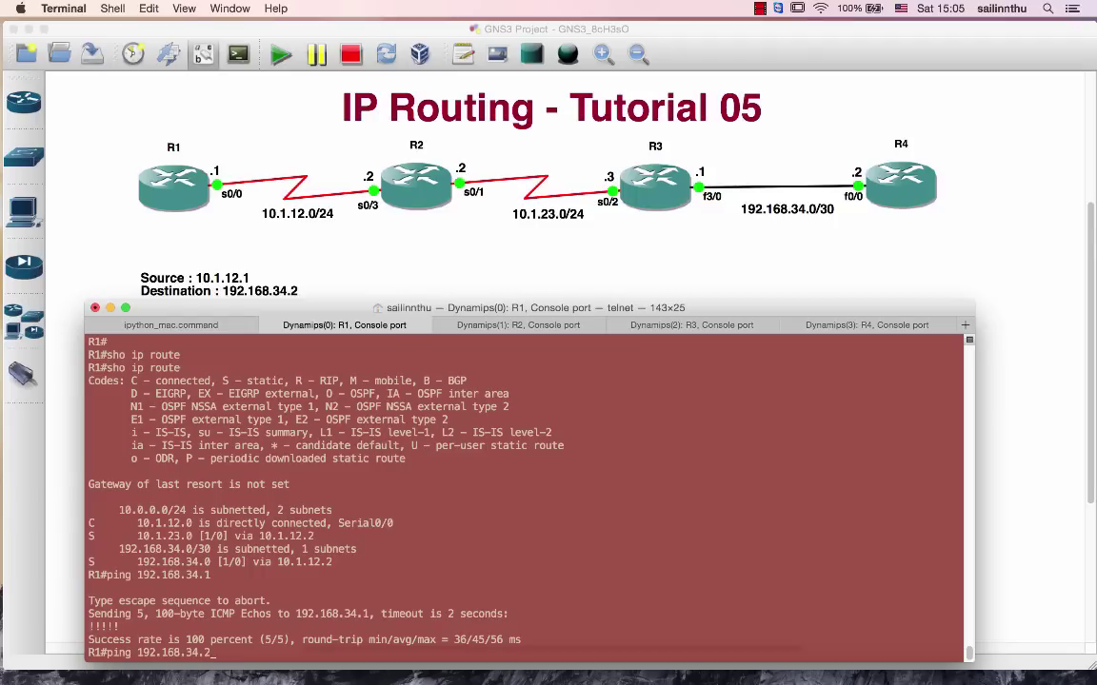
pyautogui.press('Return')
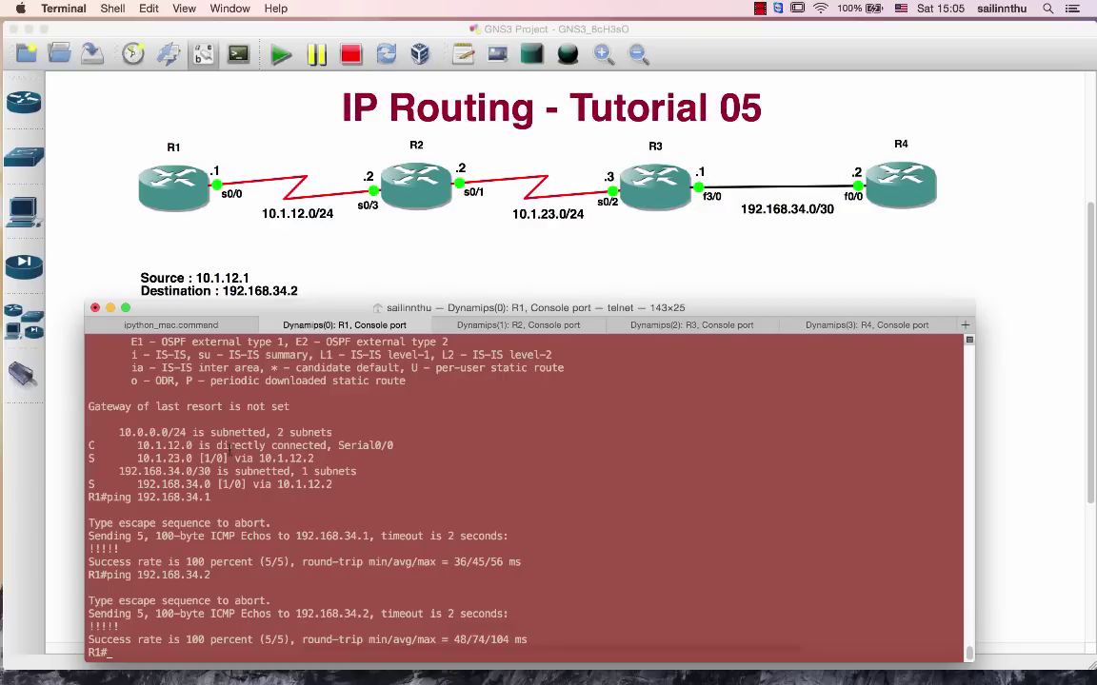
# In R1's routing table output, highlight the static route to 192.168.34.0.
pyautogui.rightClick(230, 445)
pyautogui.click(147, 484)
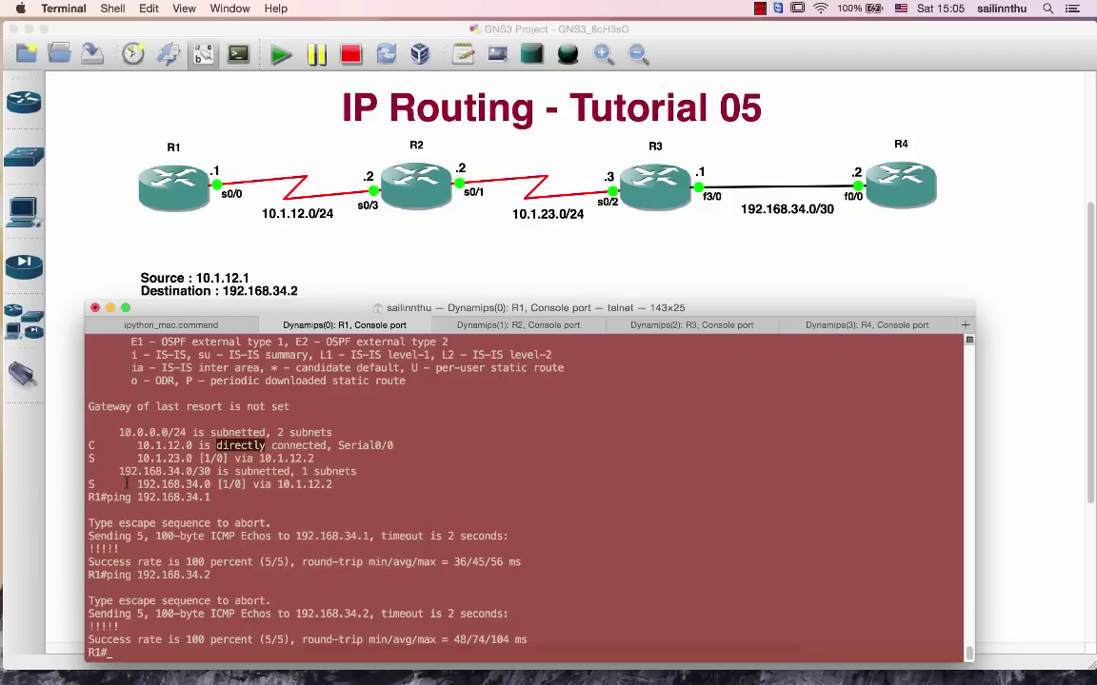
pyautogui.moveTo(126, 483); pyautogui.dragTo(333, 485)
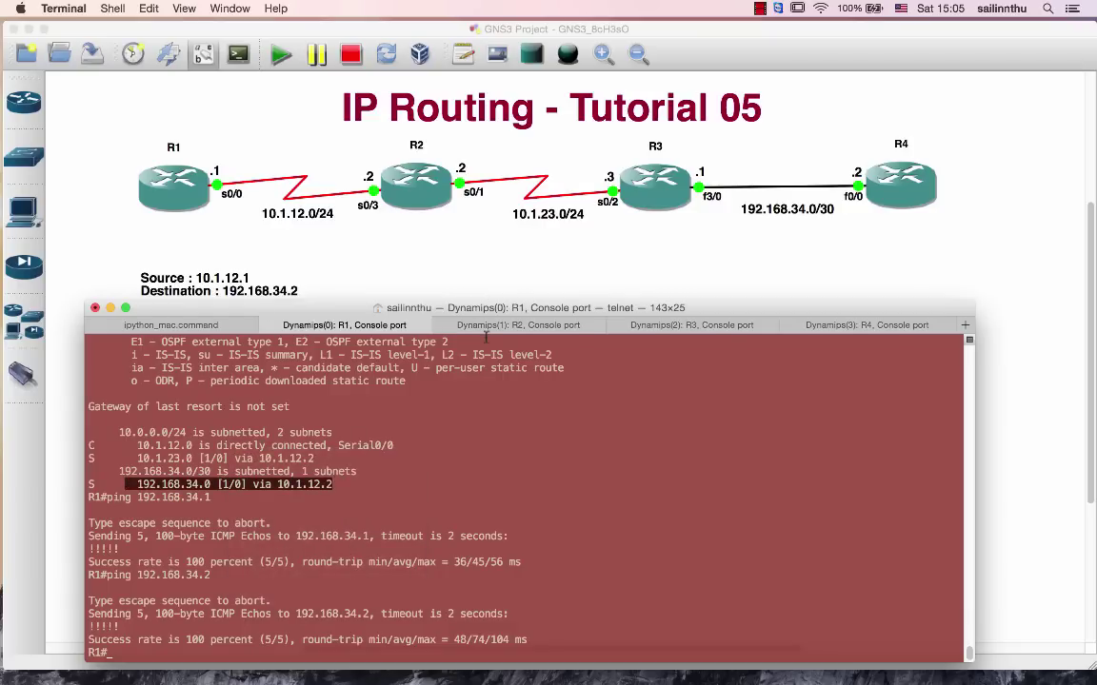
# On R2's console, show the IP routing table and highlight the static route to 192.168.34.0 and its next hop.
pyautogui.click(531, 326)
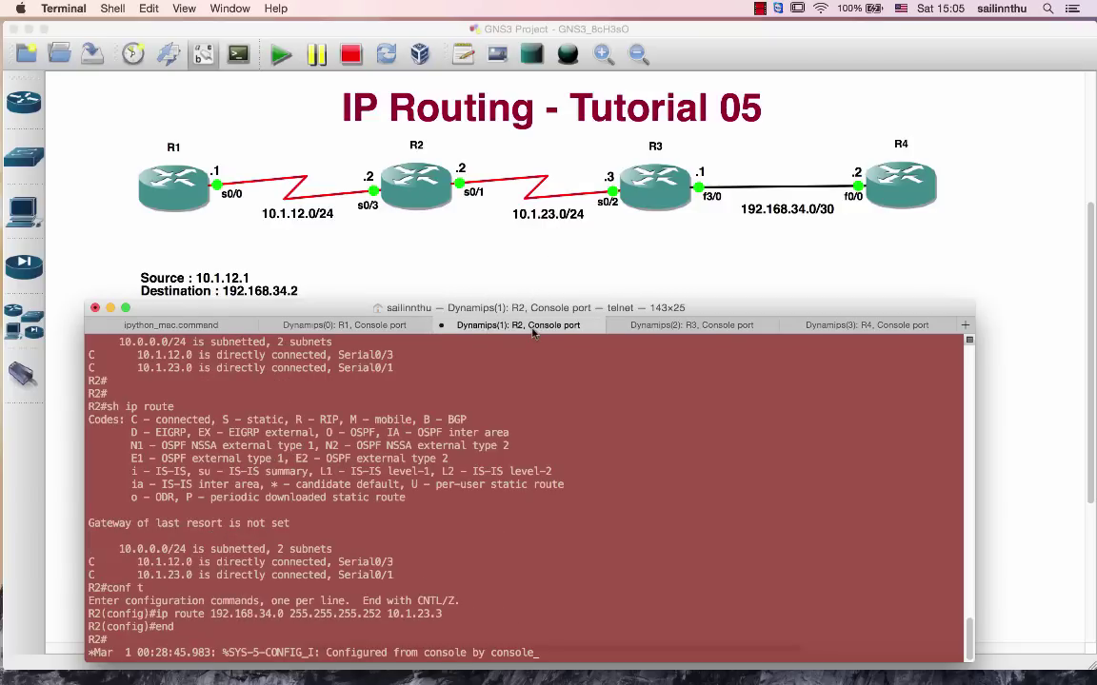
pyautogui.press('Return')
pyautogui.write('sh ')
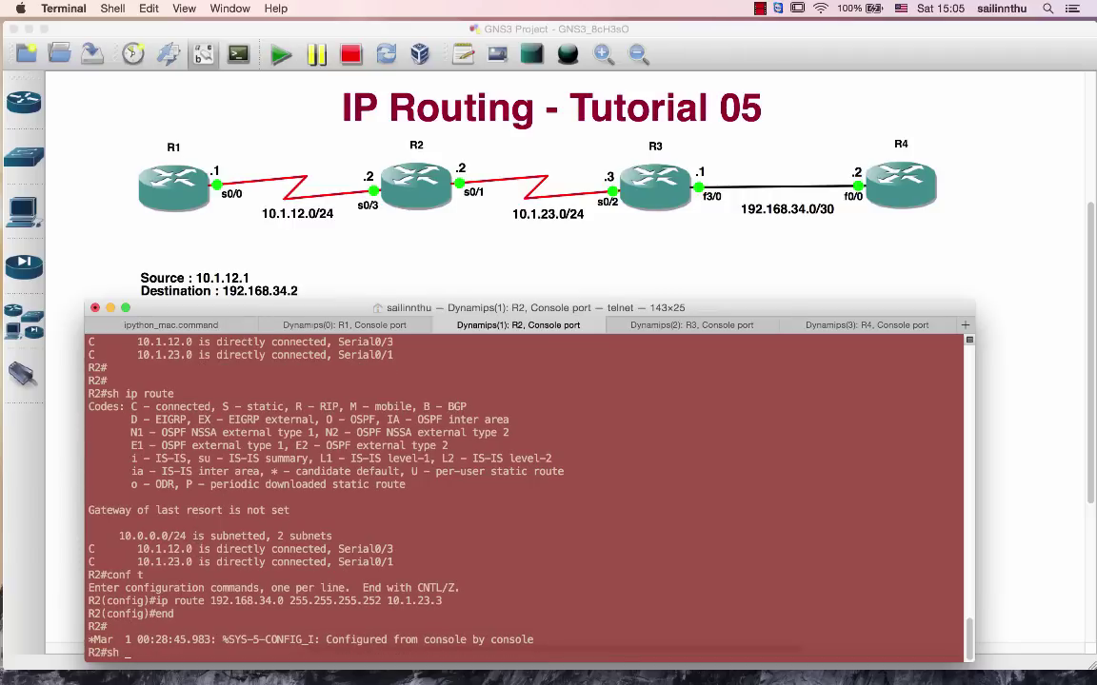
pyautogui.write('ip route')
pyautogui.press('Return')
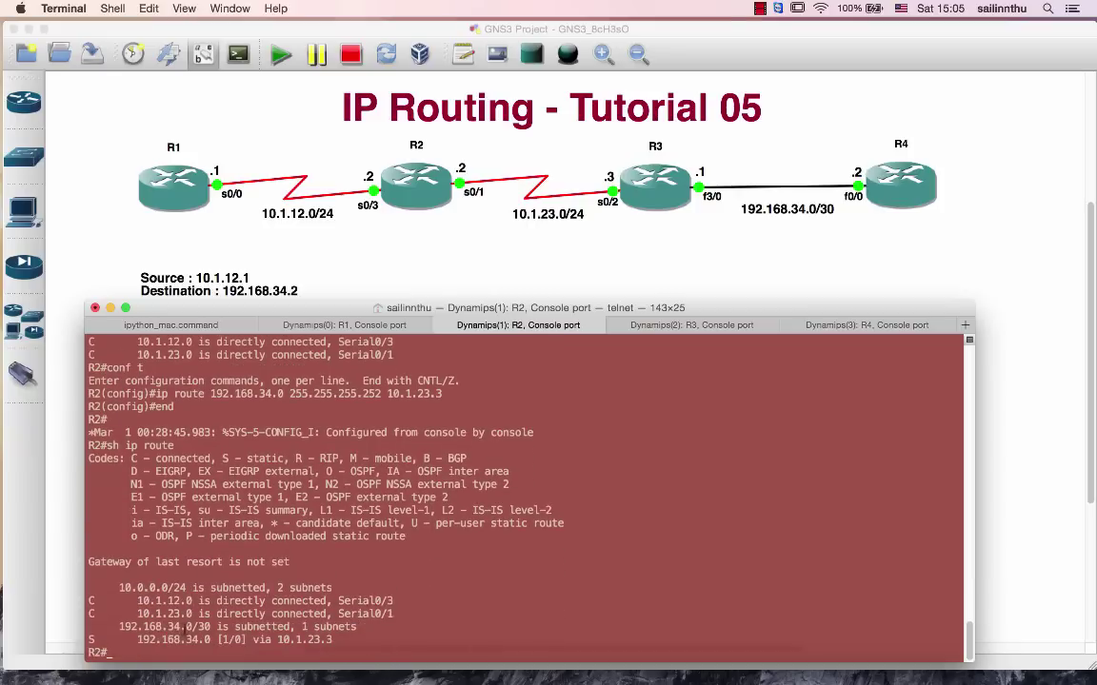
pyautogui.moveTo(130, 639); pyautogui.dragTo(315, 640)
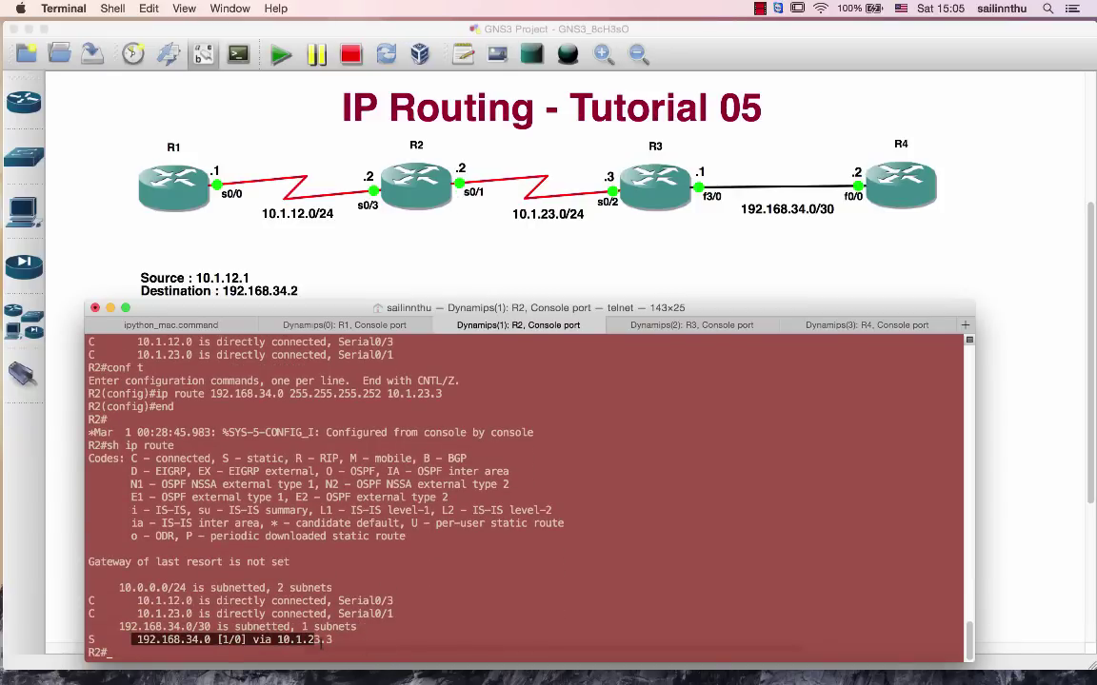
pyautogui.click(271, 638)
pyautogui.moveTo(269, 640); pyautogui.dragTo(350, 640)
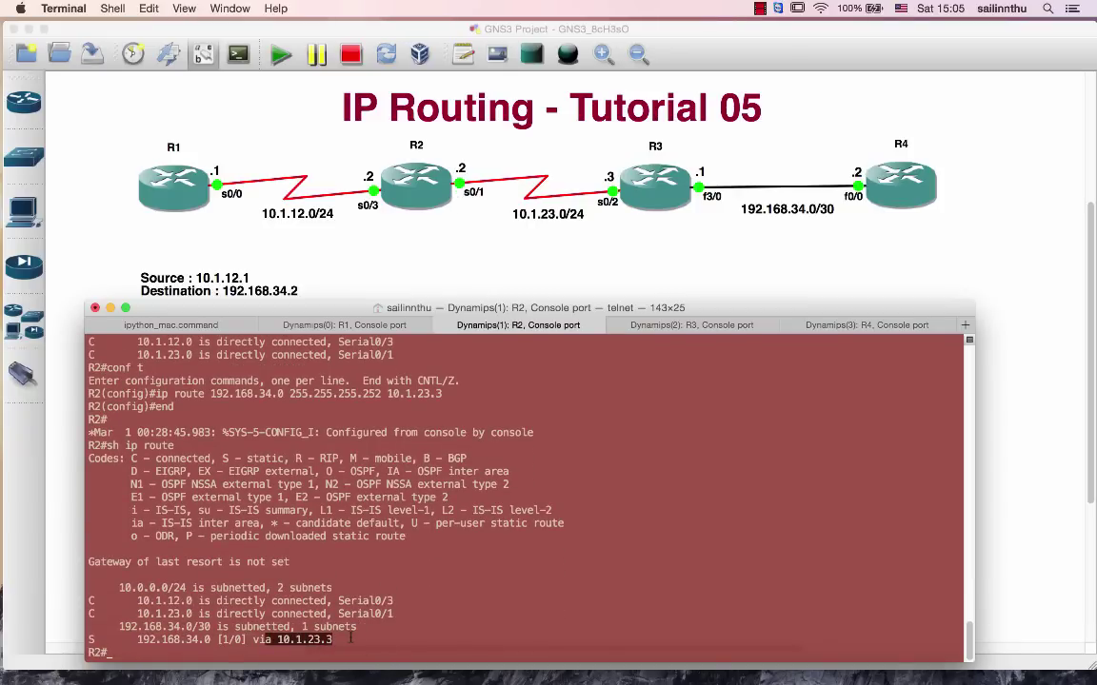
# On R3's console, leave configuration mode, show the IP routing table and highlight the 192.168.34.0 entry.
pyautogui.doubleClick(691, 325)
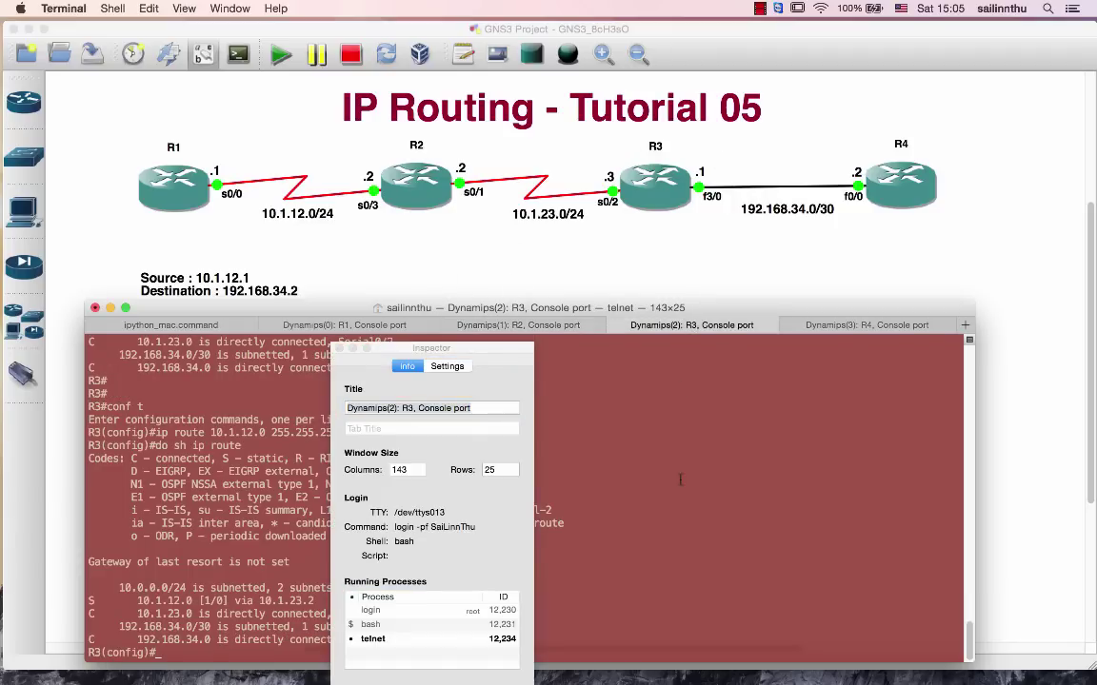
pyautogui.click(340, 349)
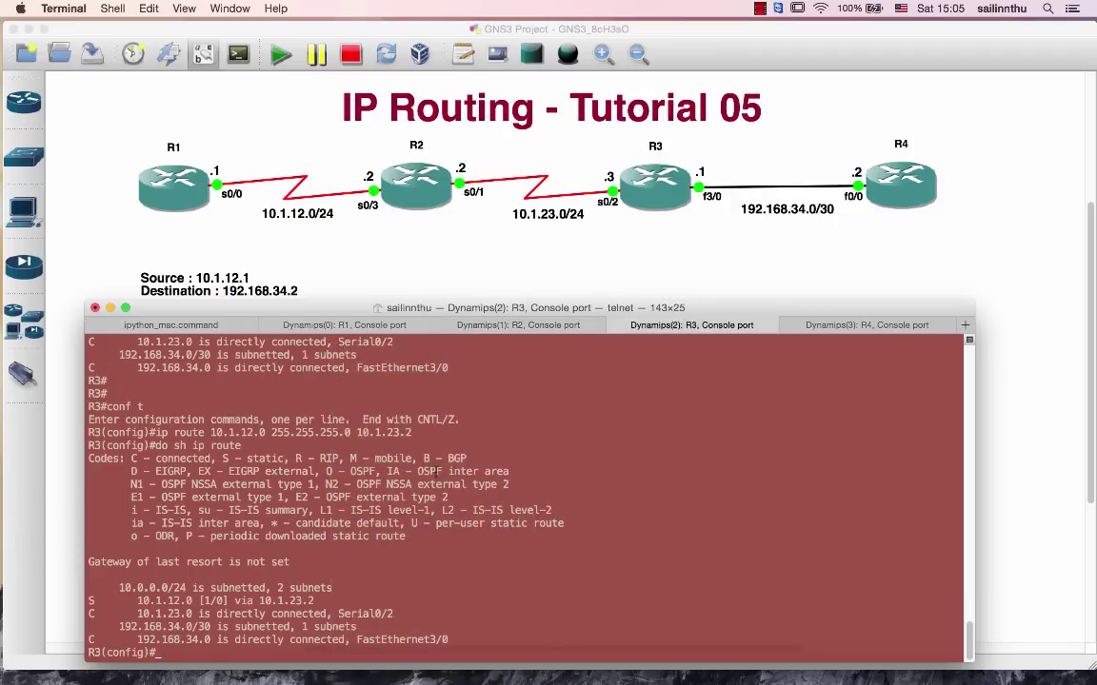
pyautogui.write('end')
pyautogui.press('Return')
pyautogui.write('sh ip route')
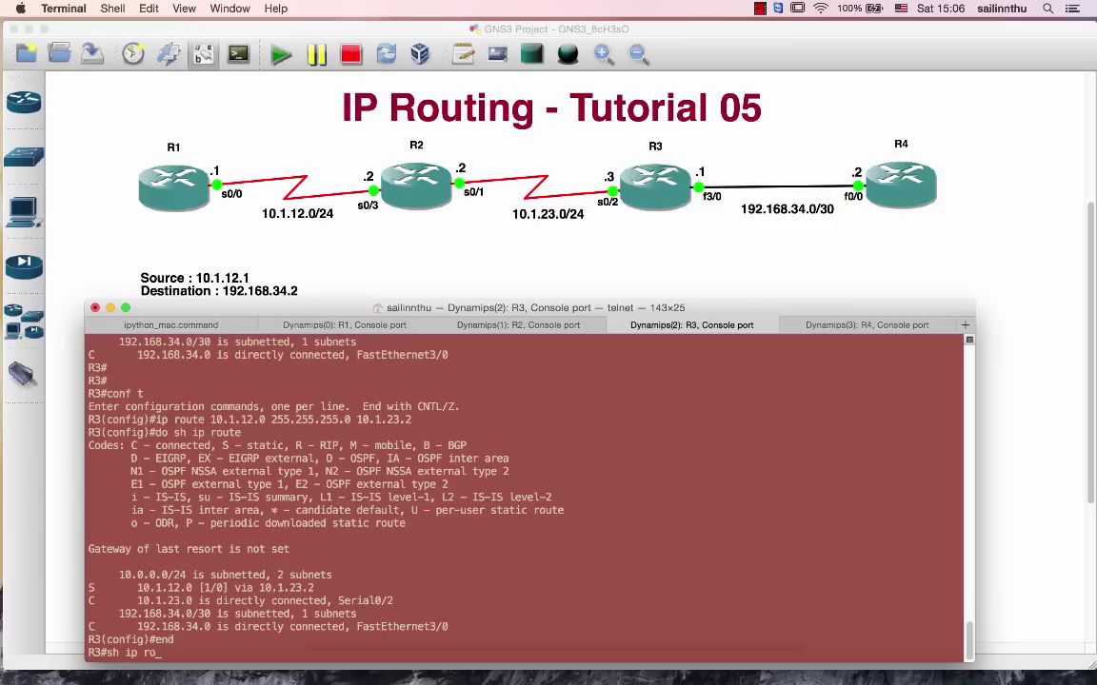
pyautogui.press('Return')
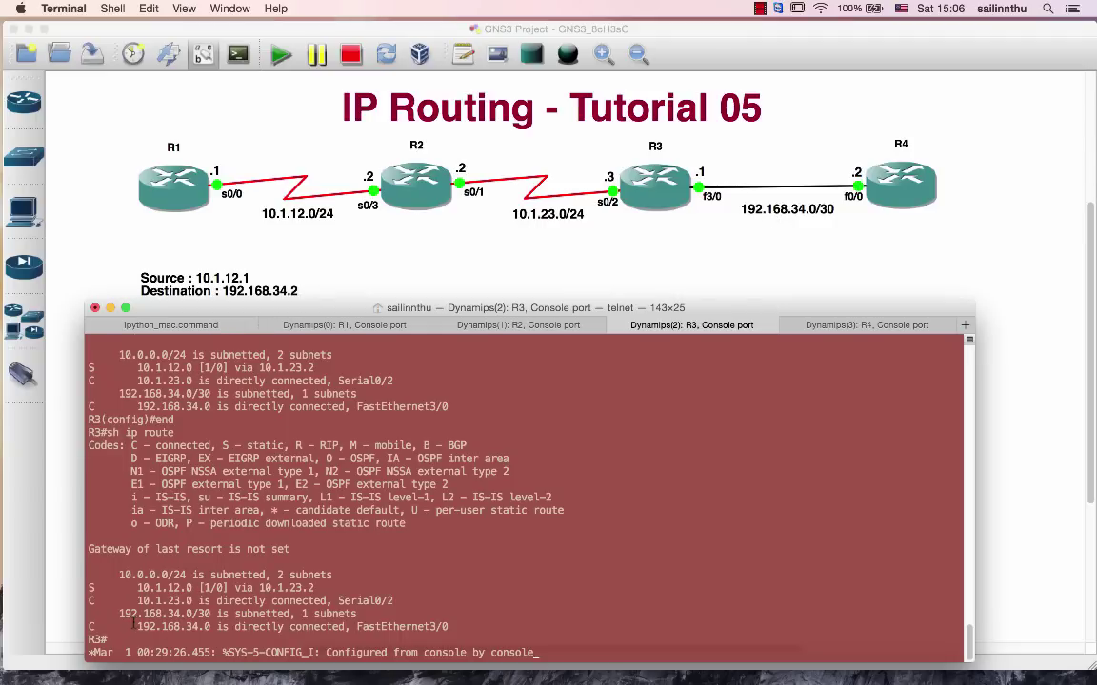
pyautogui.moveTo(133, 625); pyautogui.dragTo(354, 626)
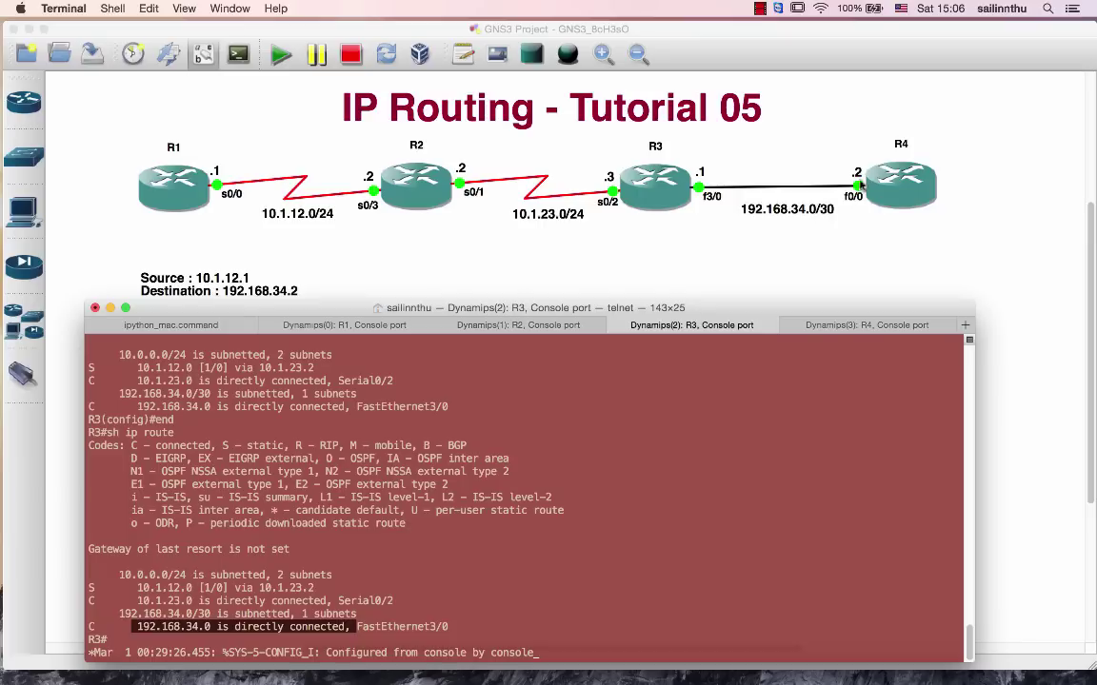
# On R4's console, show the IP routing table and highlight the 192.168.34.0 entry.
pyautogui.click(863, 324)
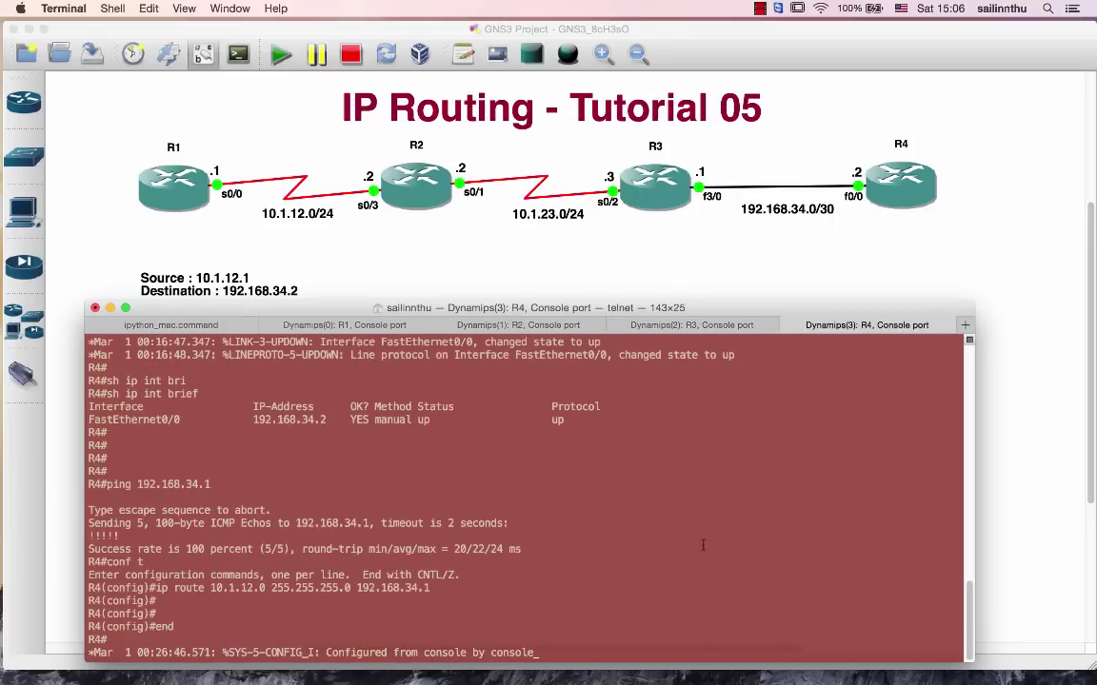
pyautogui.press('Return')
pyautogui.press('Return')
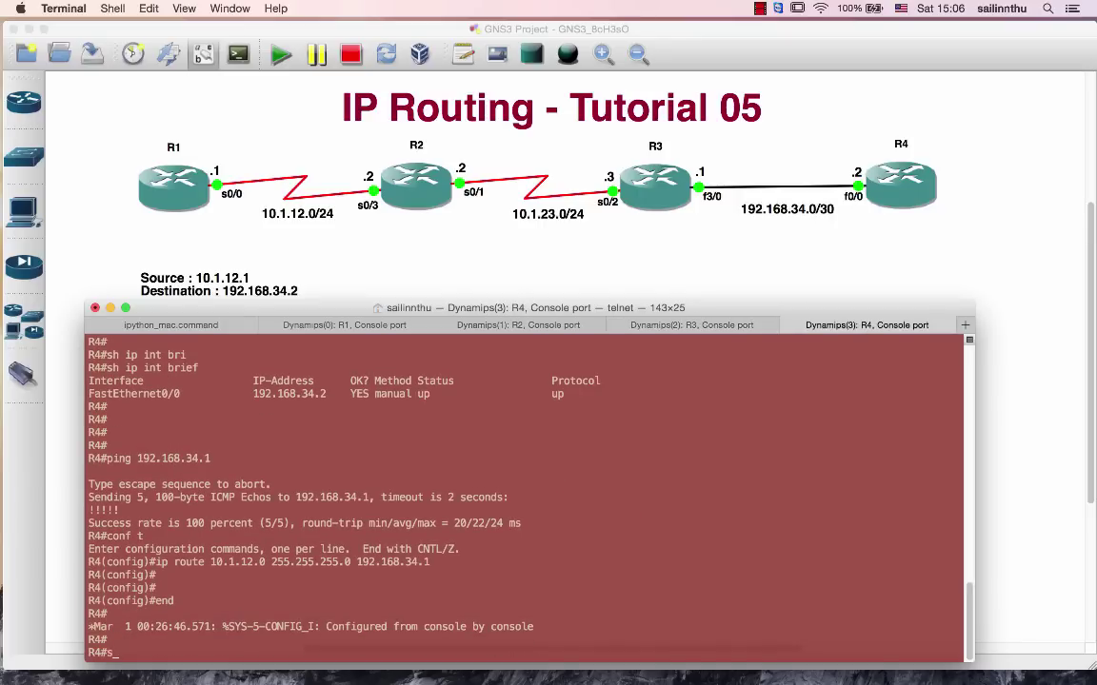
pyautogui.write('sh ip route')
pyautogui.press('Return')
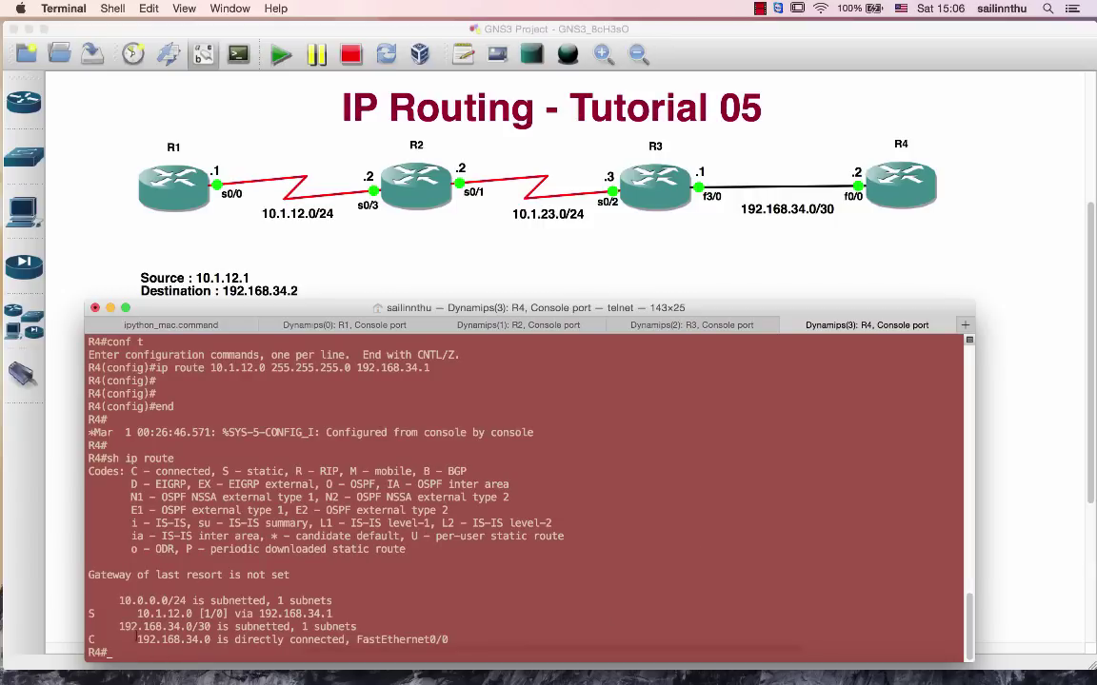
pyautogui.moveTo(130, 639); pyautogui.dragTo(449, 639)
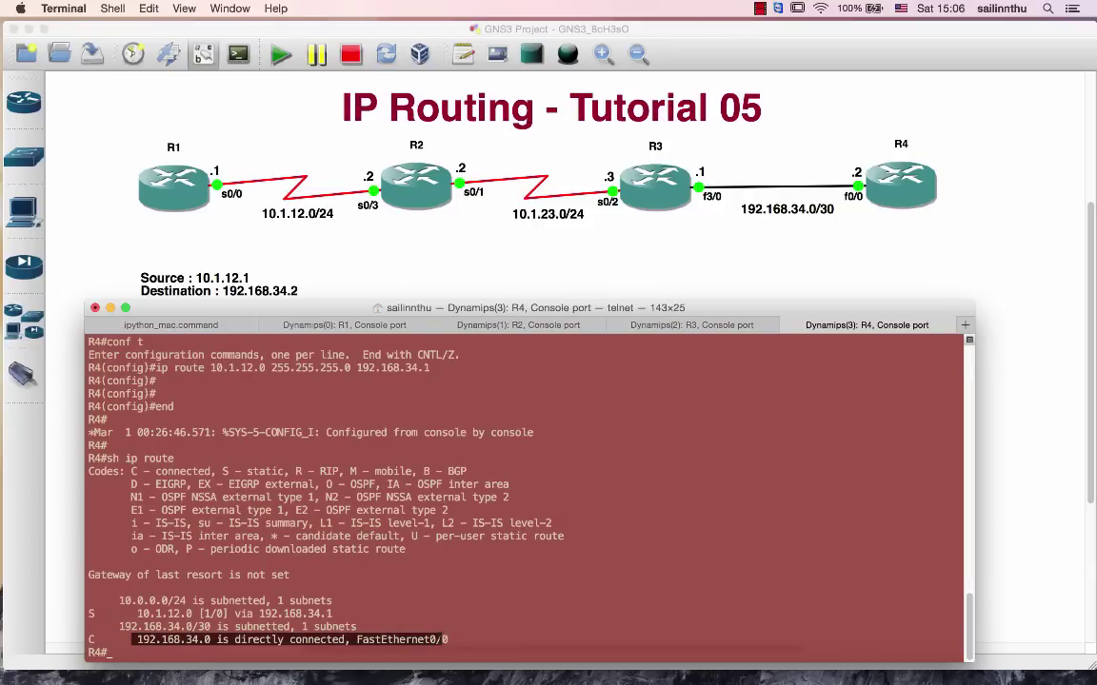
# In the GNS3 topology, duplicate the Source/Destination label under R1 and place the copy below R4.
pyautogui.rightClick(246, 278)
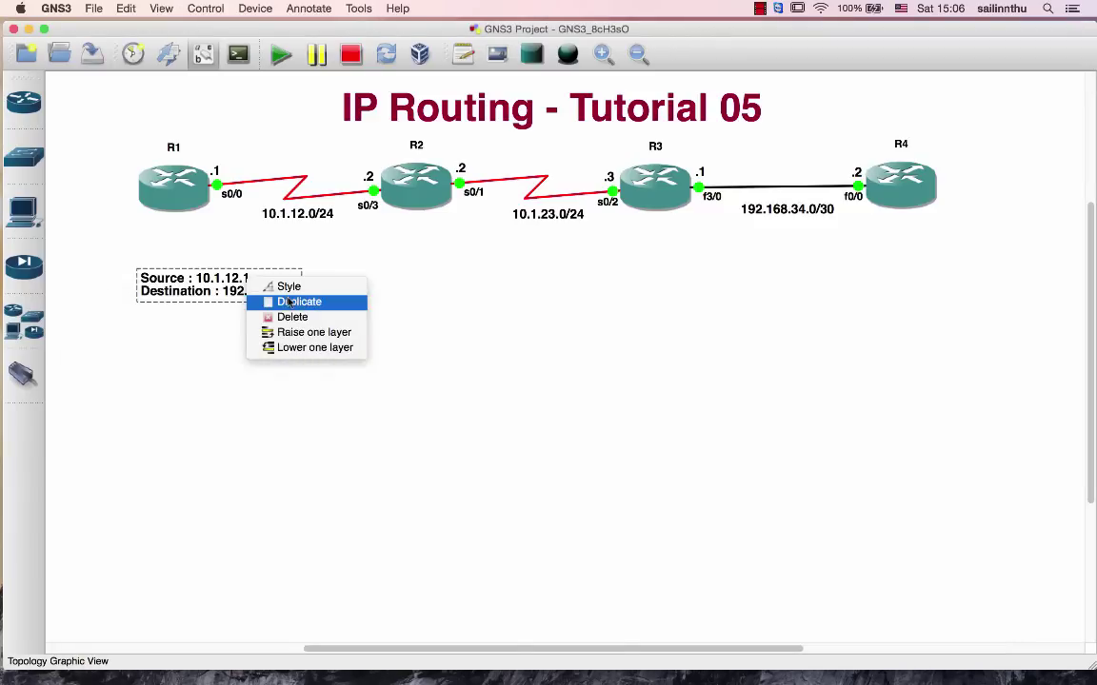
pyautogui.click(276, 299)
pyautogui.moveTo(241, 270); pyautogui.dragTo(909, 274)
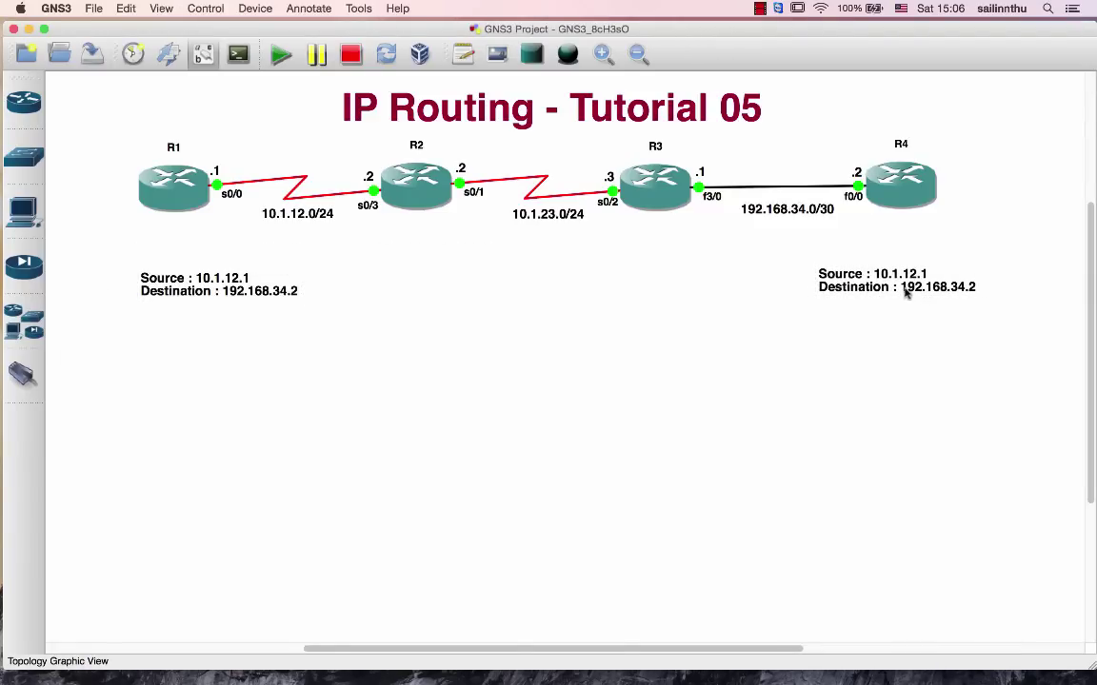
# Change the label below R4 to read "Des : 10.1.12.1" and "Source : 192.168.34.2".
pyautogui.doubleClick(861, 276)
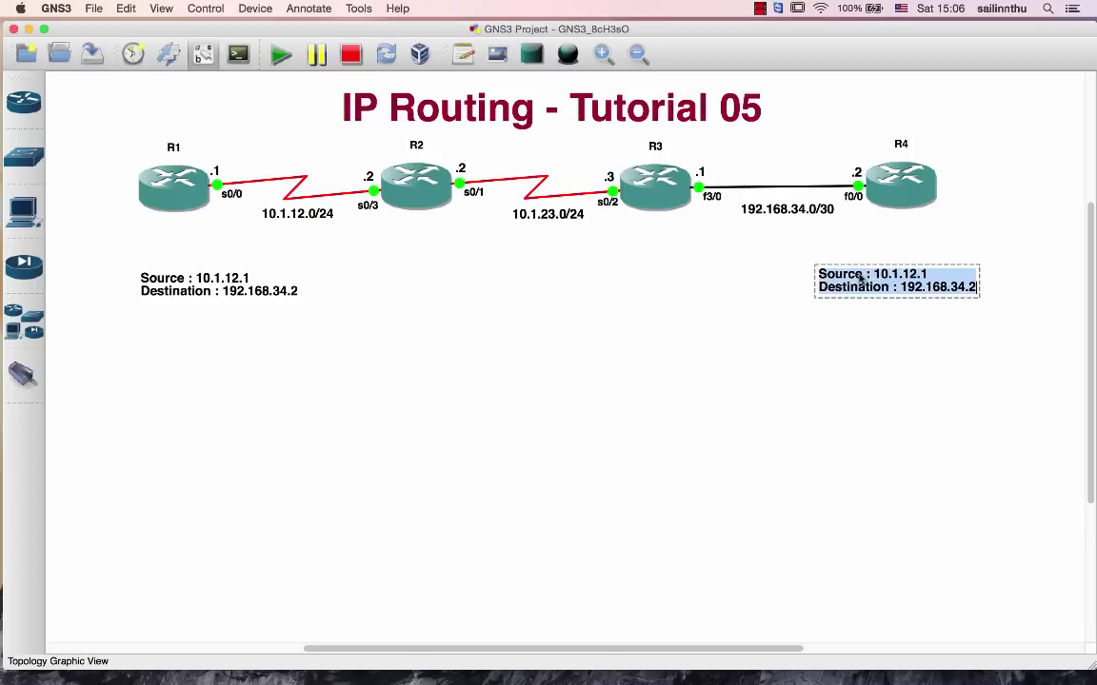
pyautogui.click(860, 275)
pyautogui.press('BackSpace')
pyautogui.press('BackSpace')
pyautogui.press('BackSpace')
pyautogui.press('BackSpace')
pyautogui.press('BackSpace')
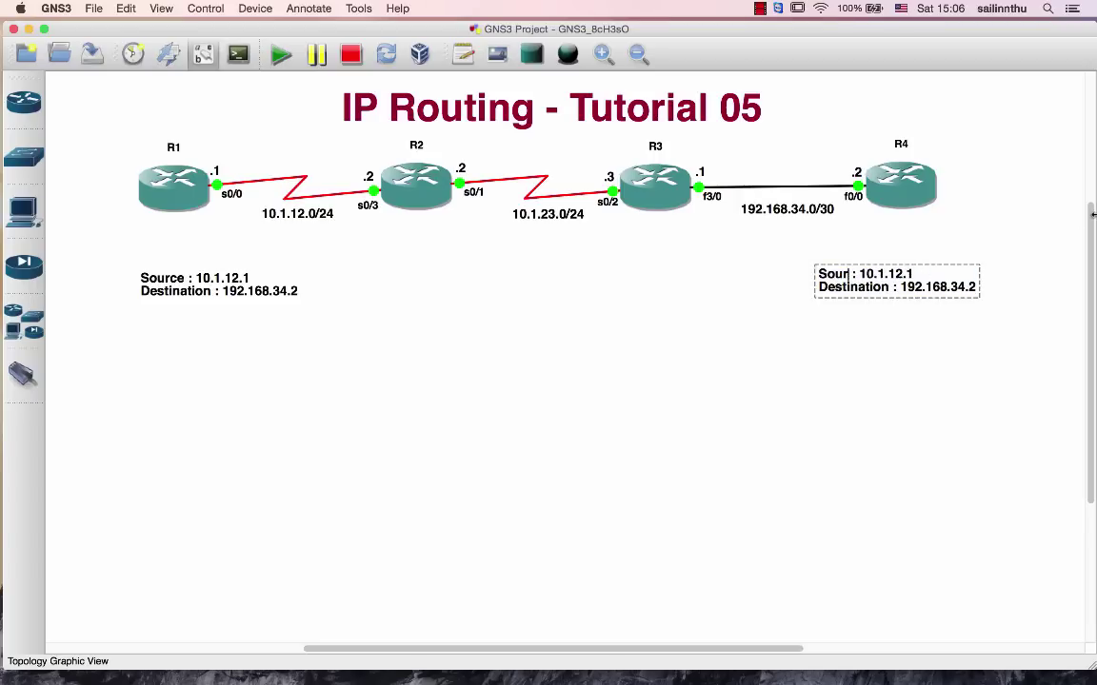
pyautogui.press('BackSpace')
pyautogui.write('Dd')
pyautogui.press('BackSpace')
pyautogui.write('es')
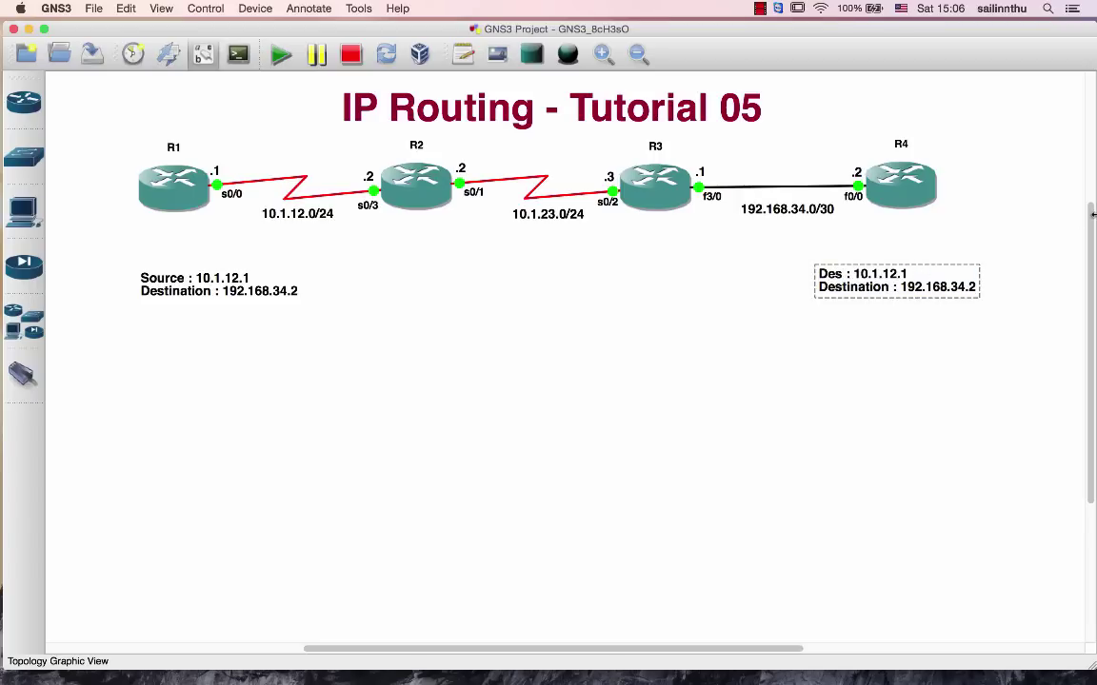
pyautogui.moveTo(819, 288); pyautogui.dragTo(890, 287)
pyautogui.write('Sour')
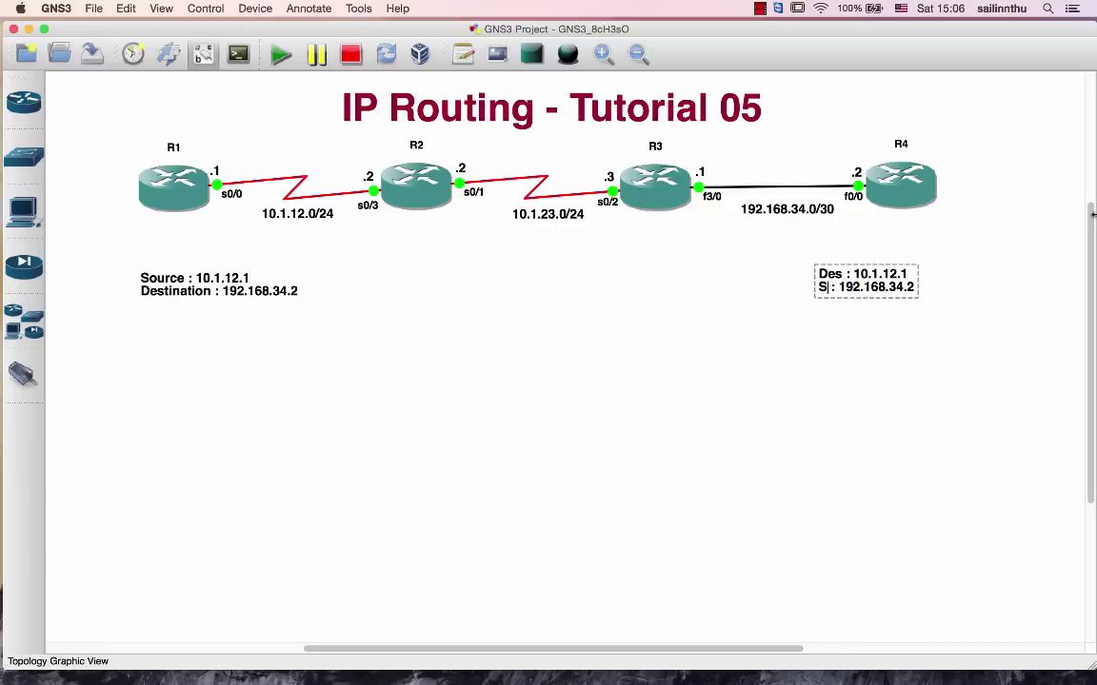
pyautogui.write('ce')
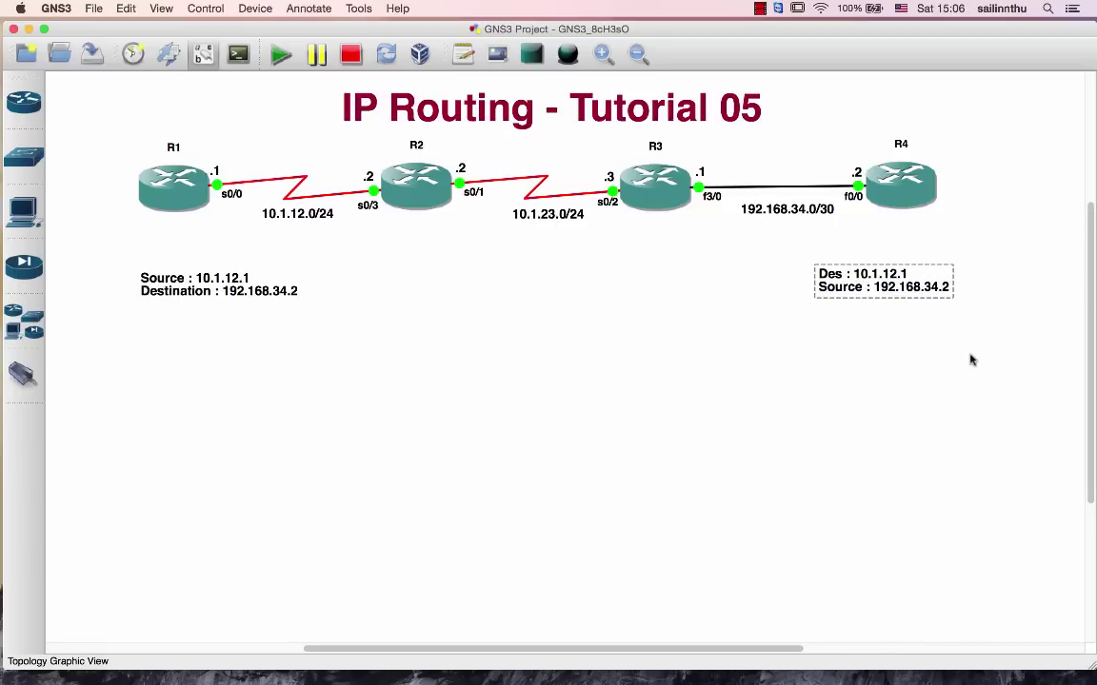
pyautogui.click(971, 359)
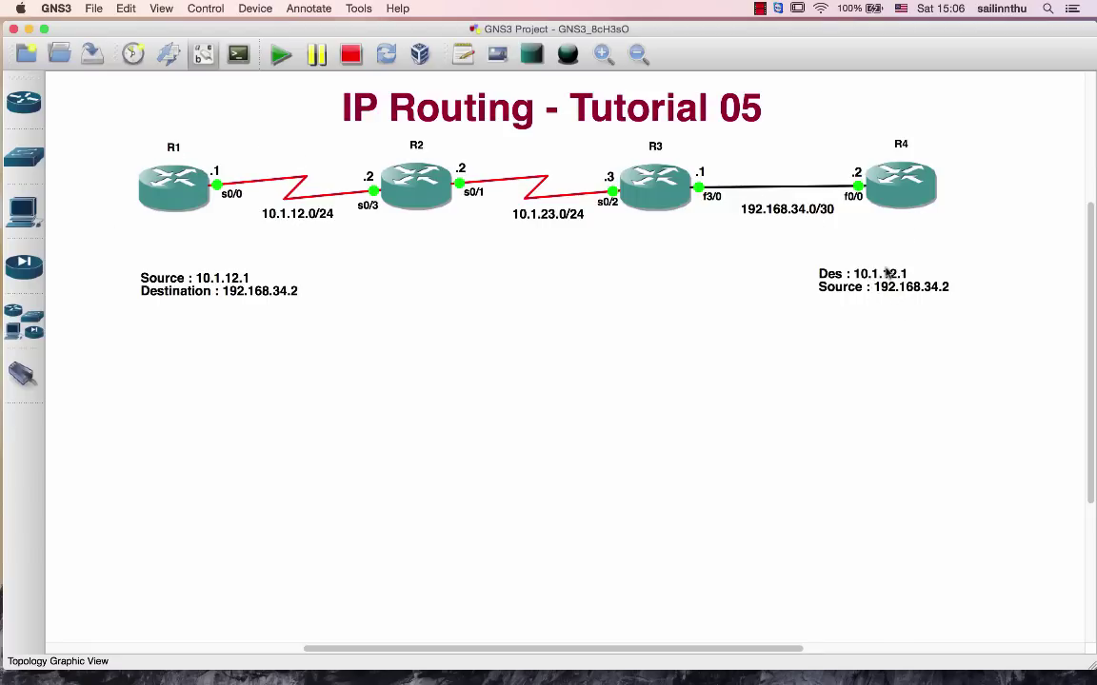
# Return to R4's console in Terminal and highlight the static route to 10.1.12.0 and its next-hop address.
pyautogui.press('super+Tab')
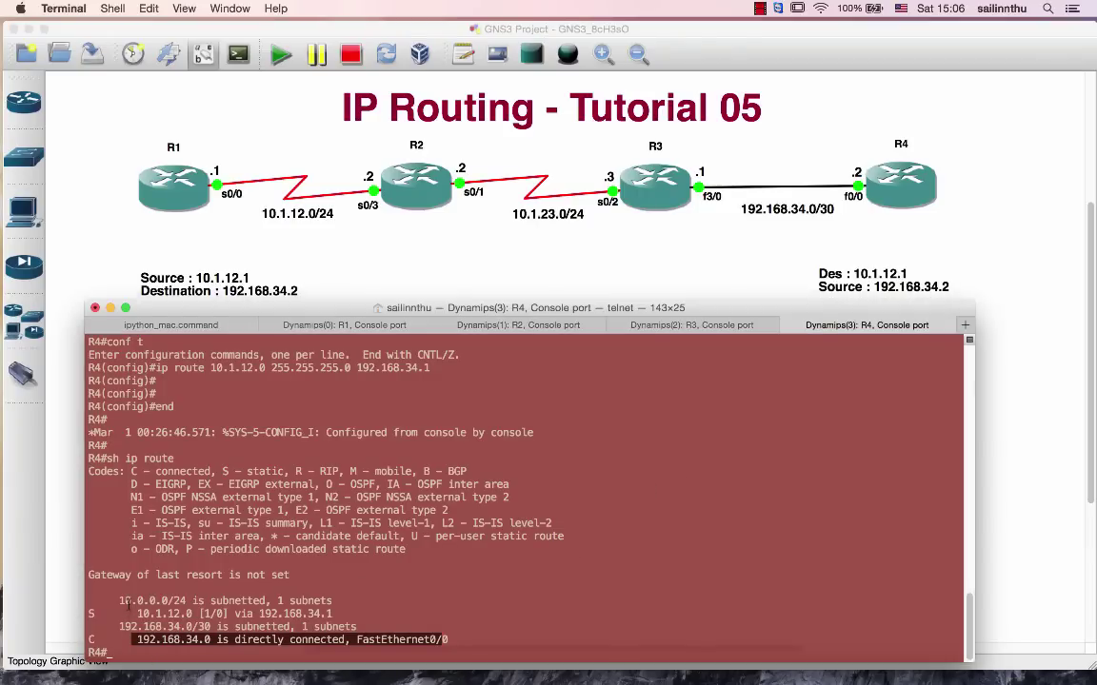
pyautogui.moveTo(121, 601); pyautogui.dragTo(95, 615)
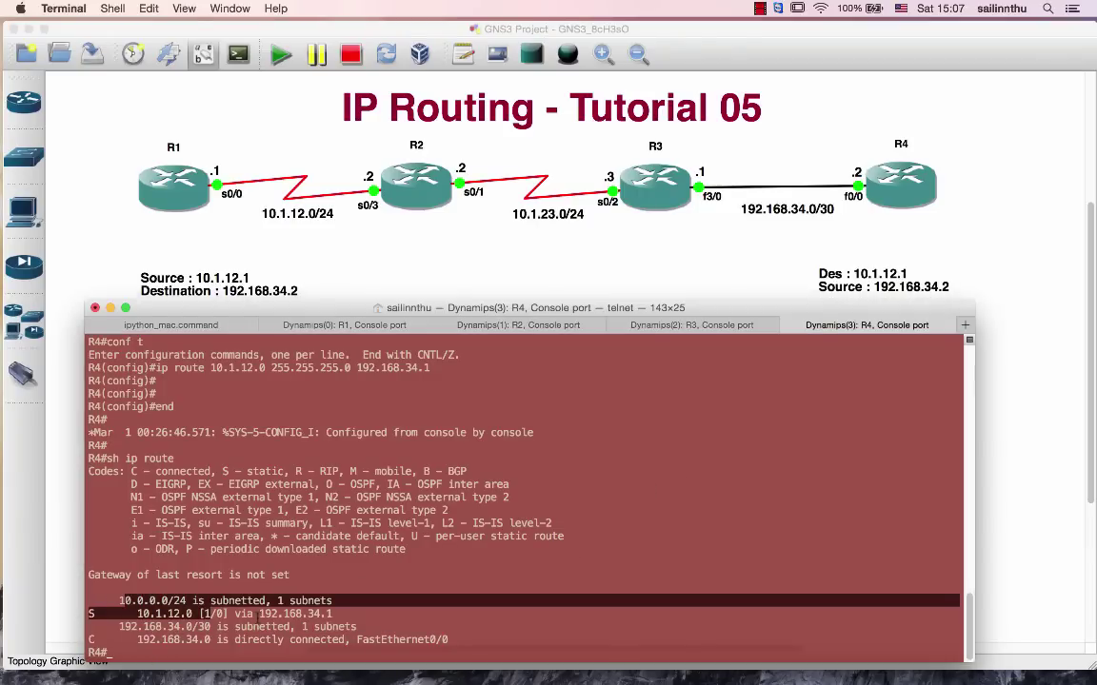
pyautogui.moveTo(259, 614); pyautogui.dragTo(330, 614)
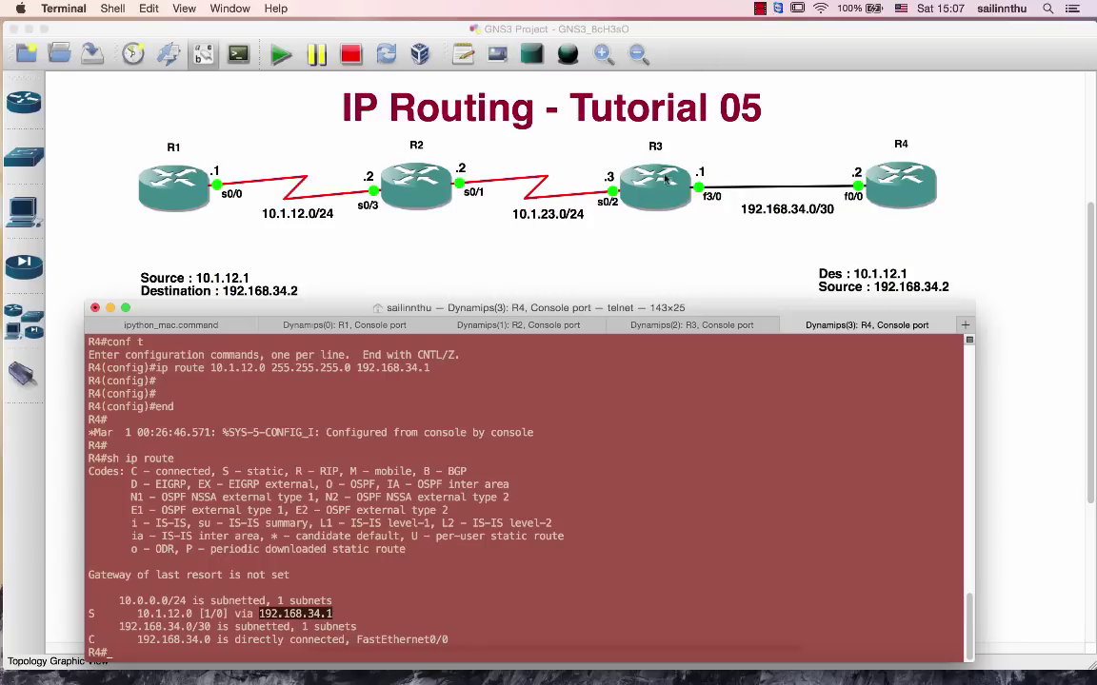
# Trace the return path by highlighting R3's static route to 10.1.12.0 and its next hop, and check R2's routing table.
pyautogui.click(690, 324)
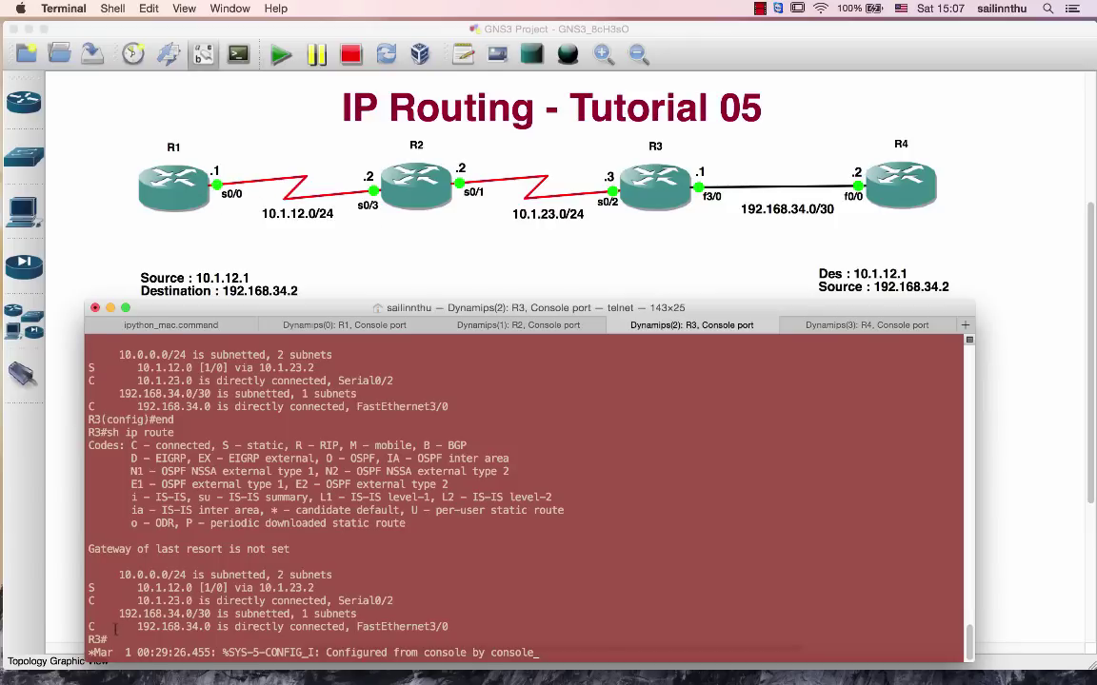
pyautogui.moveTo(115, 575); pyautogui.dragTo(301, 588)
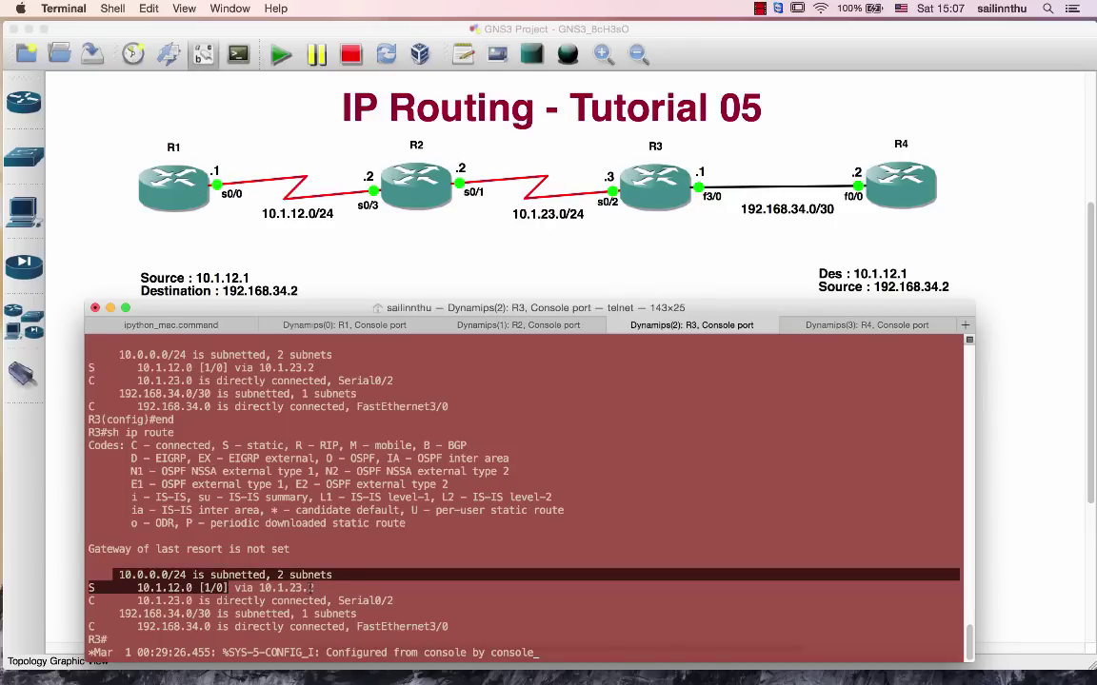
pyautogui.doubleClick(286, 589)
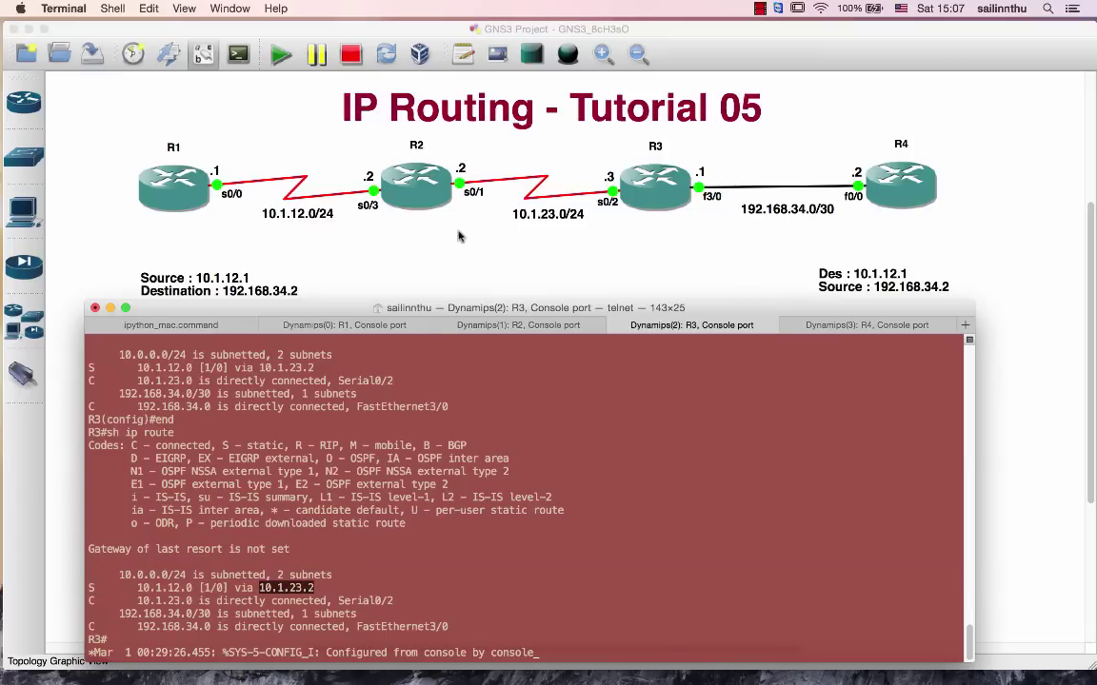
pyautogui.click(518, 324)
pyautogui.click(452, 595)
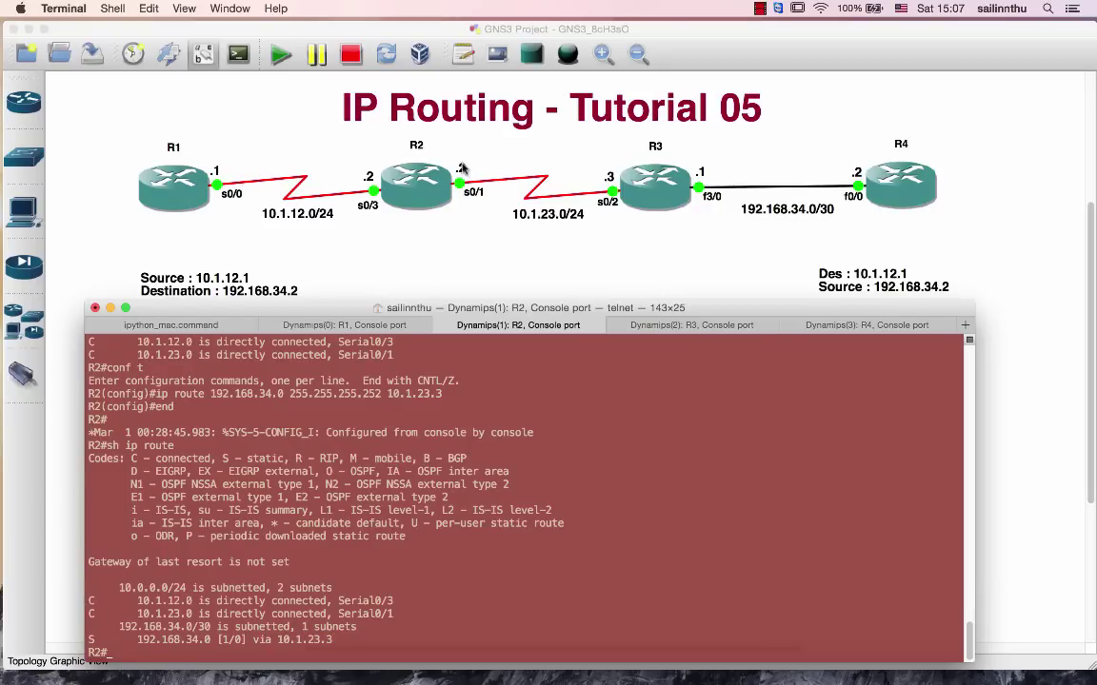
# On R1's console, highlight the 10.1.12.0 route entry and display the brief IP interface summary.
pyautogui.click(362, 325)
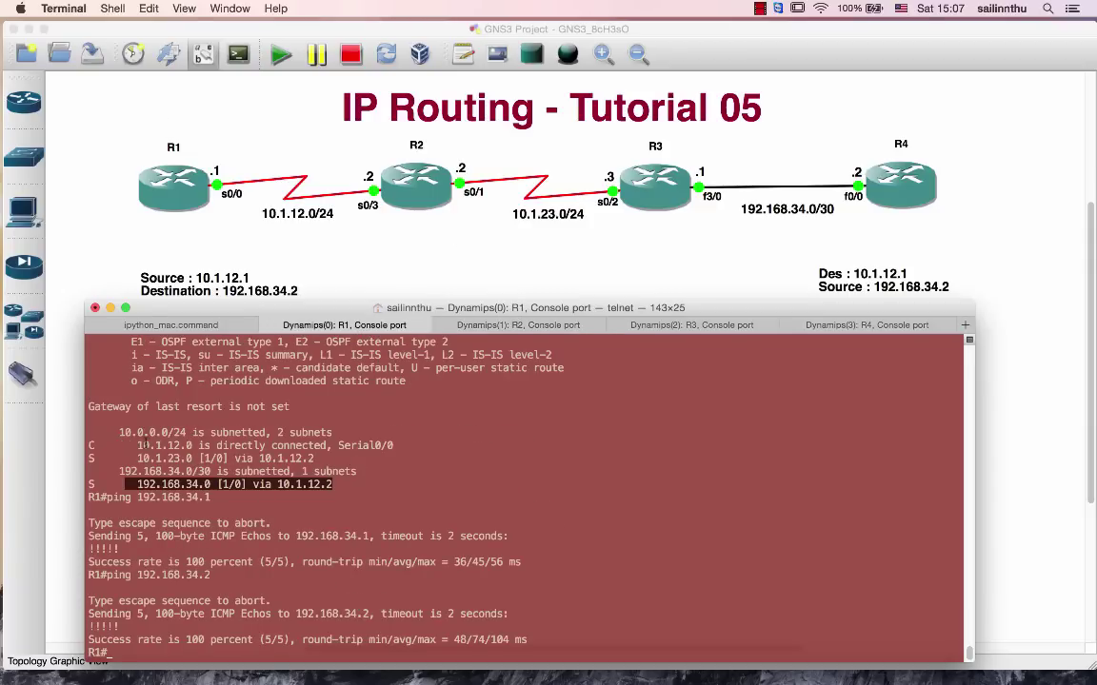
pyautogui.moveTo(136, 445); pyautogui.dragTo(274, 445)
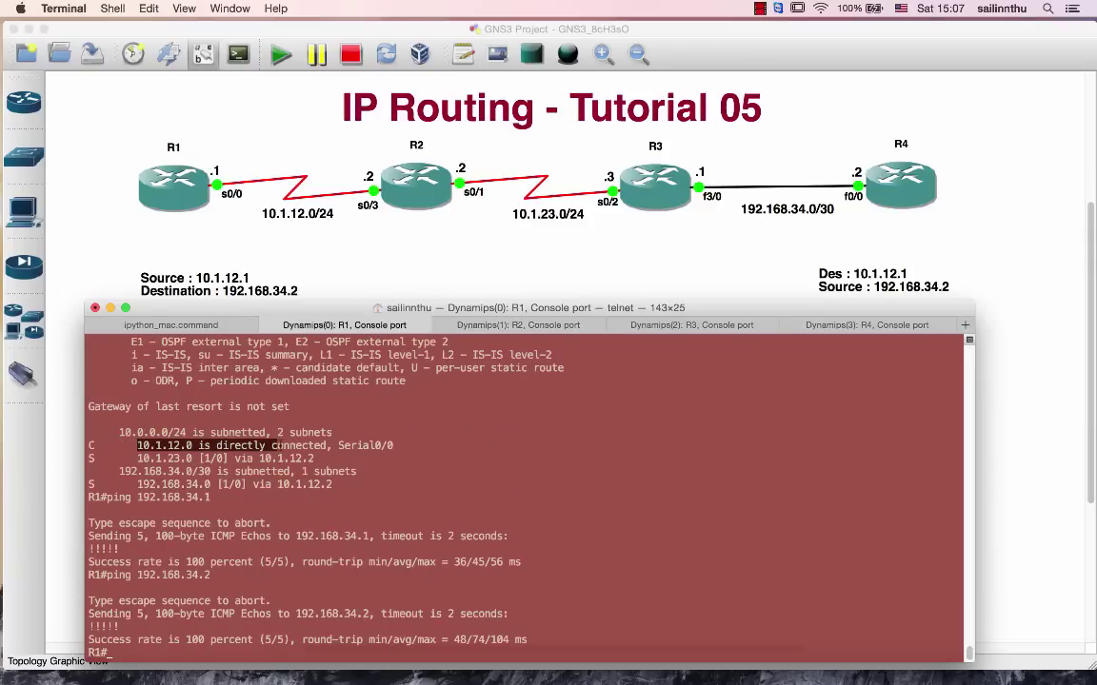
pyautogui.write('shi p')
pyautogui.press('BackSpace')
pyautogui.press('BackSpace')
pyautogui.press('BackSpace')
pyautogui.press('BackSpace')
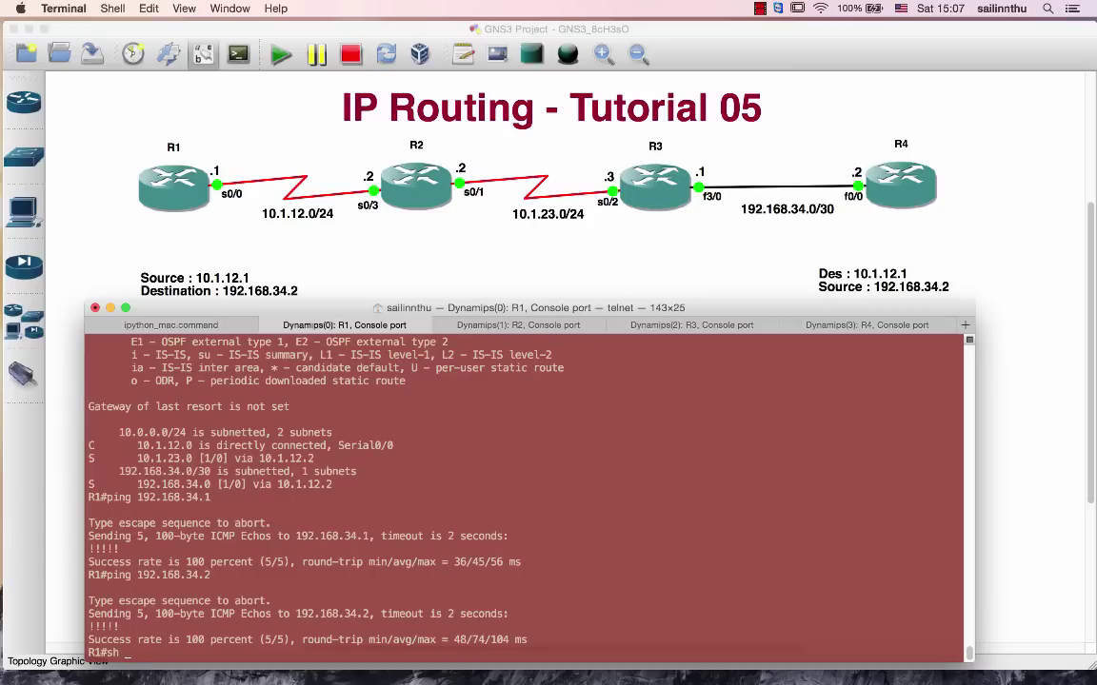
pyautogui.write('ip int bri')
pyautogui.press('Tab')
pyautogui.press('Return')
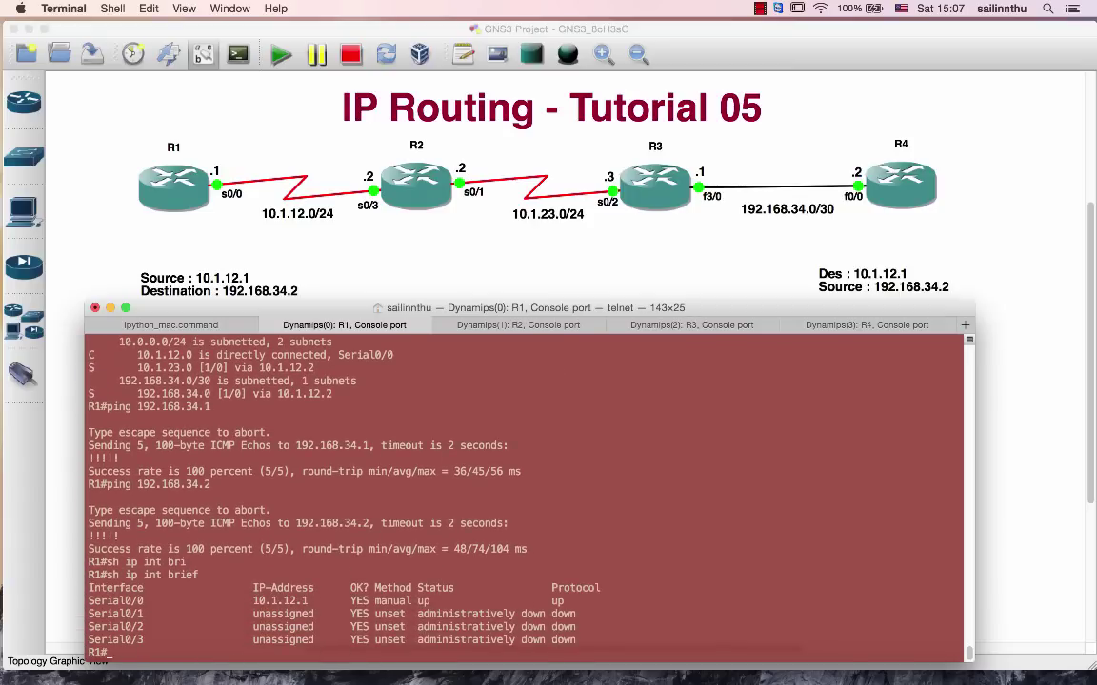
# Ping 192.168.34.2 from R1's console to test the forward path to R4.
pyautogui.press('Return')
pyautogui.write('ping ')
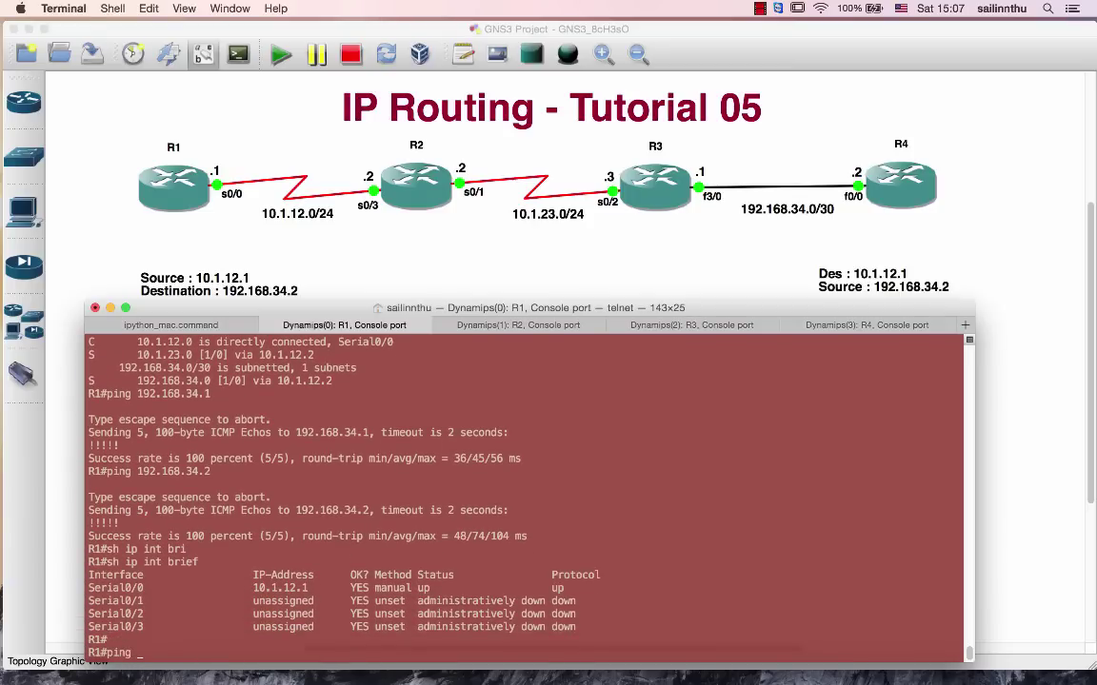
pyautogui.write('192.168.34.2')
pyautogui.press('Return')
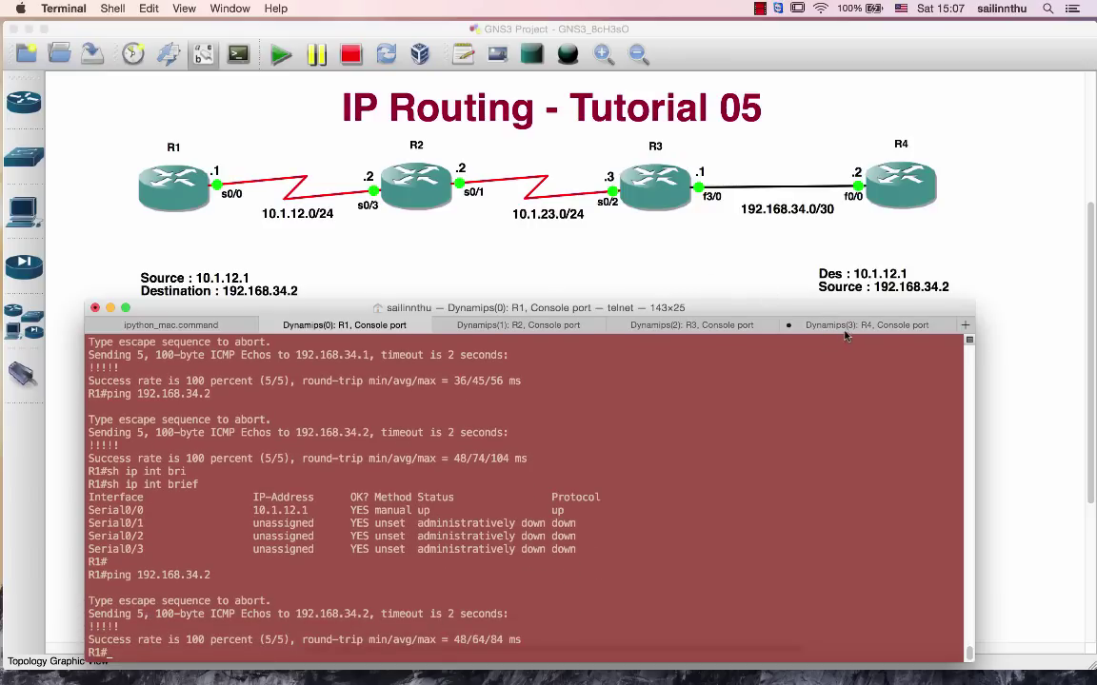
# Switch to R3's console and ping R1's address 10.1.12.1.
pyautogui.click(728, 330)
pyautogui.press('Return')
pyautogui.press('Return')
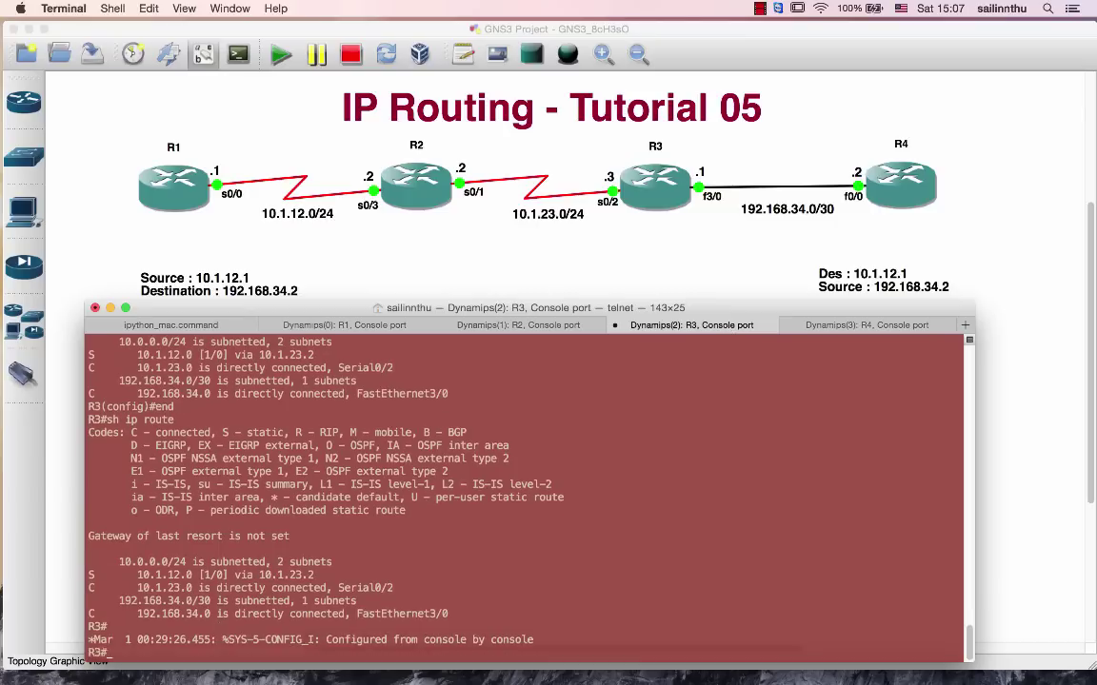
pyautogui.write('ping 192')
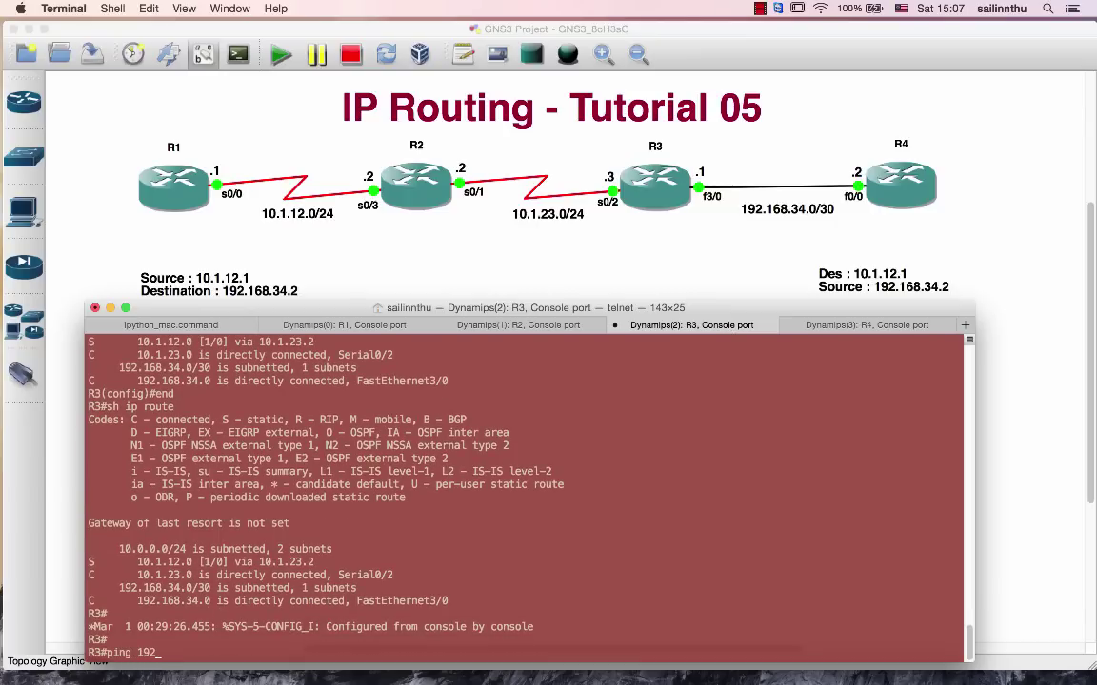
pyautogui.press('BackSpace')
pyautogui.press('BackSpace')
pyautogui.press('BackSpace')
pyautogui.write('10.1.12.1')
pyautogui.press('Return')
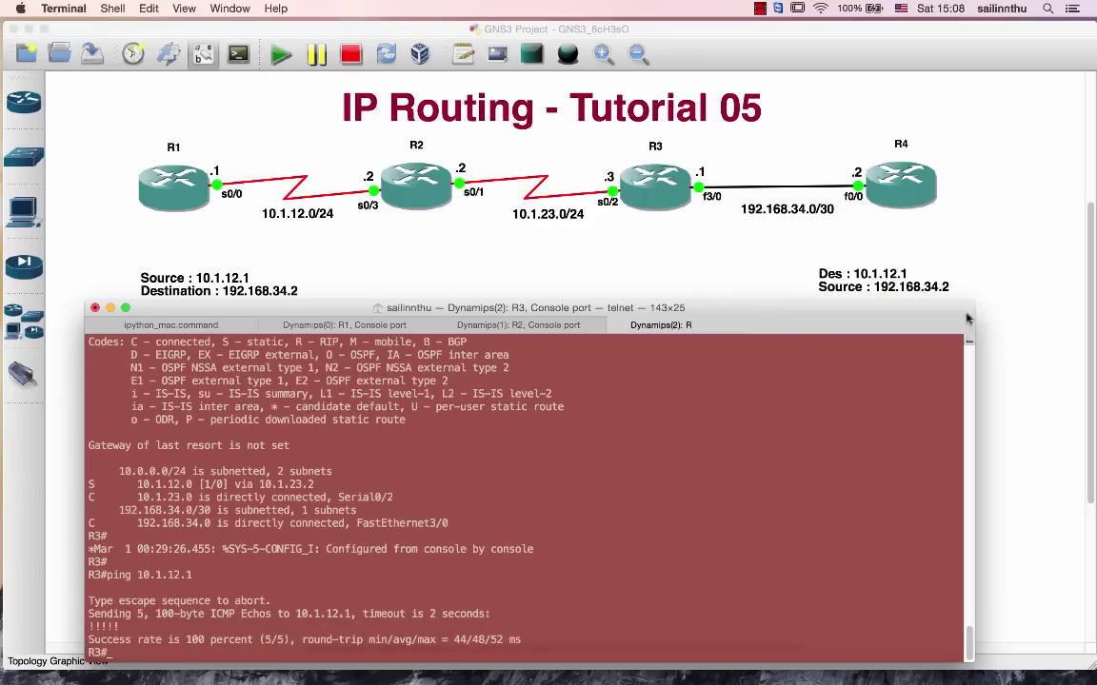
# On R4's console, ping 10.1.12.1 and 10.1.12.2 to test the return path.
pyautogui.click(867, 324)
pyautogui.write('pin')
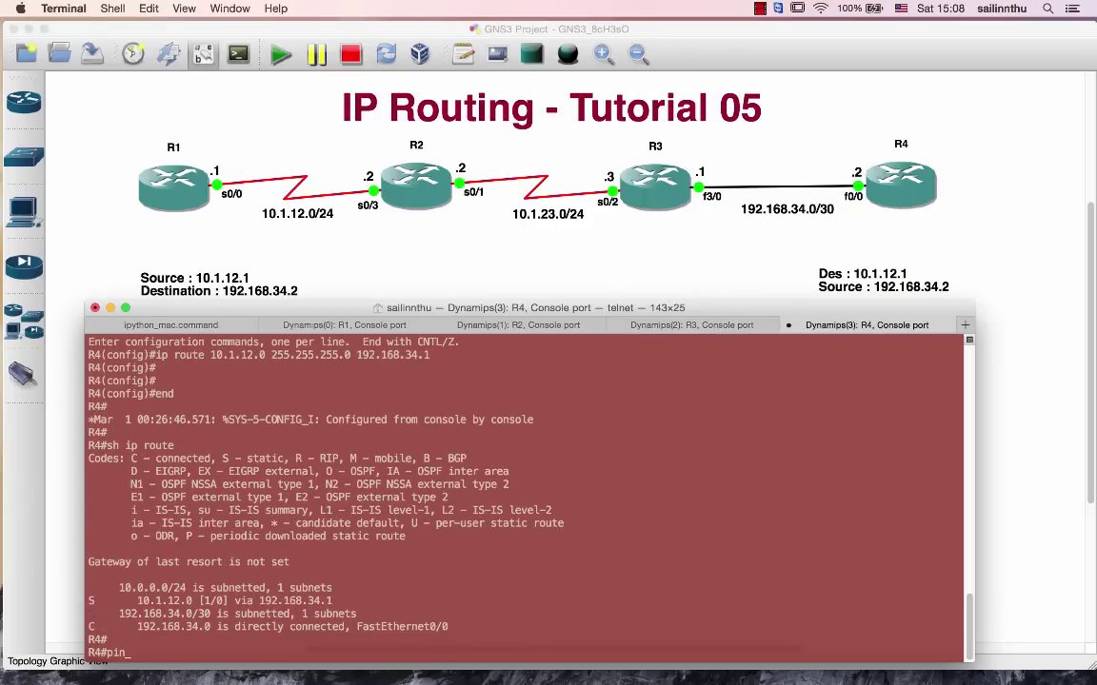
pyautogui.write('g 10.1.2')
pyautogui.press('BackSpace')
pyautogui.press('BackSpace')
pyautogui.press('BackSpace')
pyautogui.press('Return')
pyautogui.press('Up')
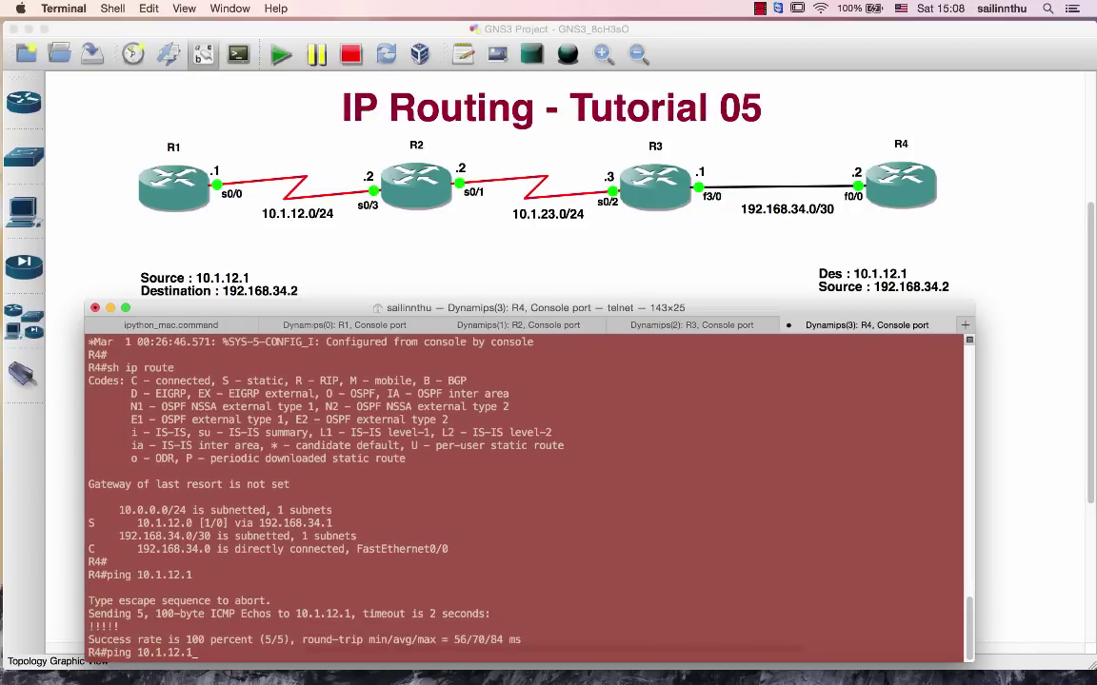
pyautogui.write('2')
pyautogui.press('Return')
# Ping 10.1.23.2 from R4 and display R4's IP routing table.
pyautogui.press('Up')
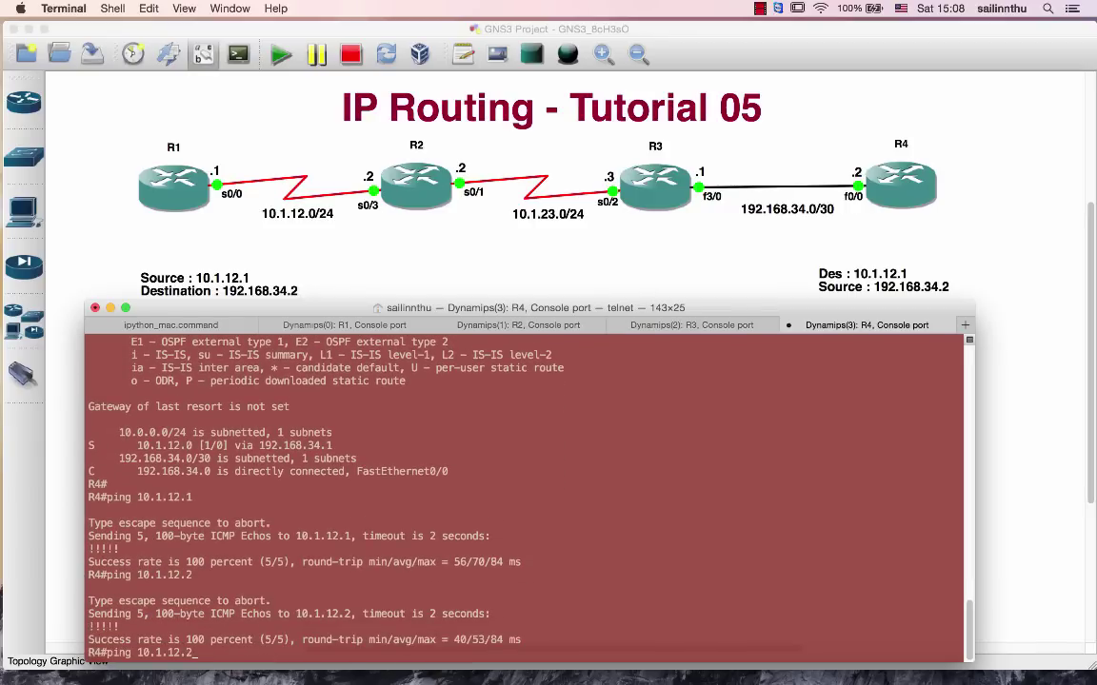
pyautogui.write('23.2')
pyautogui.press('Return')
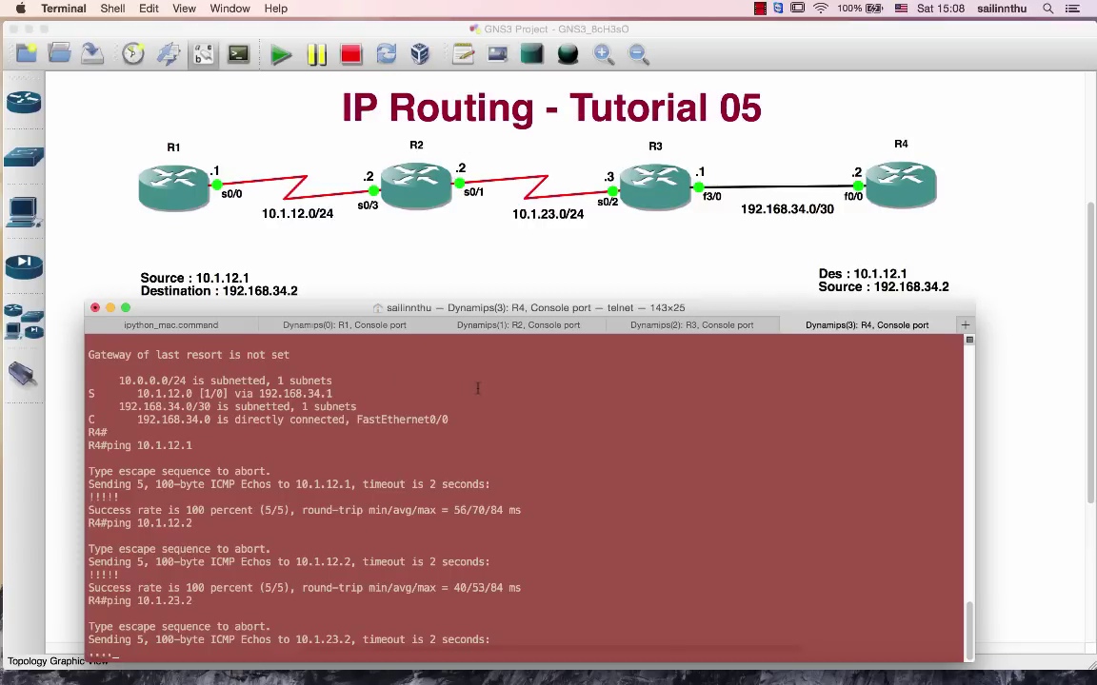
pyautogui.write('sh ip route')
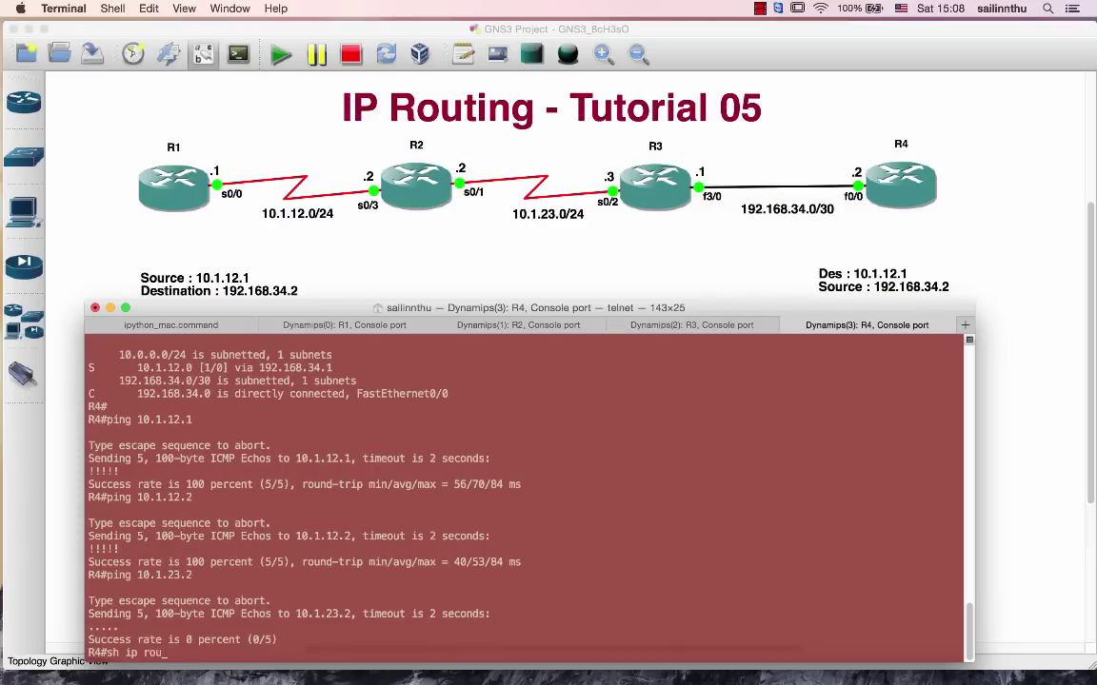
pyautogui.press('Return')
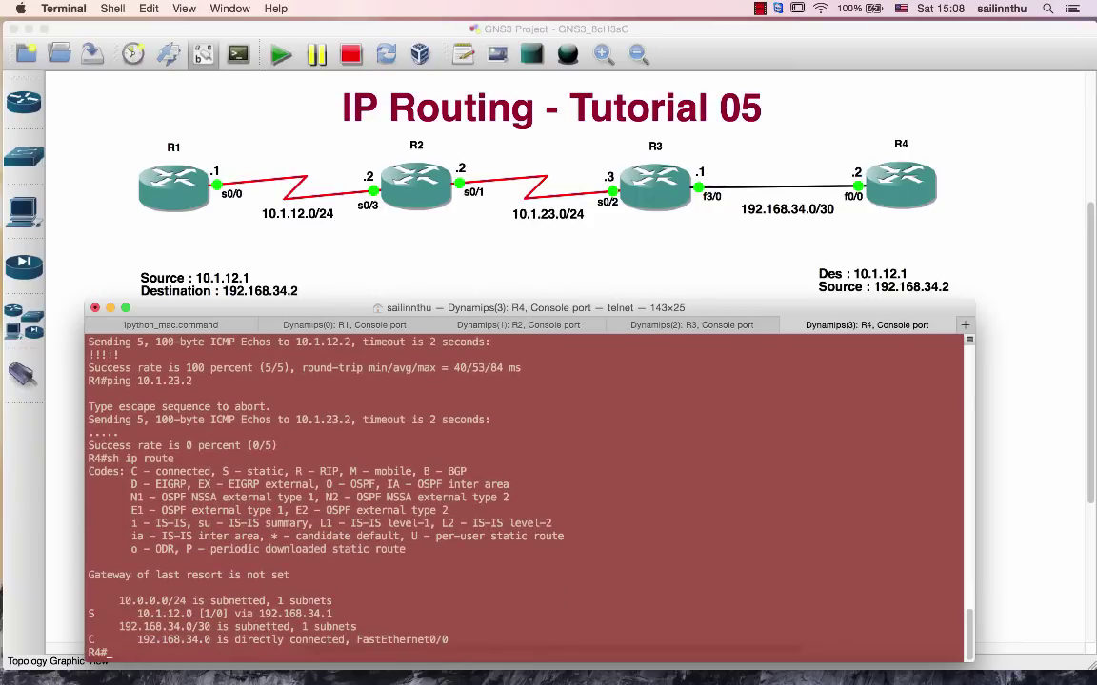
# Add a static route on R4 to 10.1.23.0 255.255.255.0 via 192.168.34.1 and display the routing table.
pyautogui.write('conf t')
pyautogui.press('Return')
pyautogui.write('ip route')
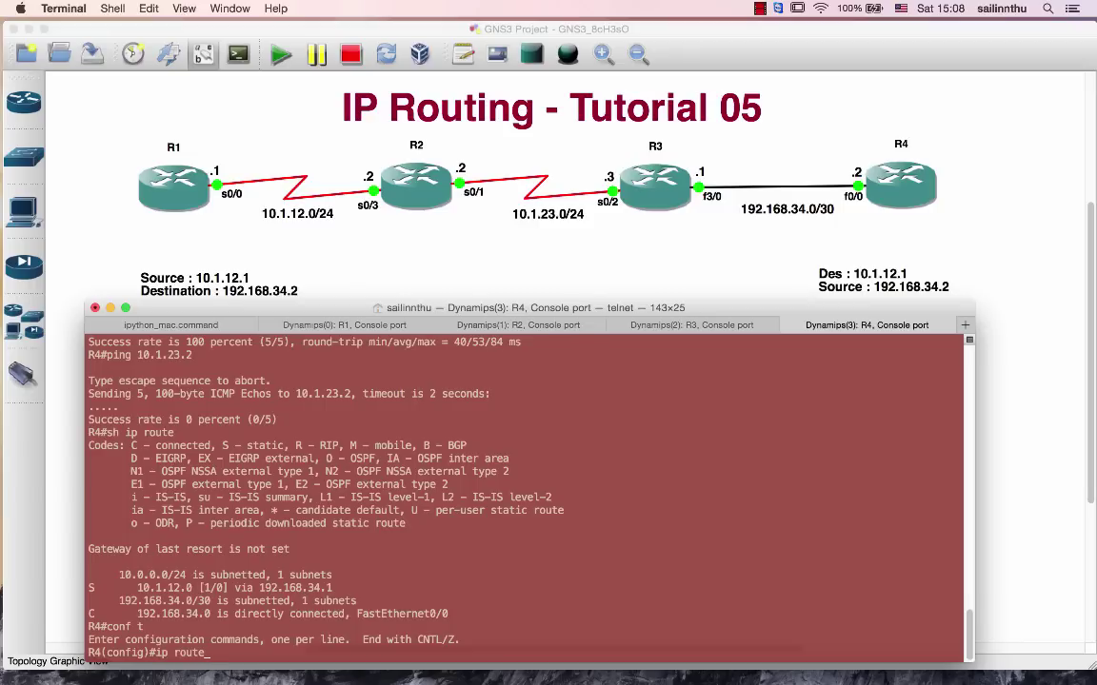
pyautogui.write(' 10.1.23.0 255.255.2')
pyautogui.write('55.255.0 10')
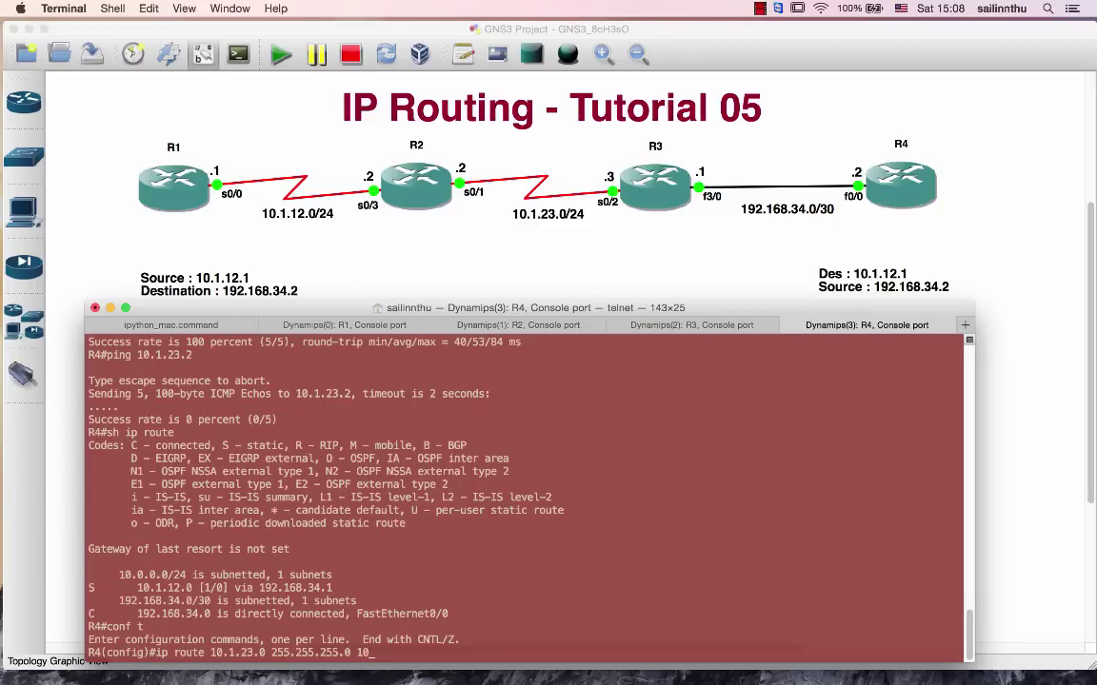
pyautogui.press('BackSpace')
pyautogui.write('92.168.34.1')
pyautogui.press('Return')
pyautogui.write('end')
pyautogui.press('Return')
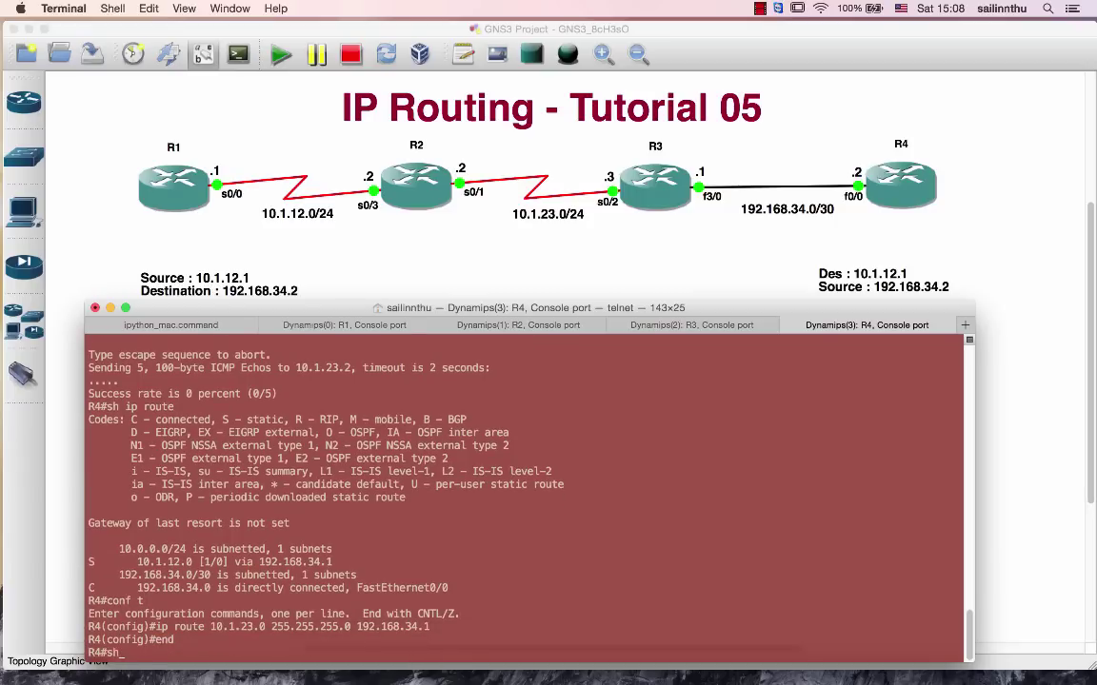
pyautogui.write('sh ip route')
pyautogui.press('Return')
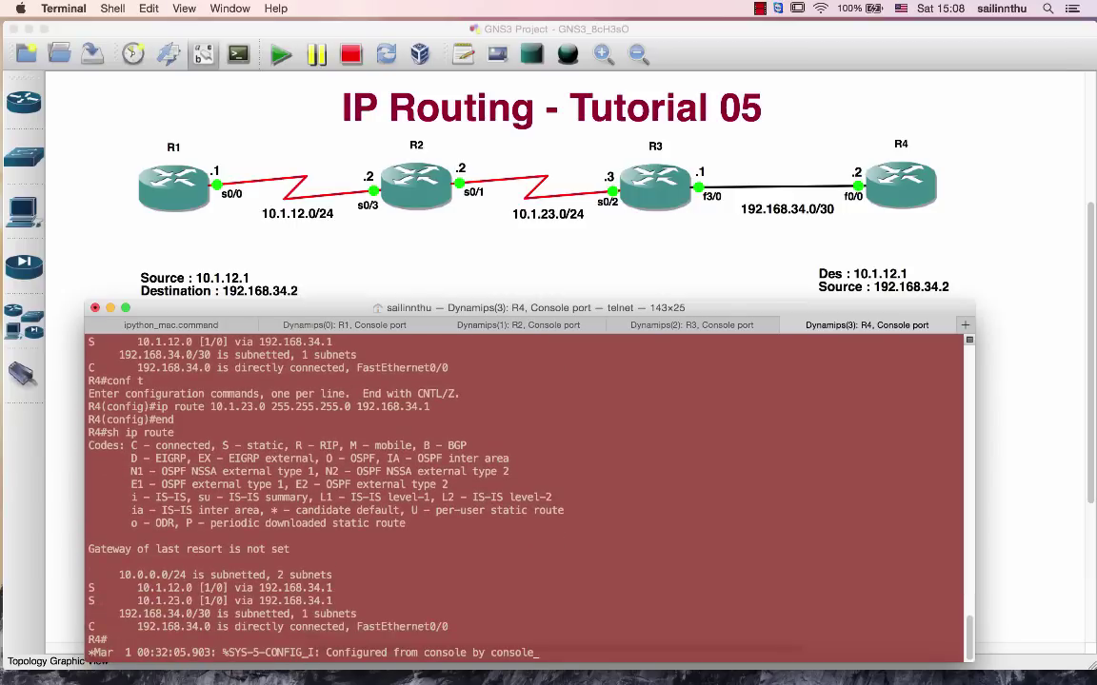
# Ping 10.1.23.2 and 10.1.23.3 from R4 to test the new static route.
pyautogui.press('Return')
pyautogui.write('ping ')
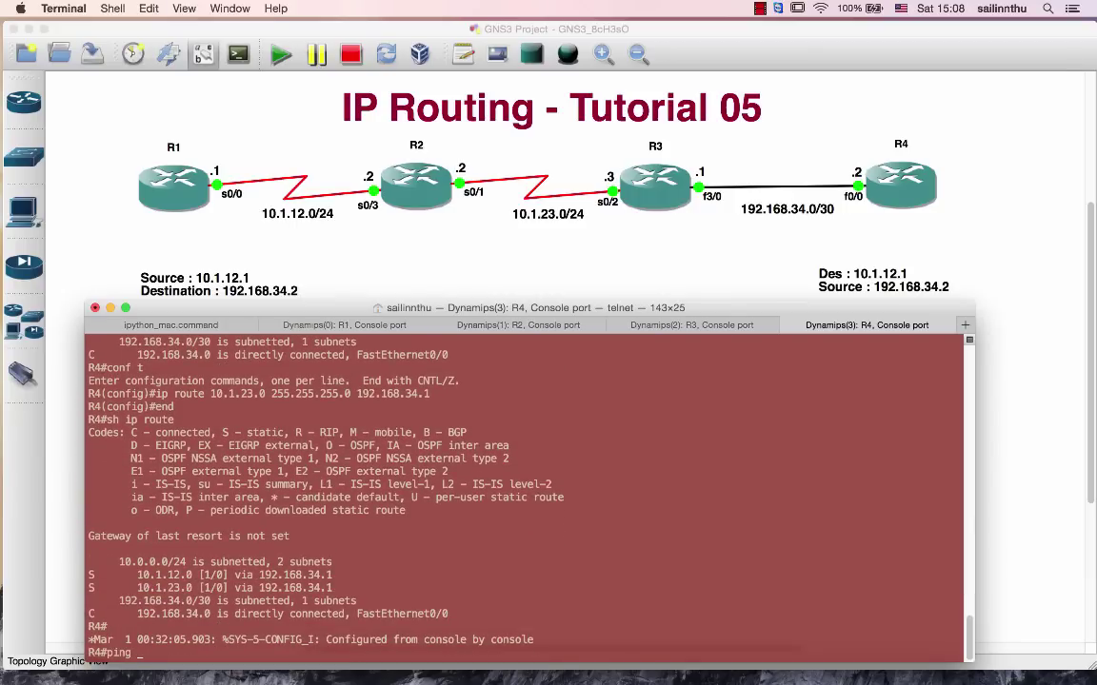
pyautogui.write('10.1.23.2')
pyautogui.press('Return')
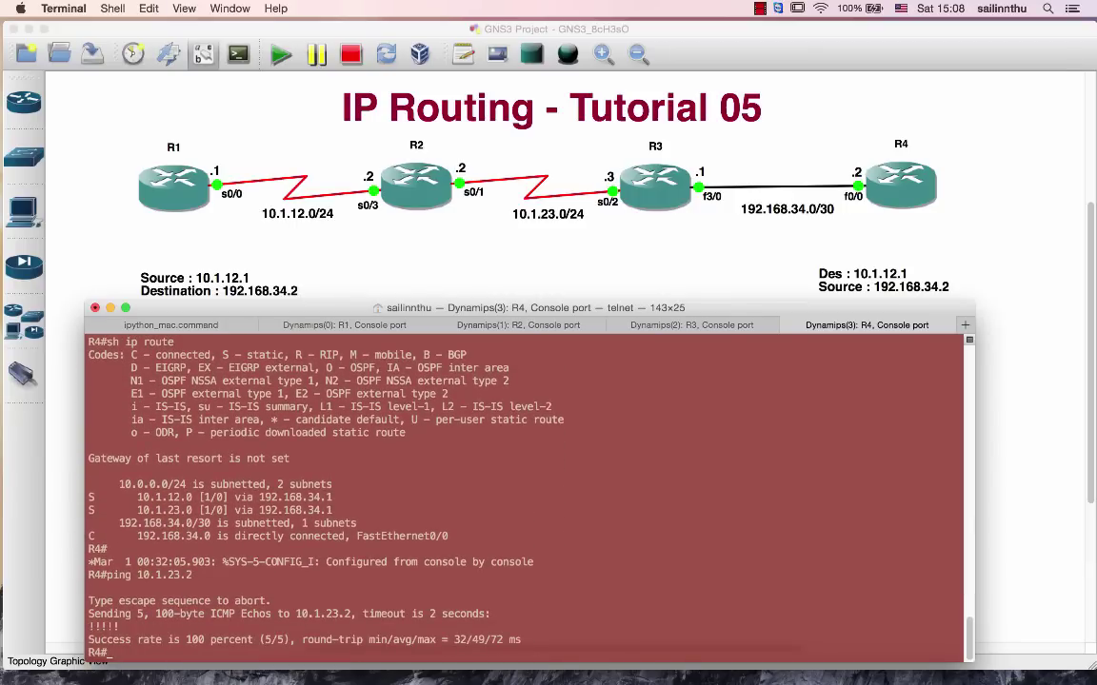
pyautogui.press('Up')
pyautogui.press('BackSpace')
pyautogui.write('3.3')
pyautogui.press('Return')
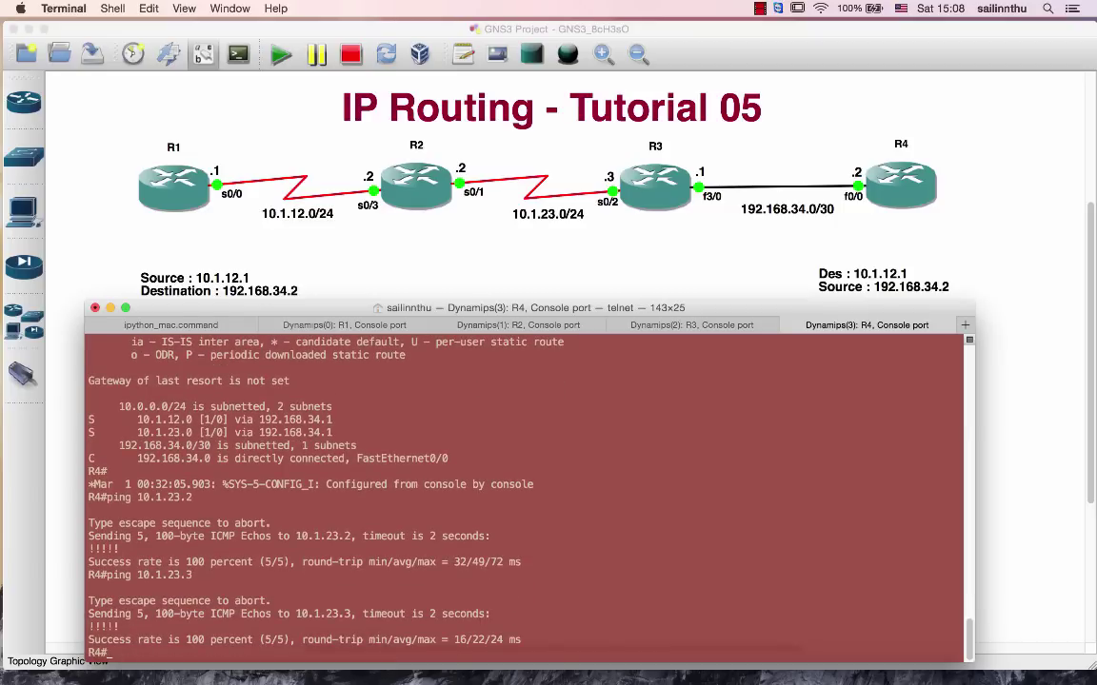
# Display the IP routing table on R3's console, and look over the R2 and R4 consoles.
pyautogui.click(708, 325)
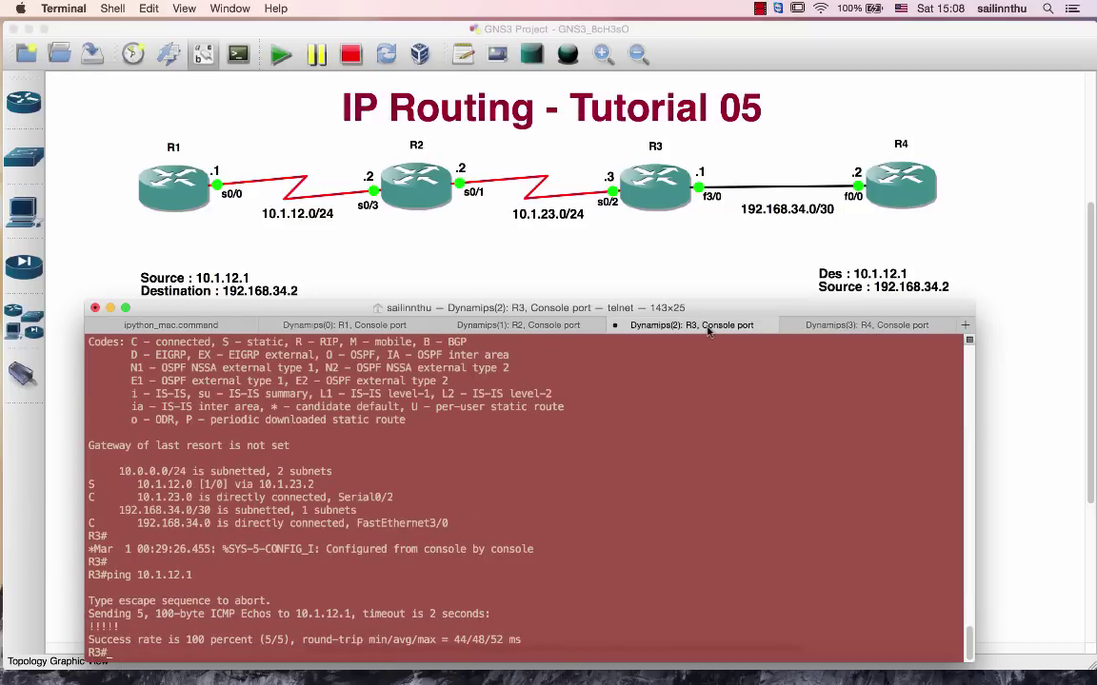
pyautogui.write('sh ip route')
pyautogui.press('Return')
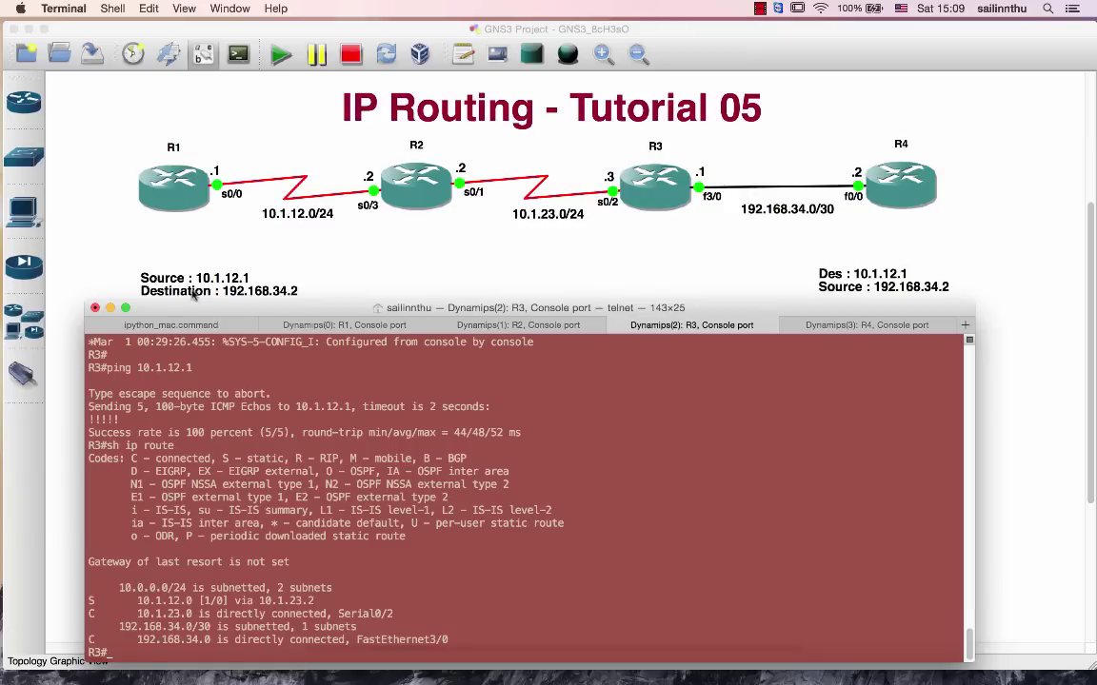
pyautogui.click(501, 326)
pyautogui.click(808, 326)
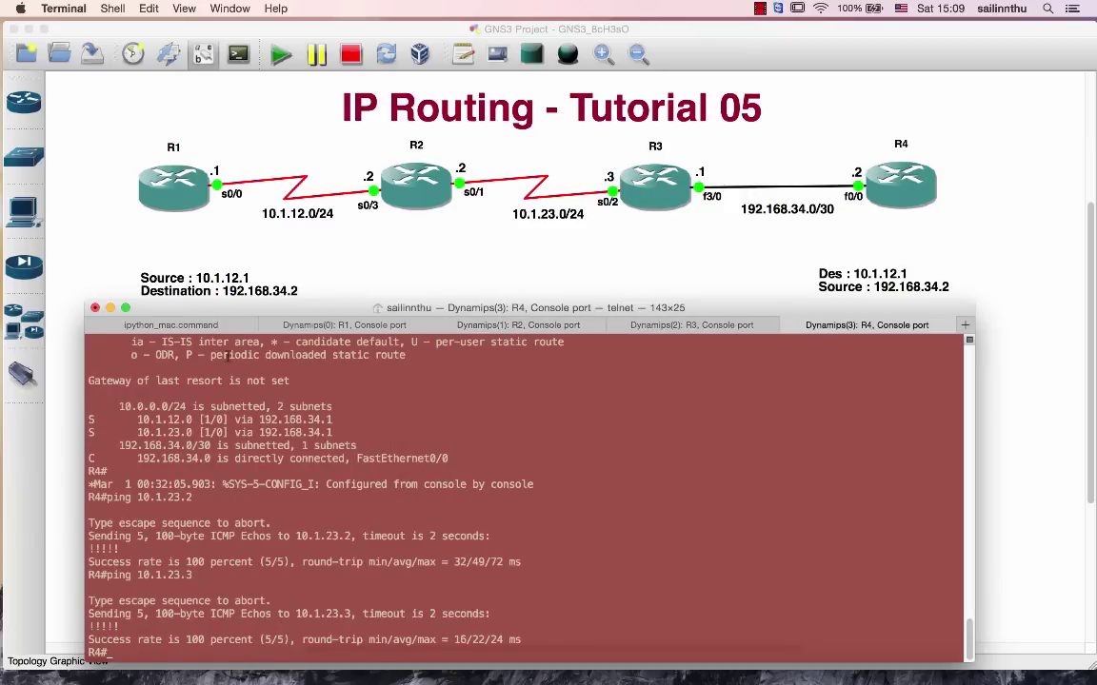
# Switch to R1's console and display its IP routing table.
pyautogui.click(358, 329)
pyautogui.press('Return')
pyautogui.press('Return')
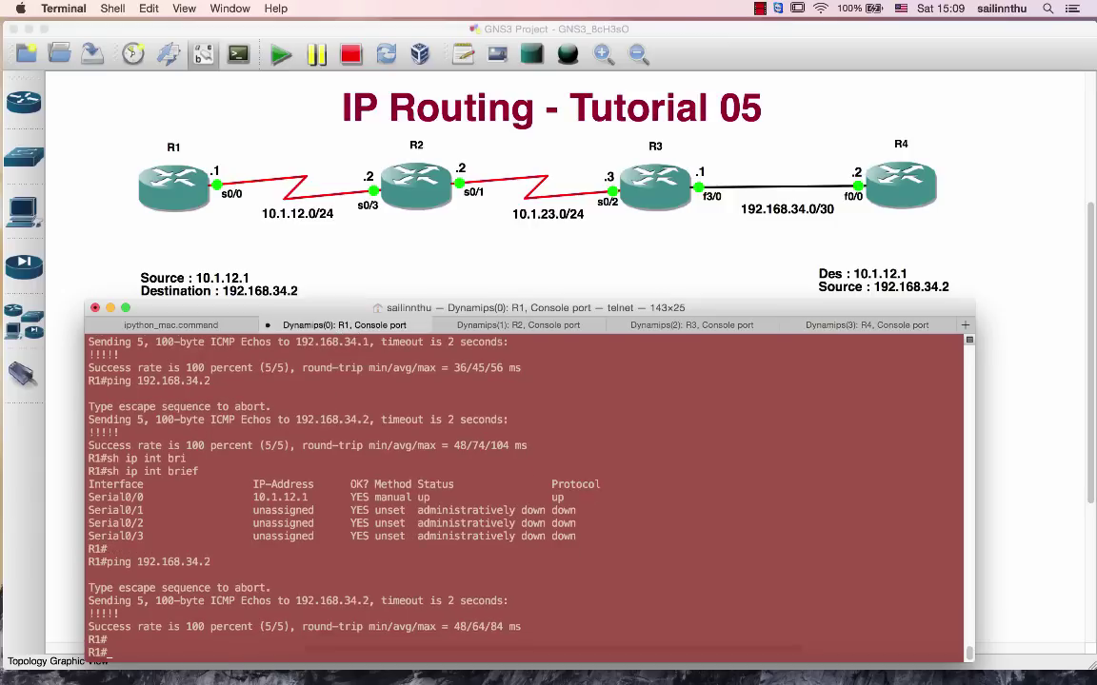
pyautogui.write('sh ip route')
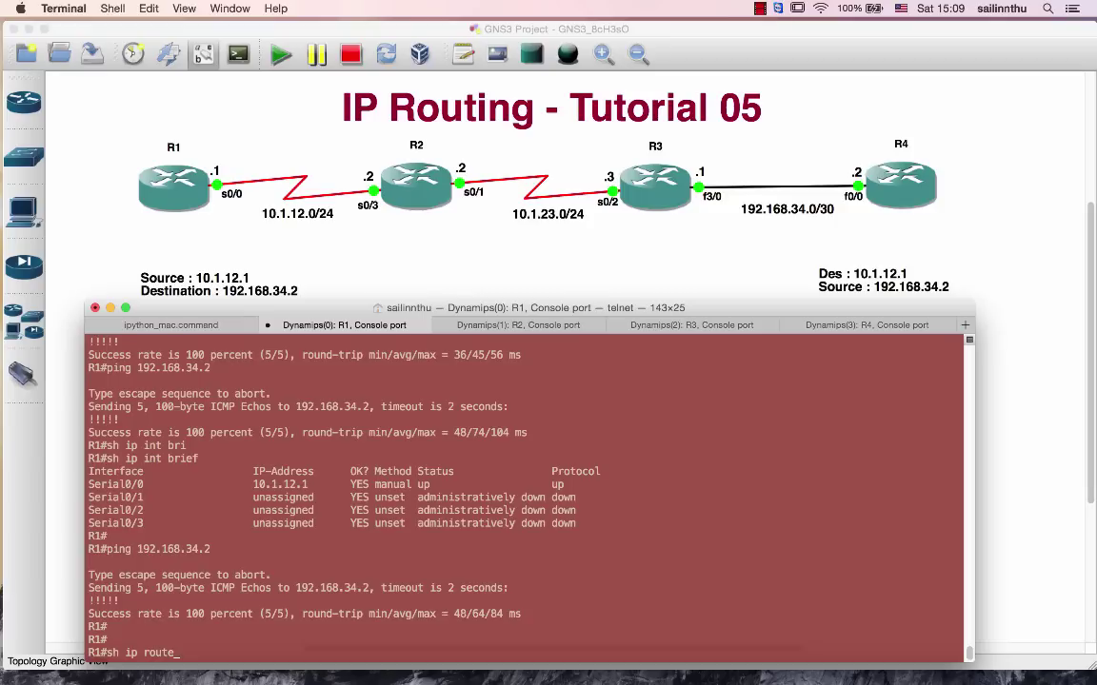
pyautogui.press('Return')
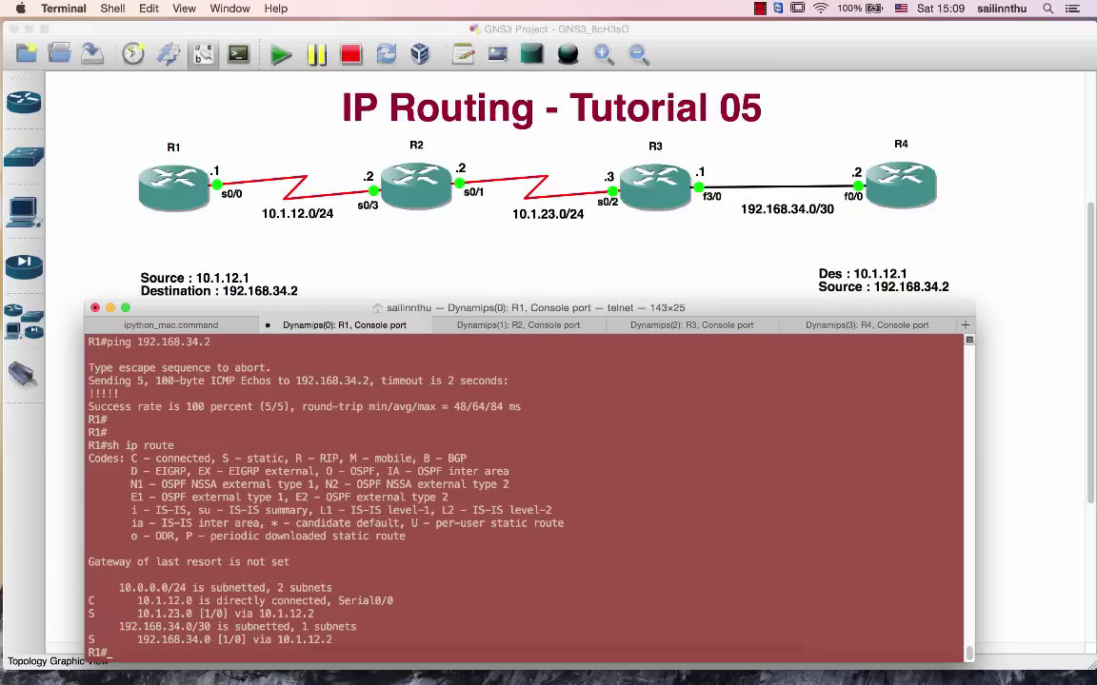
pyautogui.click(760, 8)
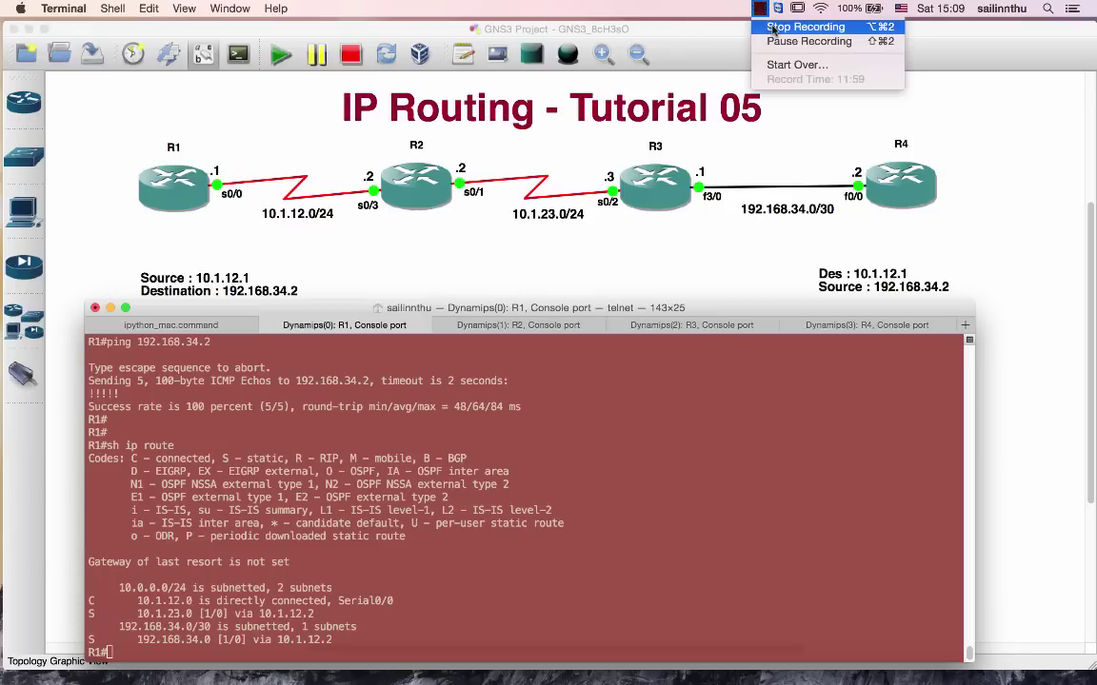